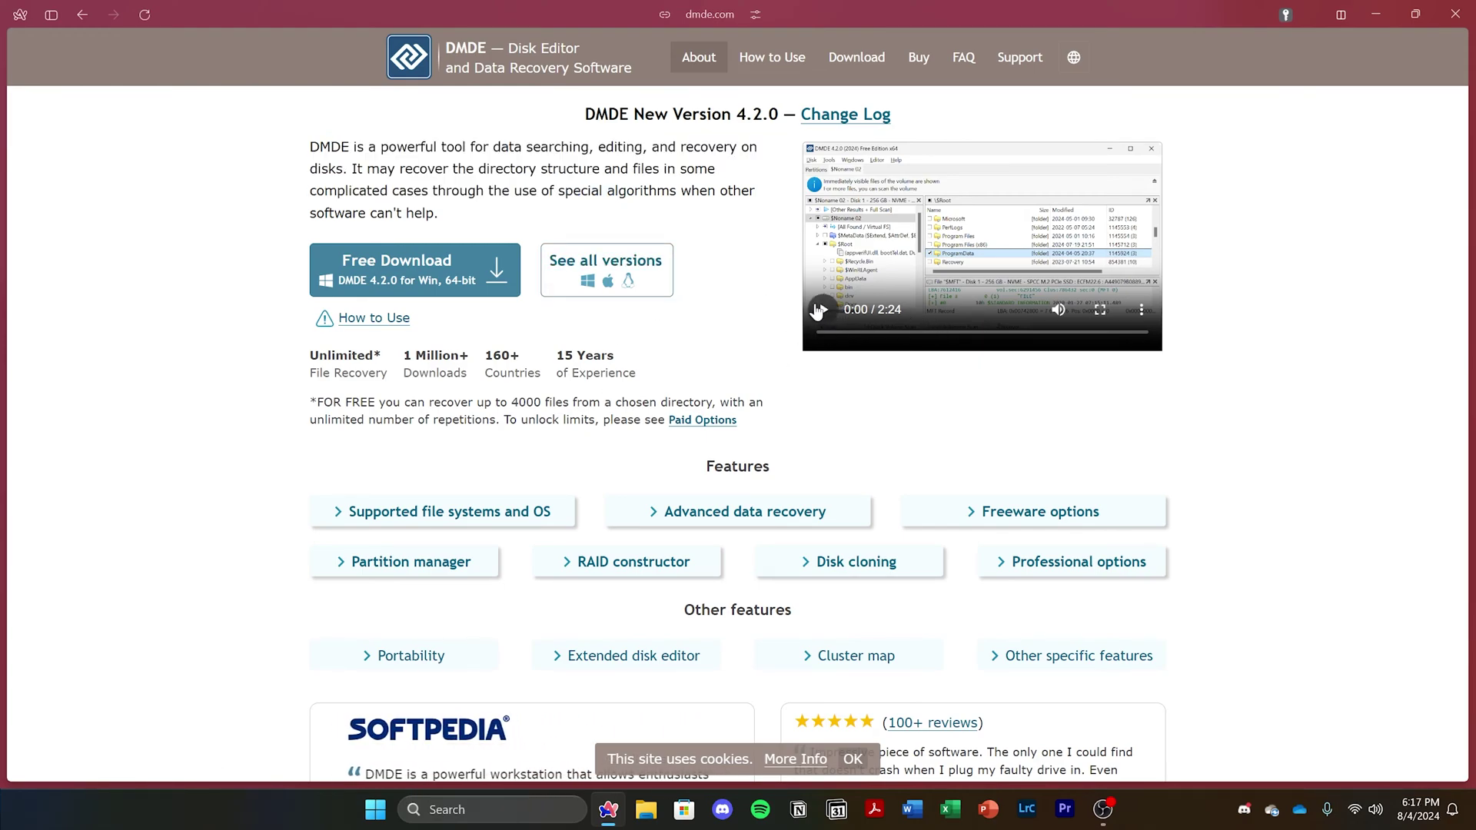
Download the 64-bit Windows DMDE 4.2.0 zip and view the page listing all DMDE versions
click(415, 274)
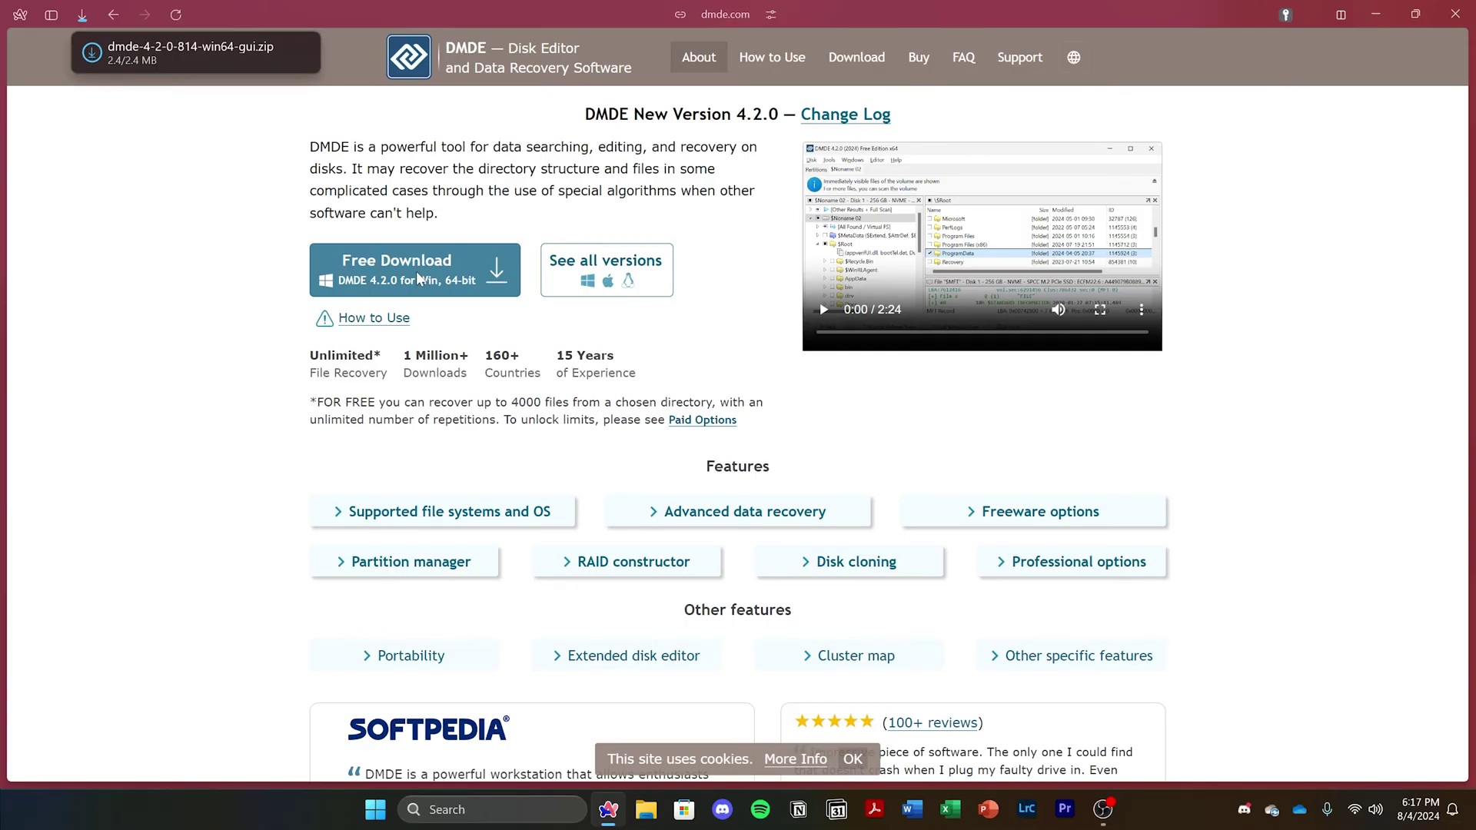
click(599, 269)
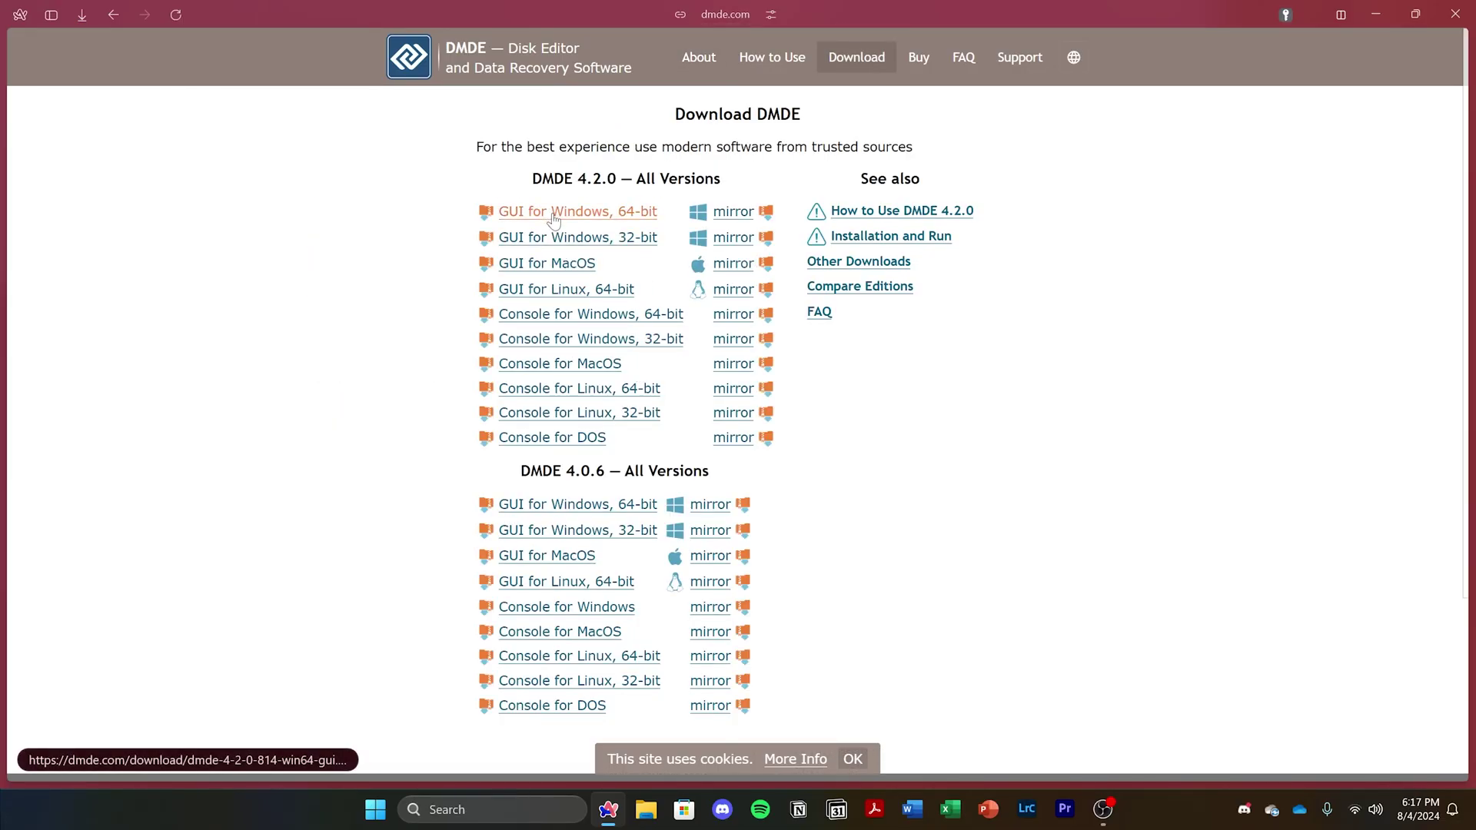
scroll(554, 219, down, 2)
scroll(553, 219, up, 2)
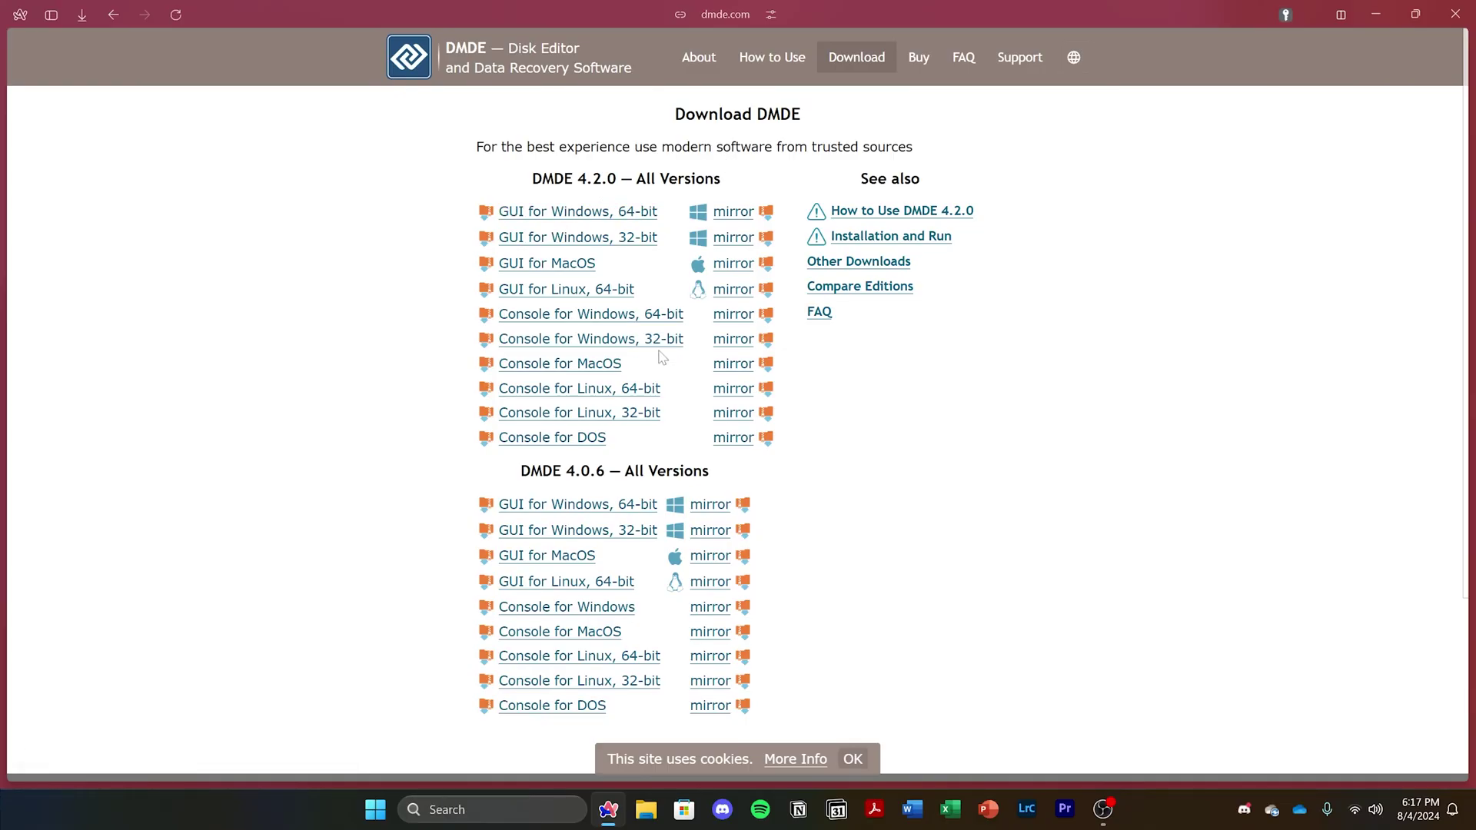
Extract the downloaded DMDE zip into the Downloads folder
click(645, 809)
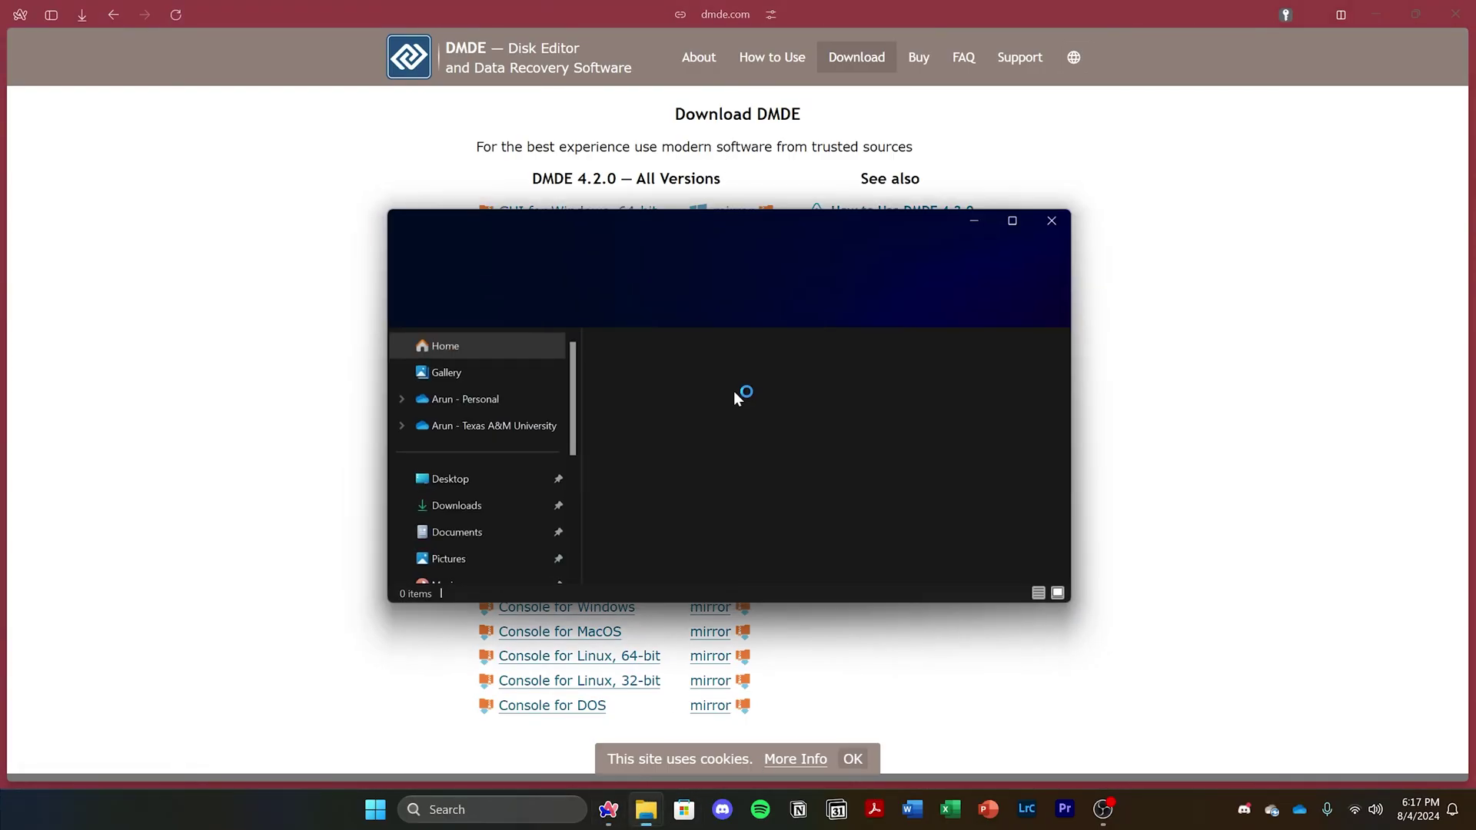
click(460, 509)
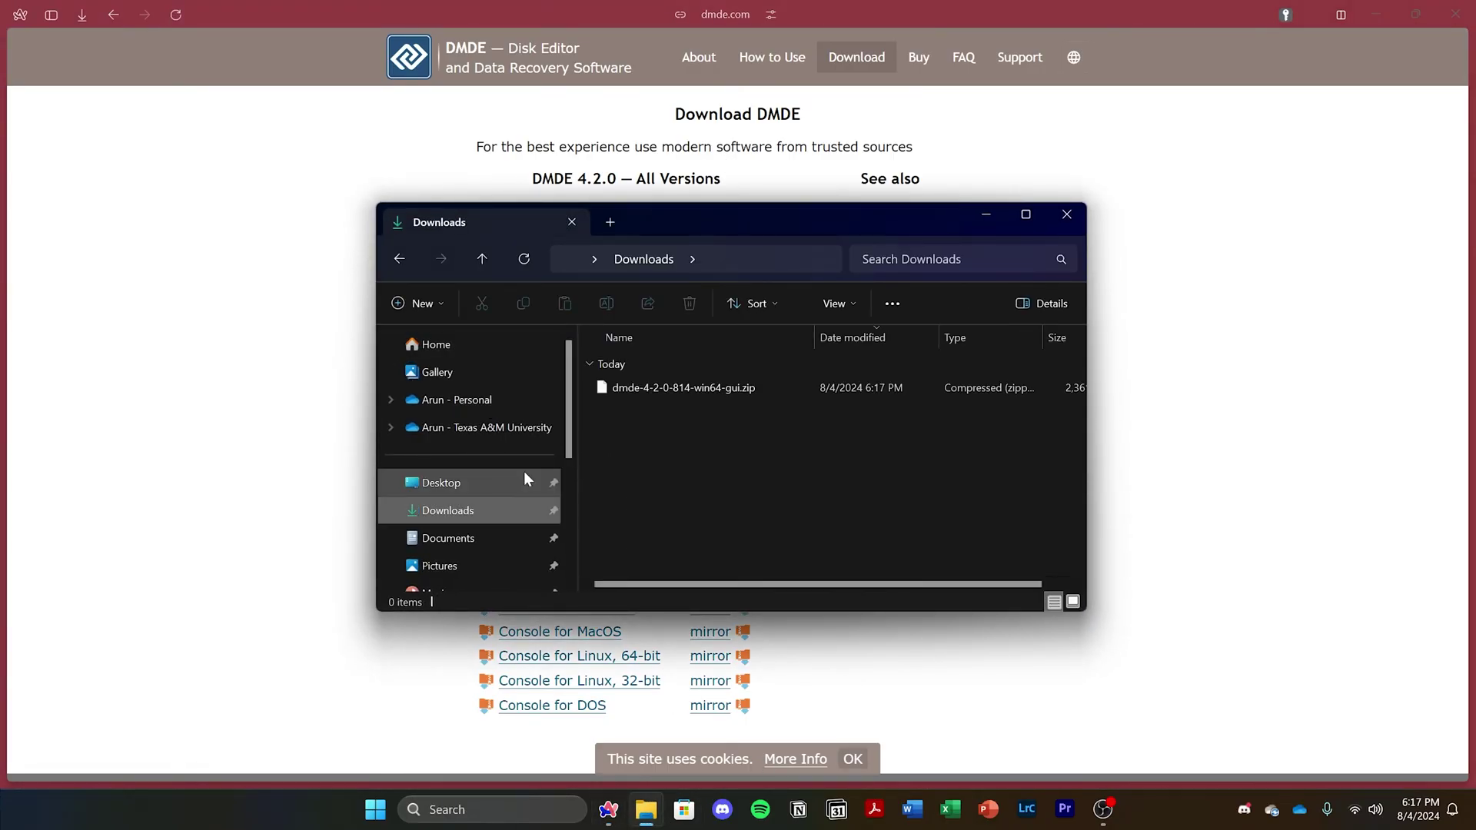
double_click(693, 385)
click(896, 303)
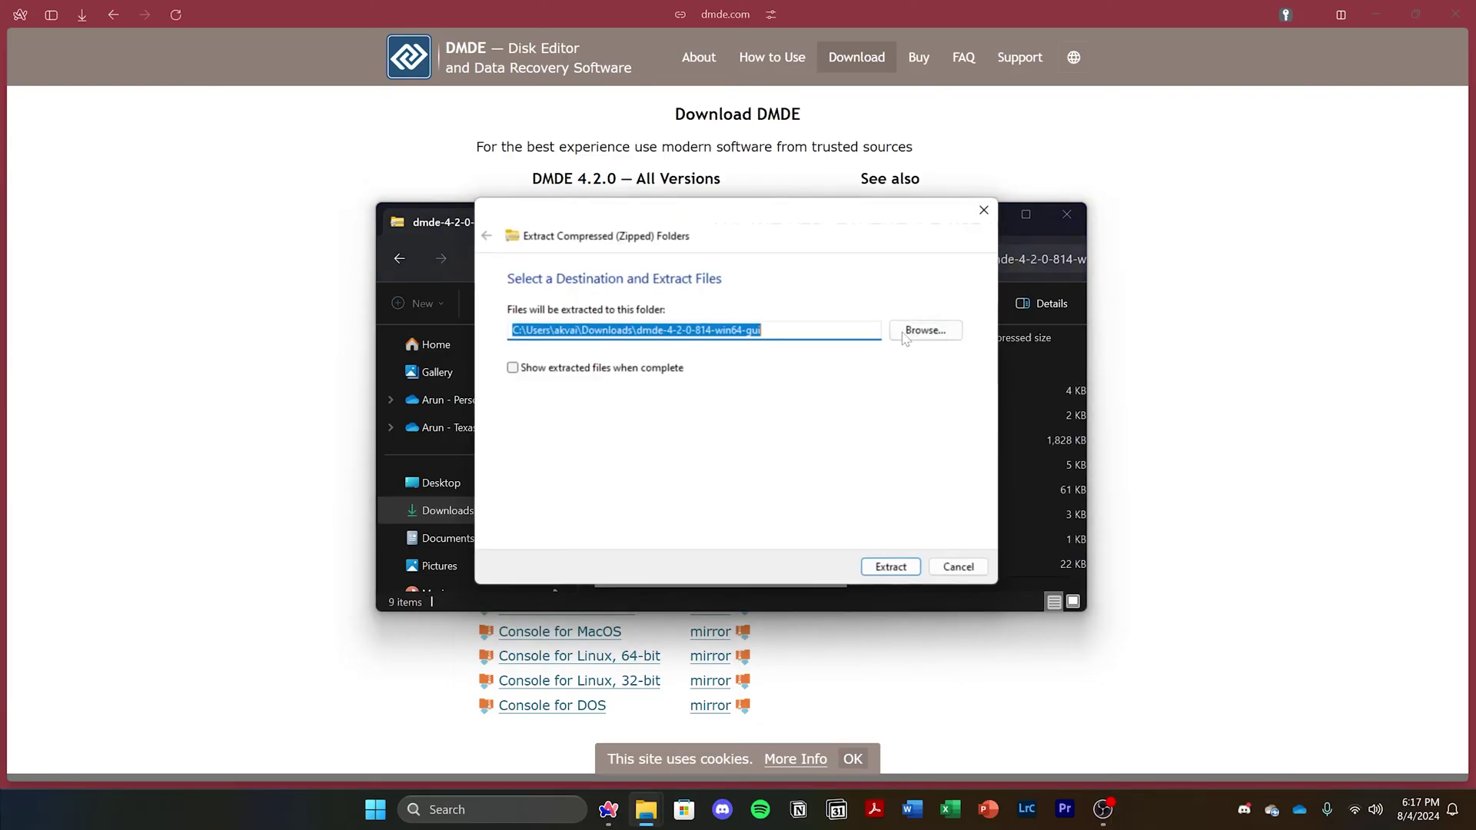
click(884, 572)
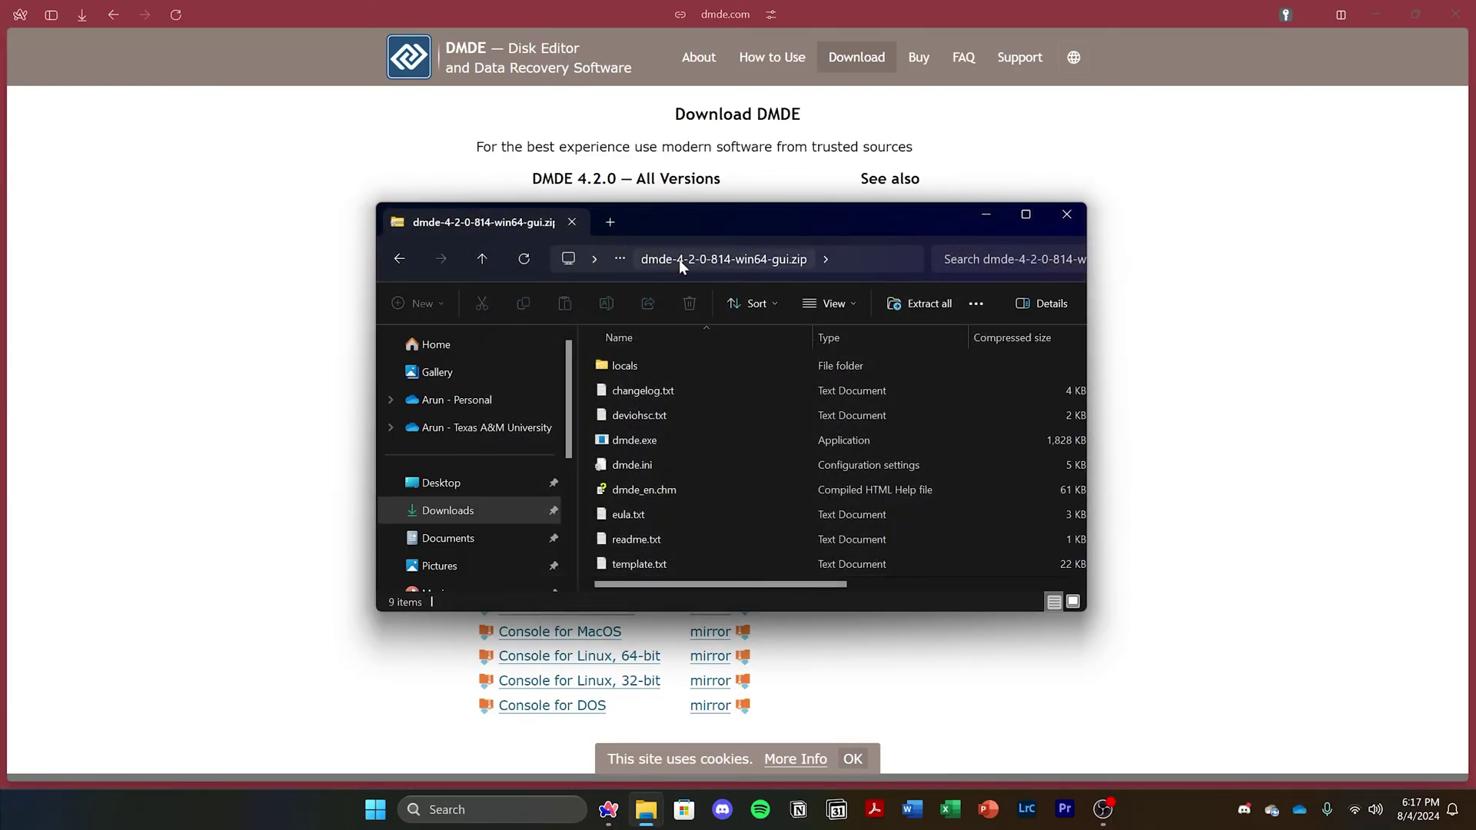
Launch dmde.exe from the extracted dmde-4-2-0-814-win64-gui folder in Downloads
click(484, 510)
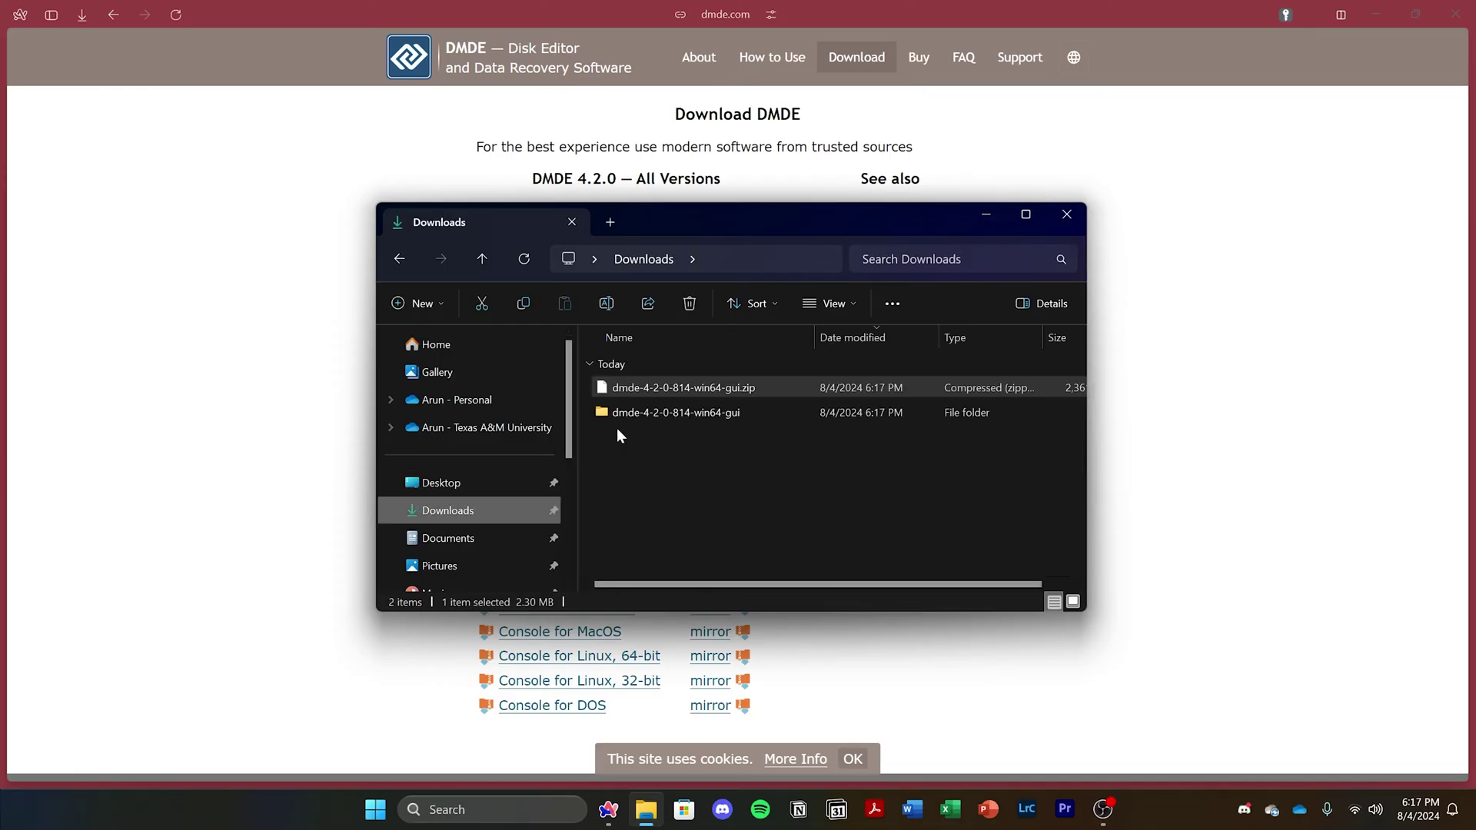
click(701, 336)
double_click(676, 390)
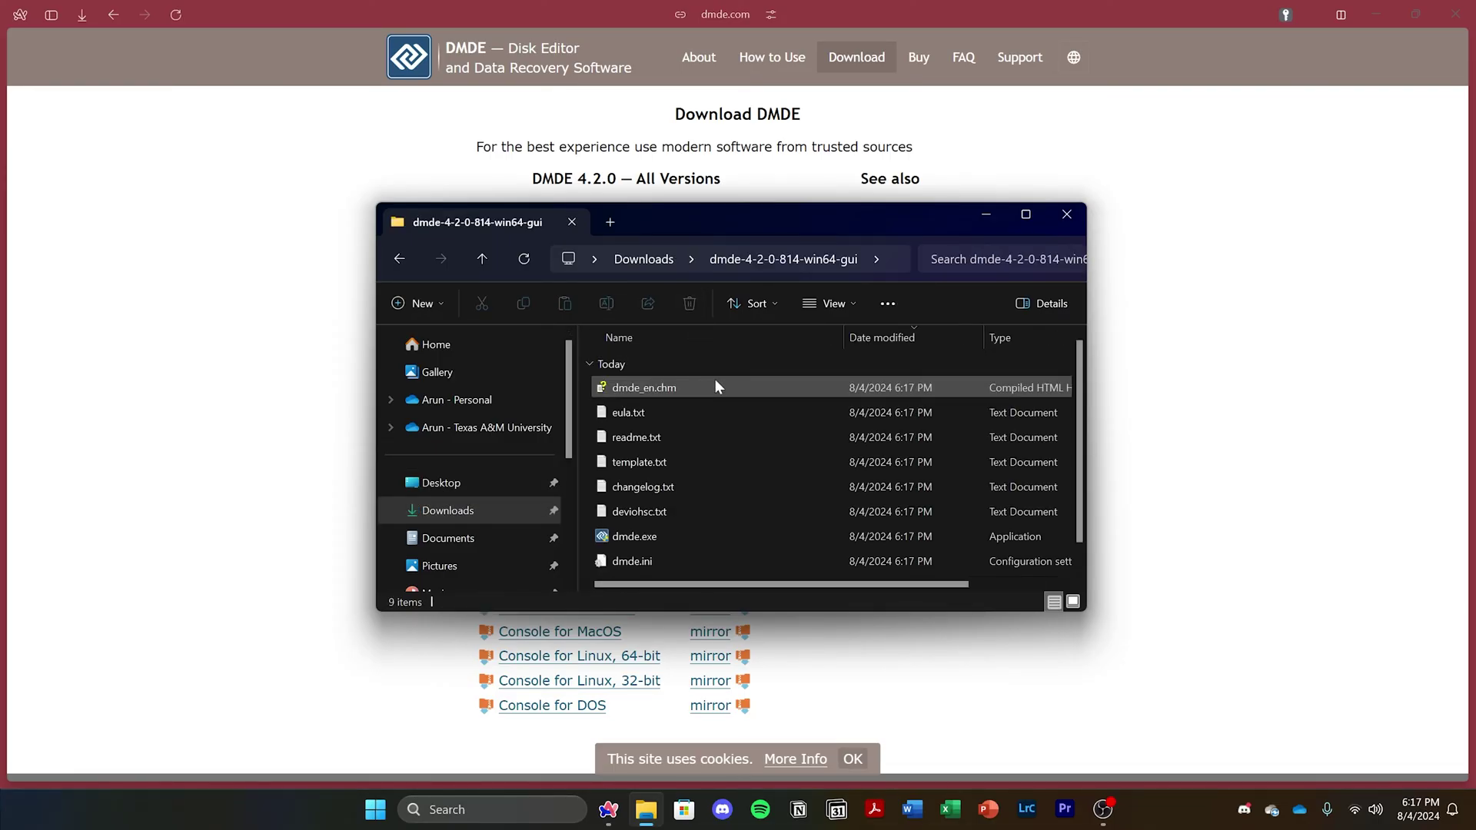
scroll(667, 505, down, 1)
double_click(667, 507)
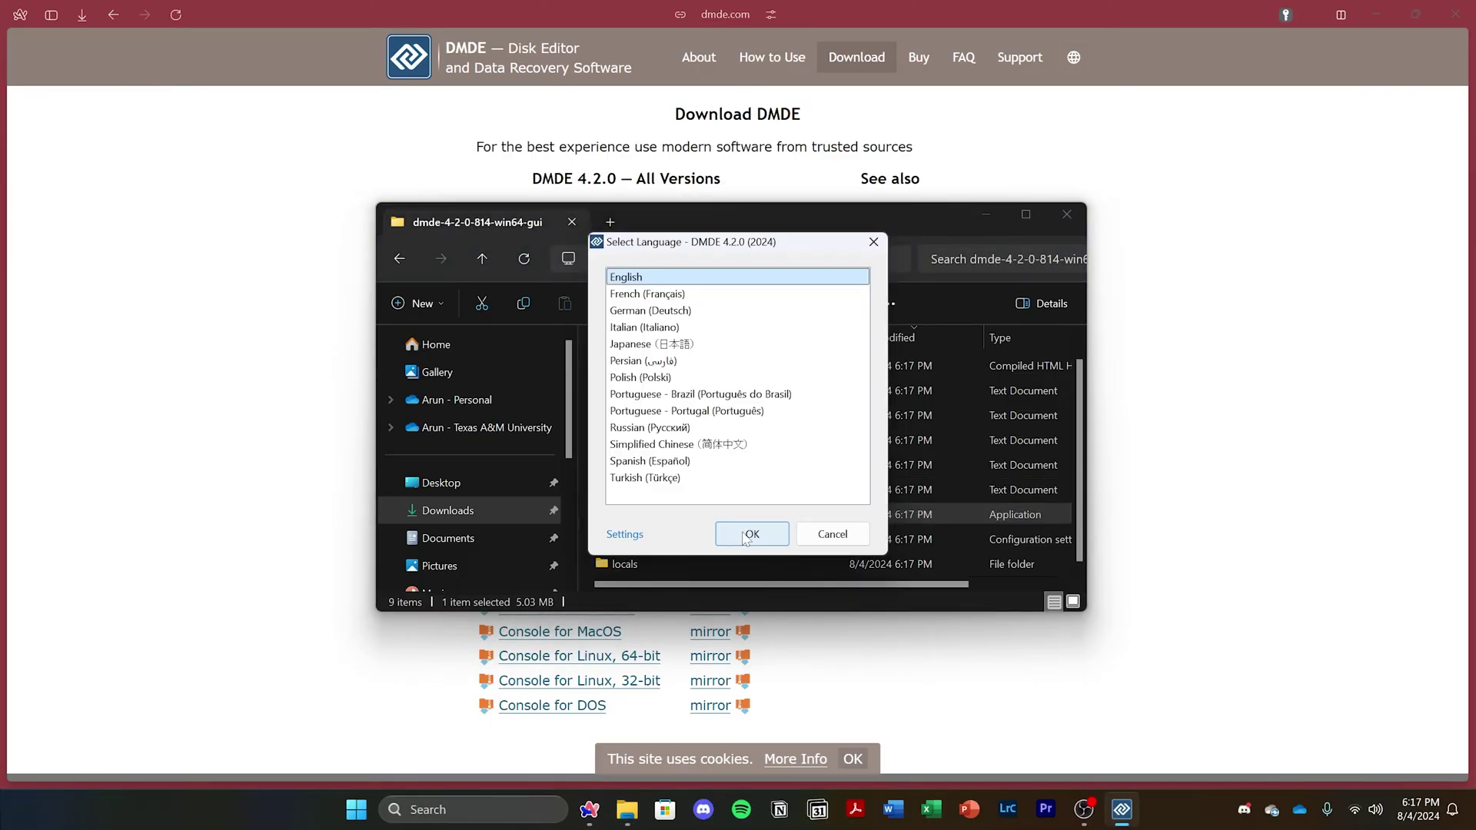
Start DMDE in English, accept the licence, and select Disk 2, the 999 GB iomega drive
click(746, 537)
click(611, 564)
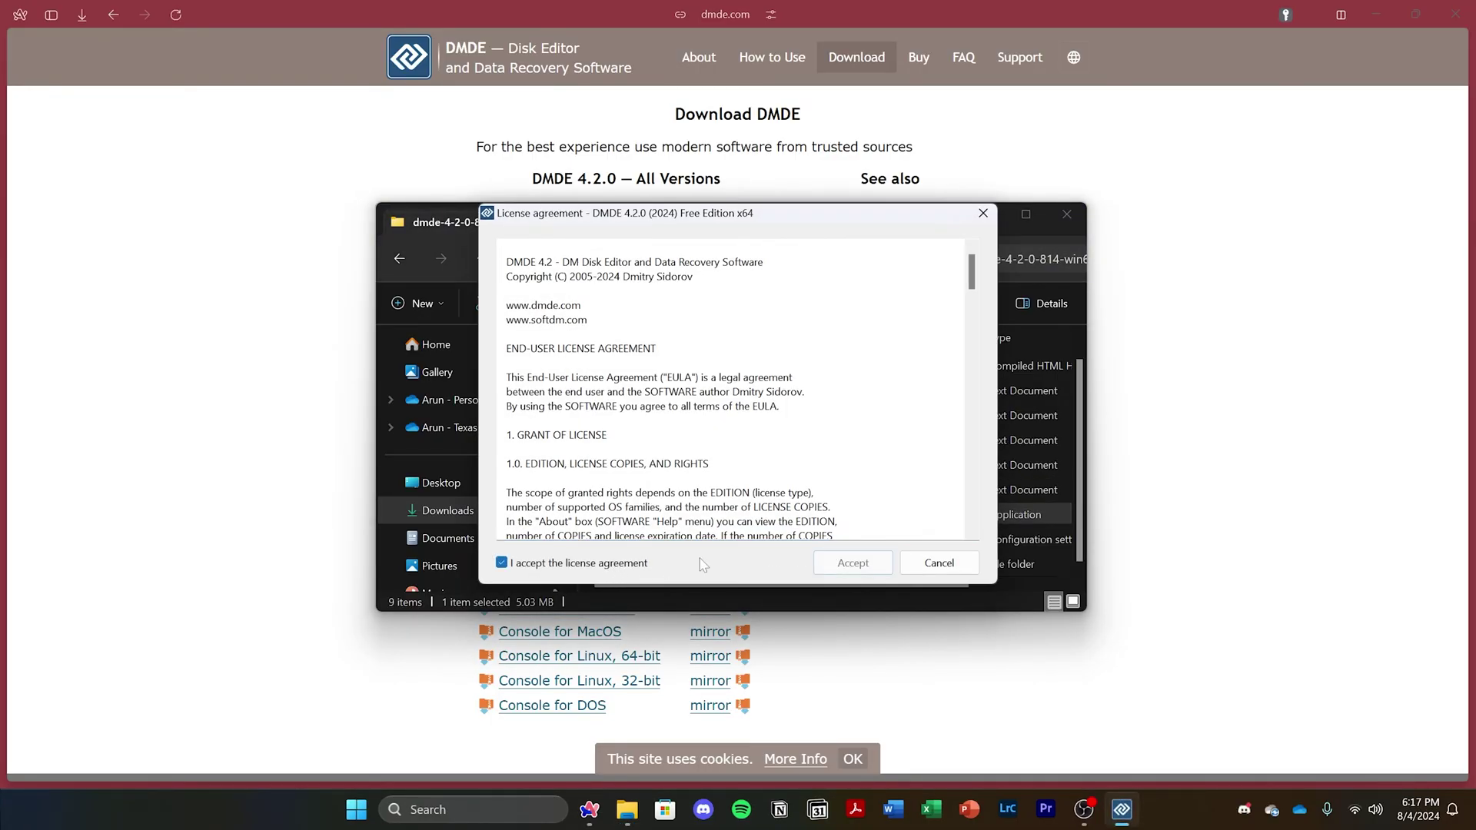
click(847, 564)
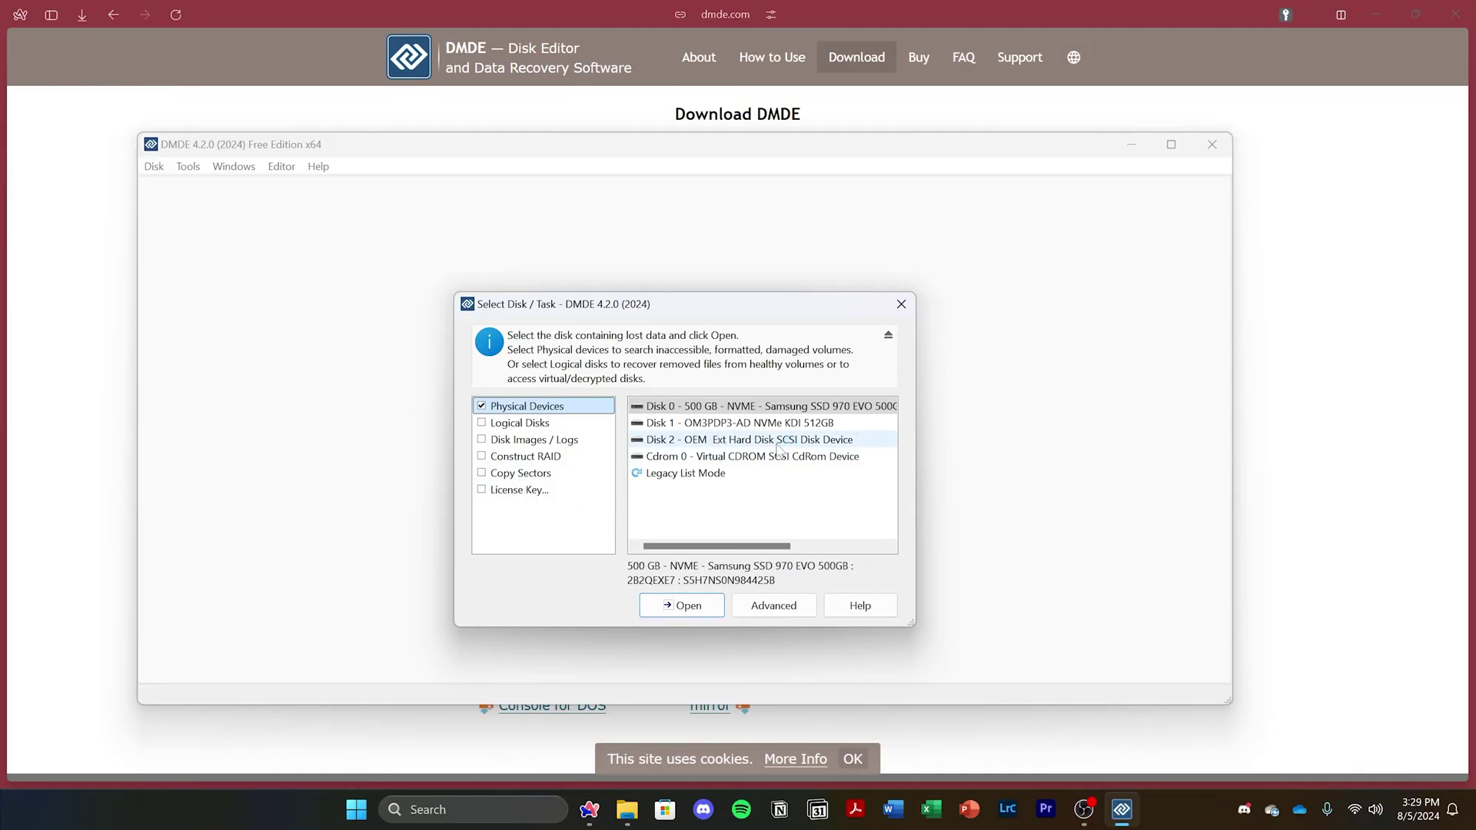
click(684, 444)
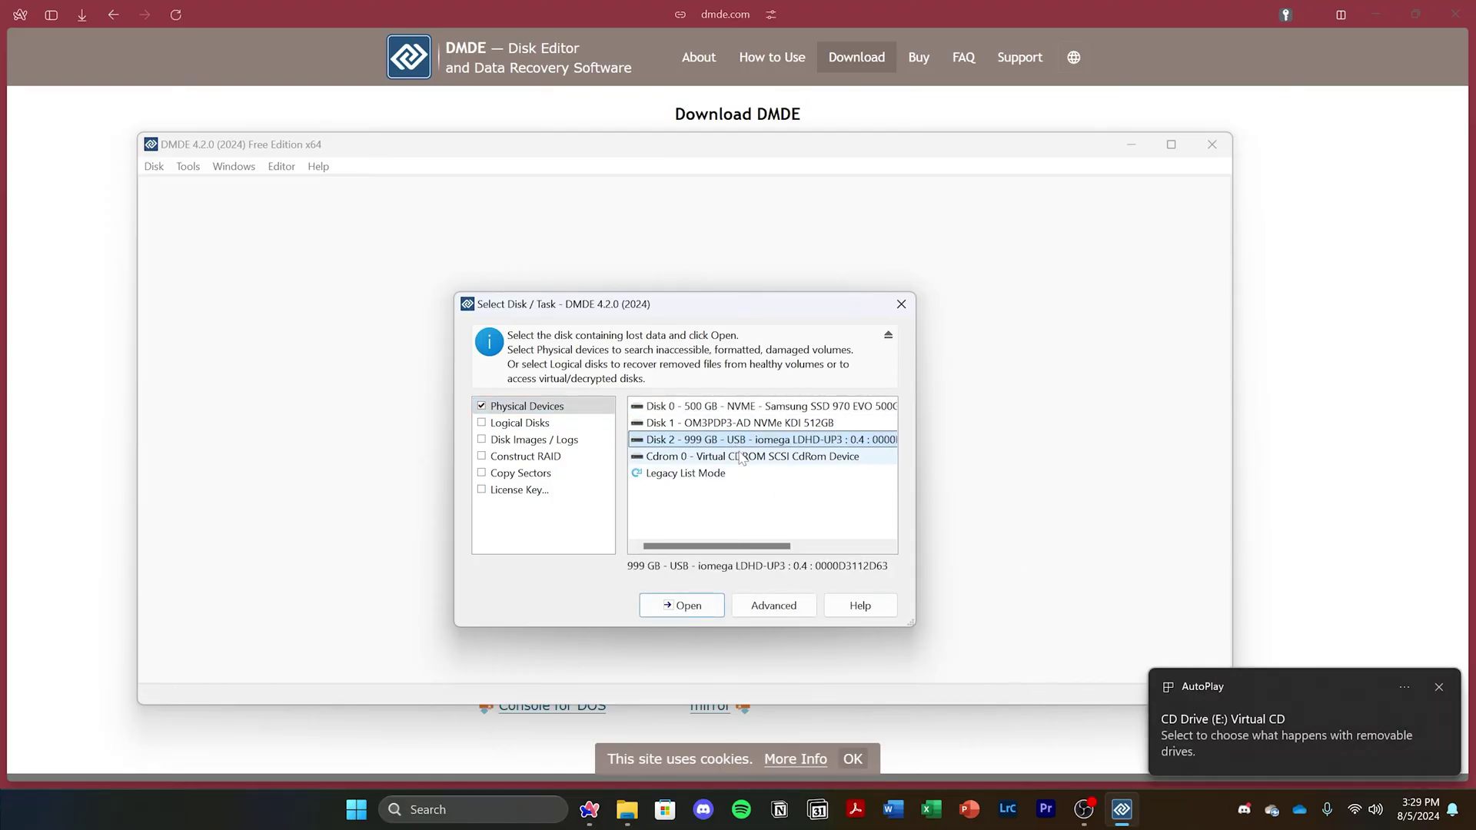
Open the Iomega_Ext_Drive NTFS partition and maximize the DMDE window
click(700, 612)
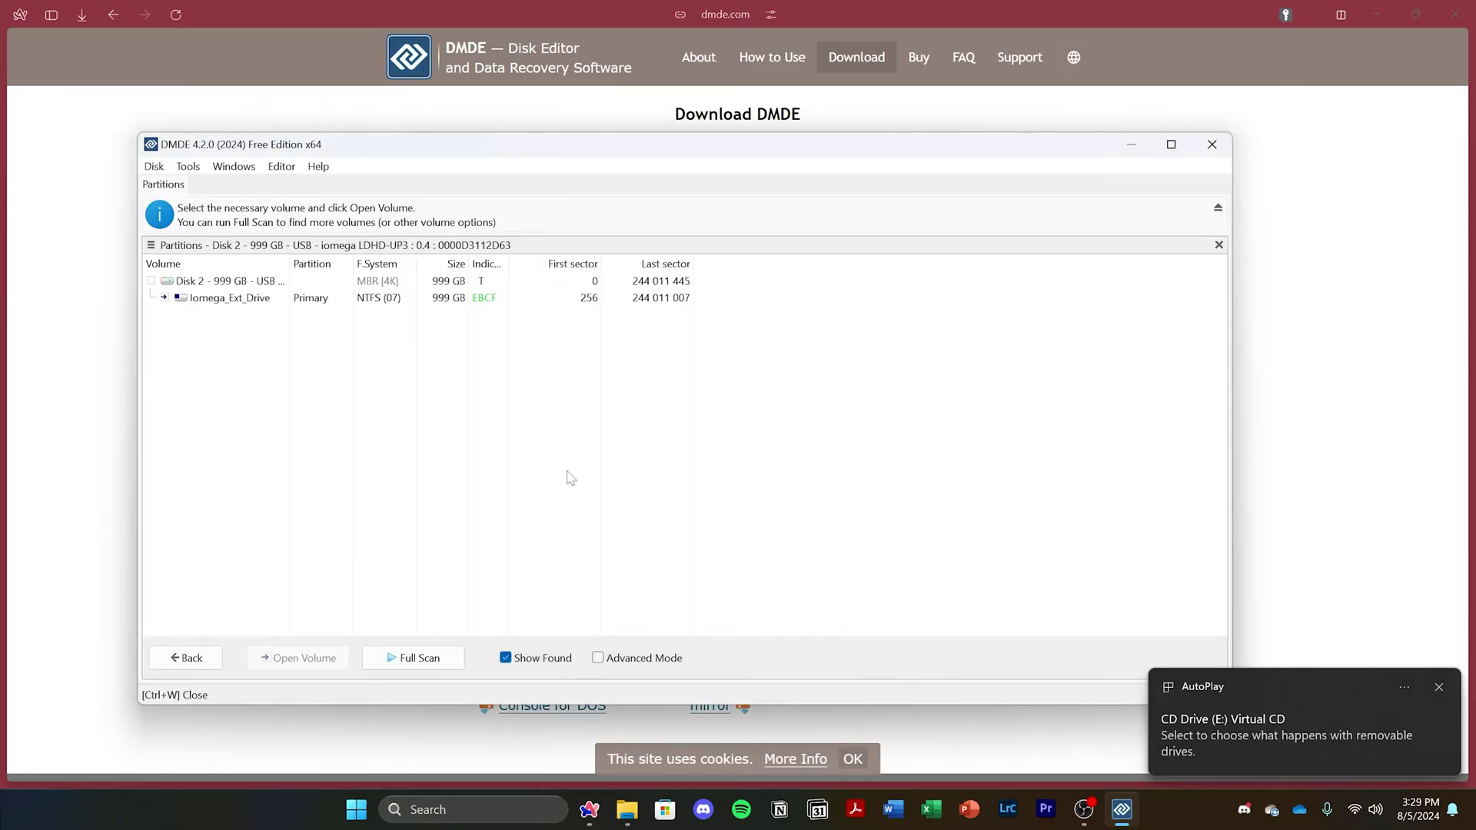
double_click(255, 299)
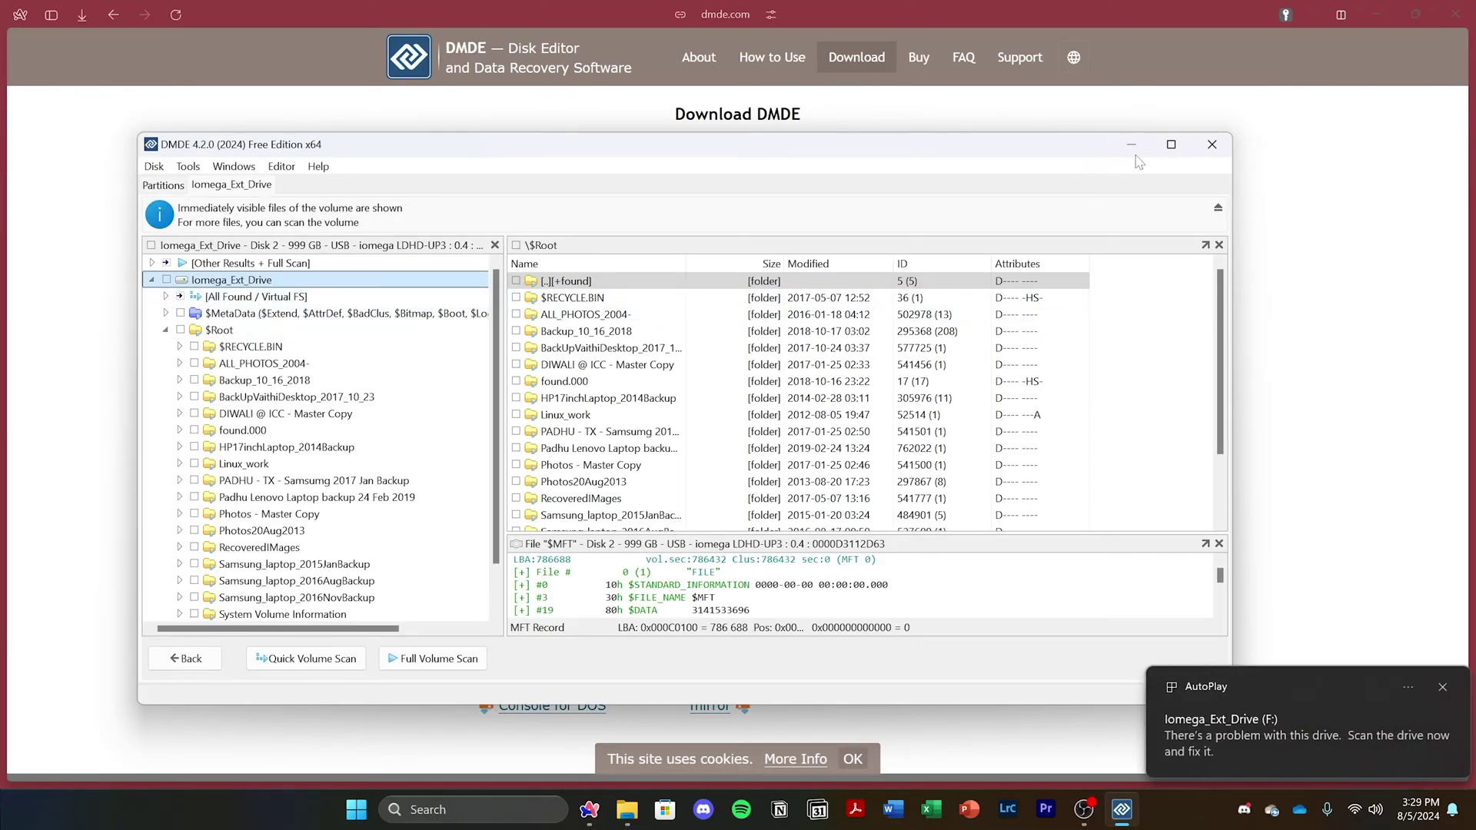
mouse_move(1167, 152)
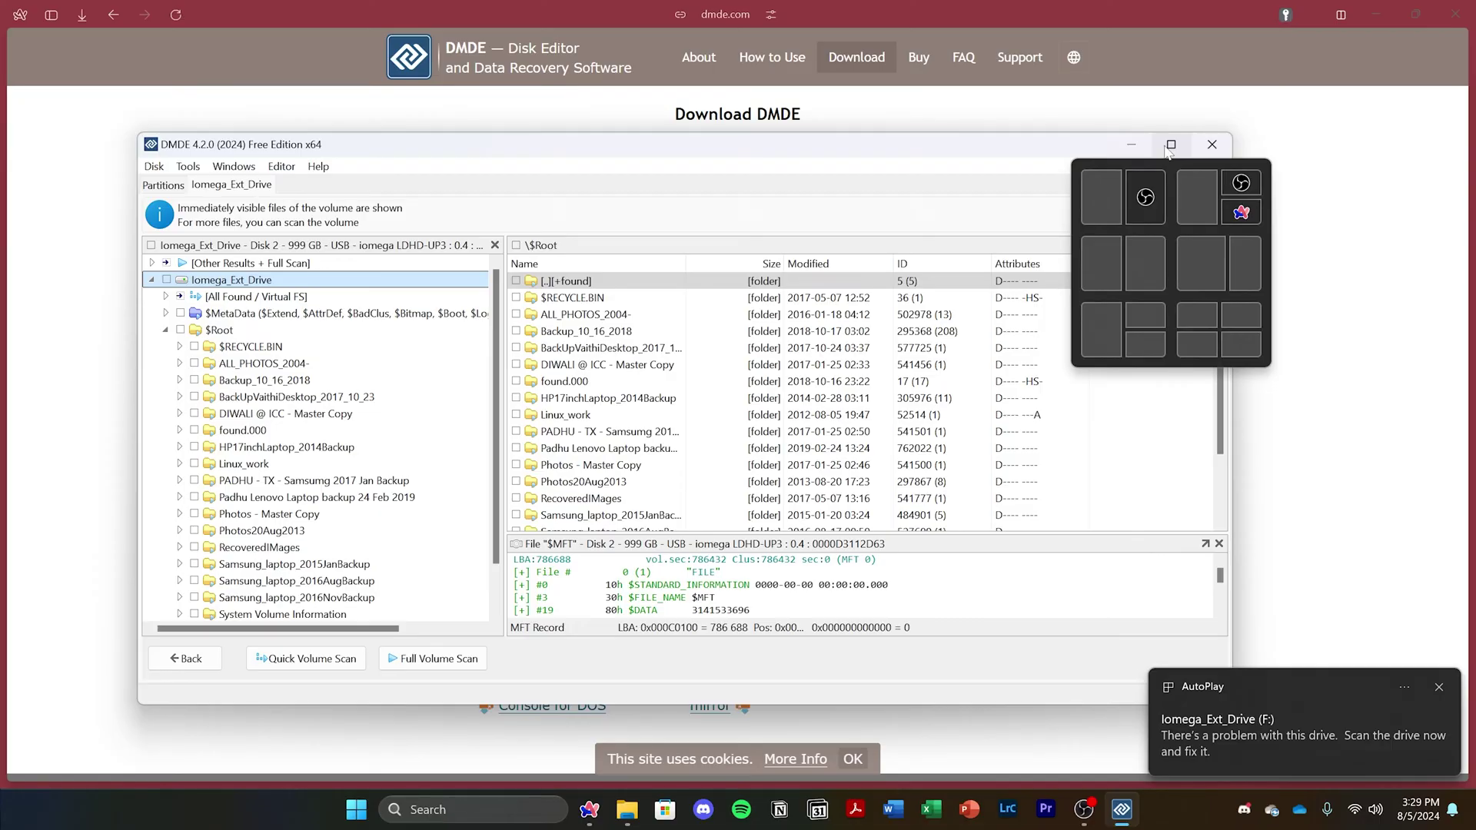
click(1168, 149)
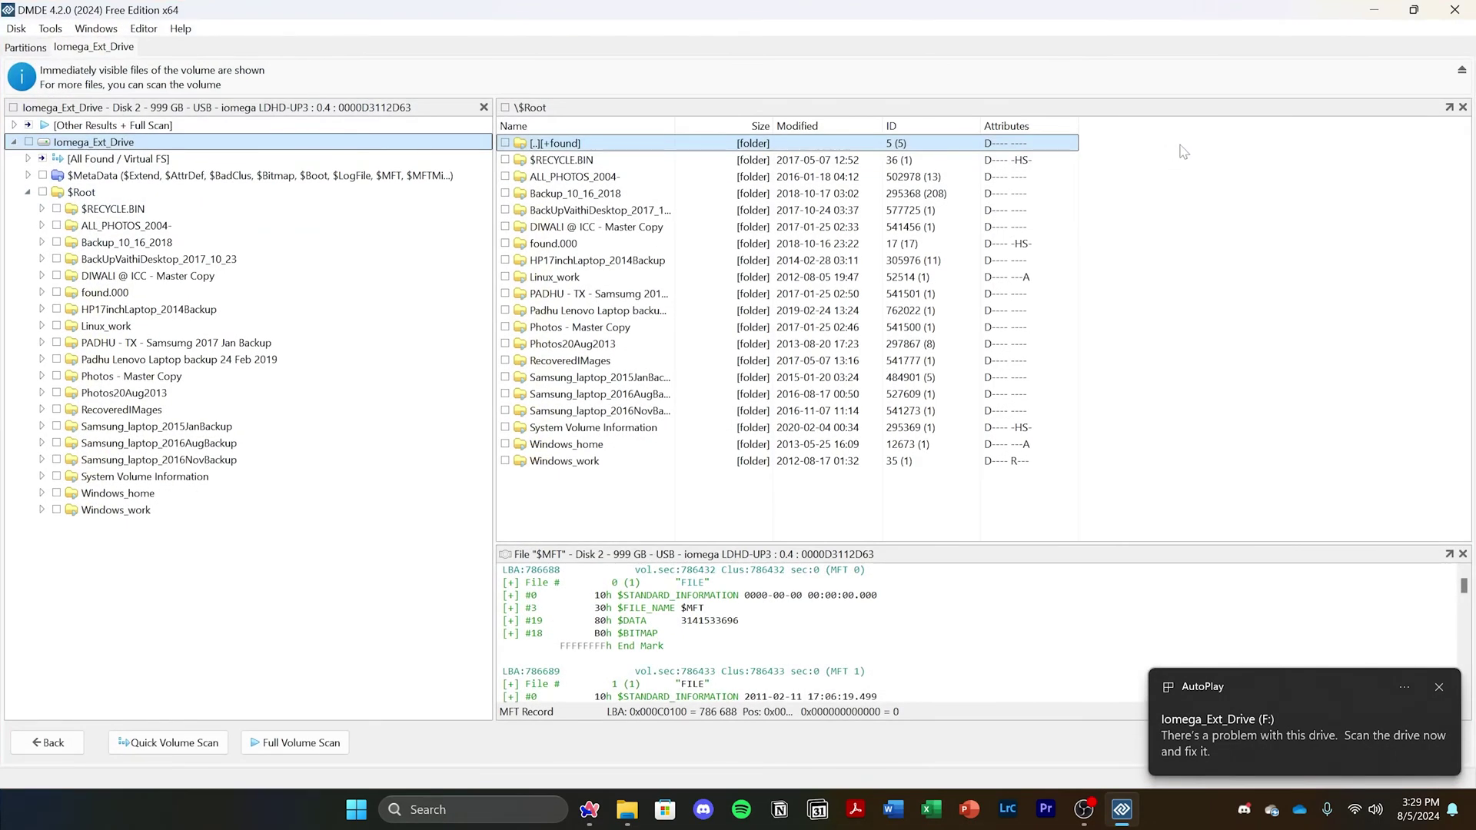
Dismiss the removable-drive AutoPlay notification and close the notifications panel
click(1311, 739)
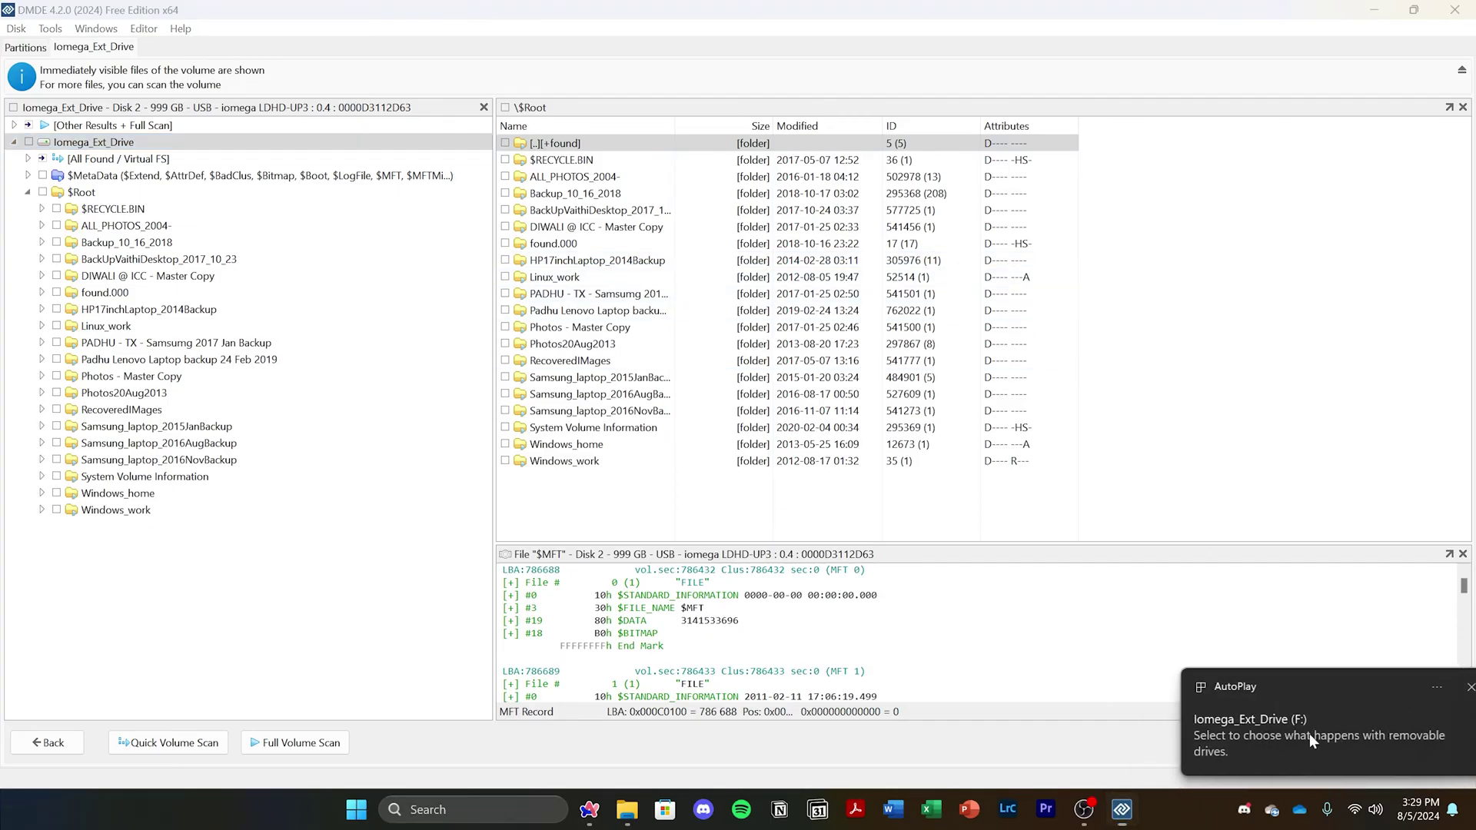
click(1418, 809)
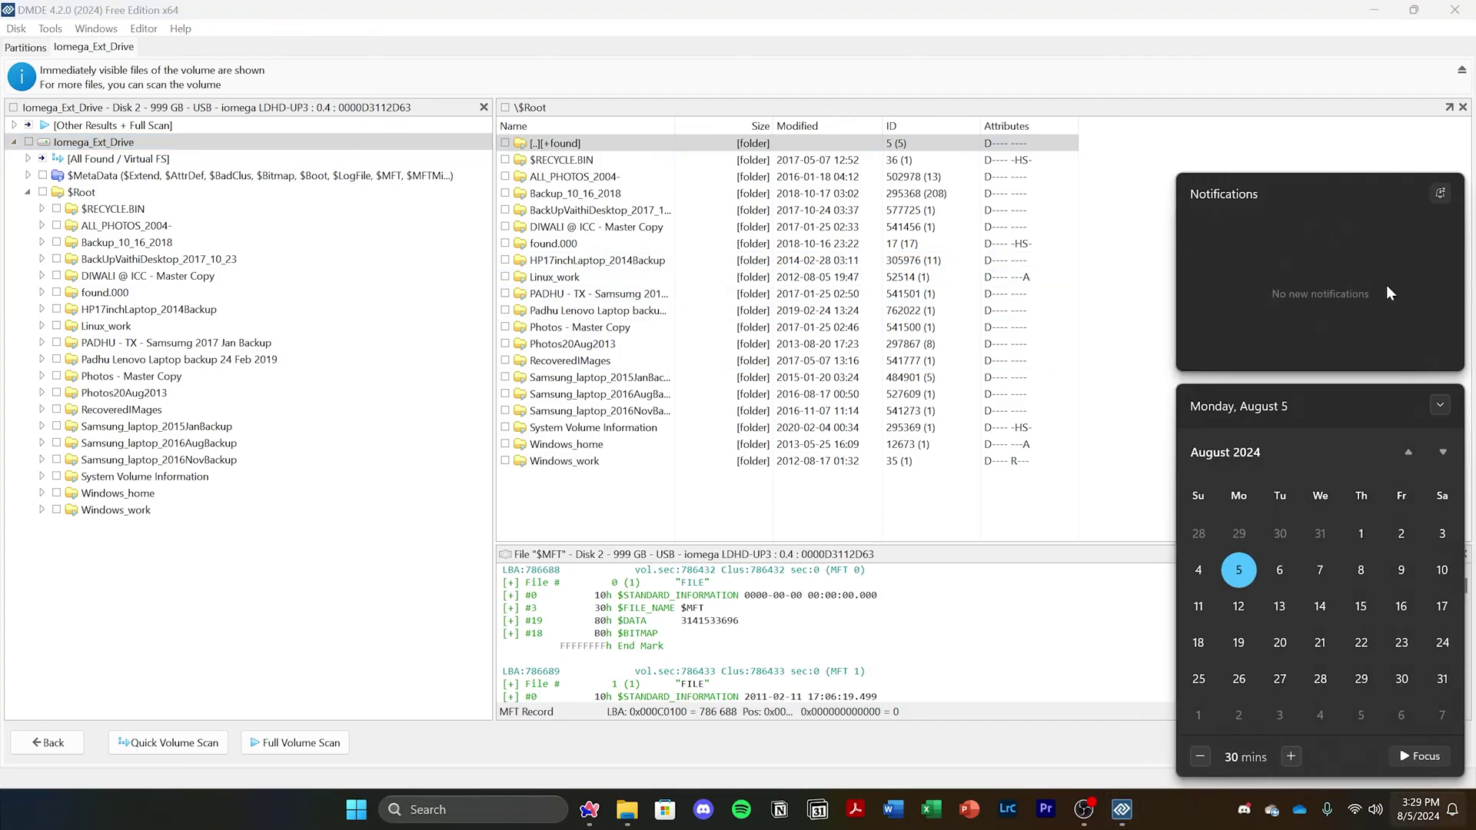
click(1212, 813)
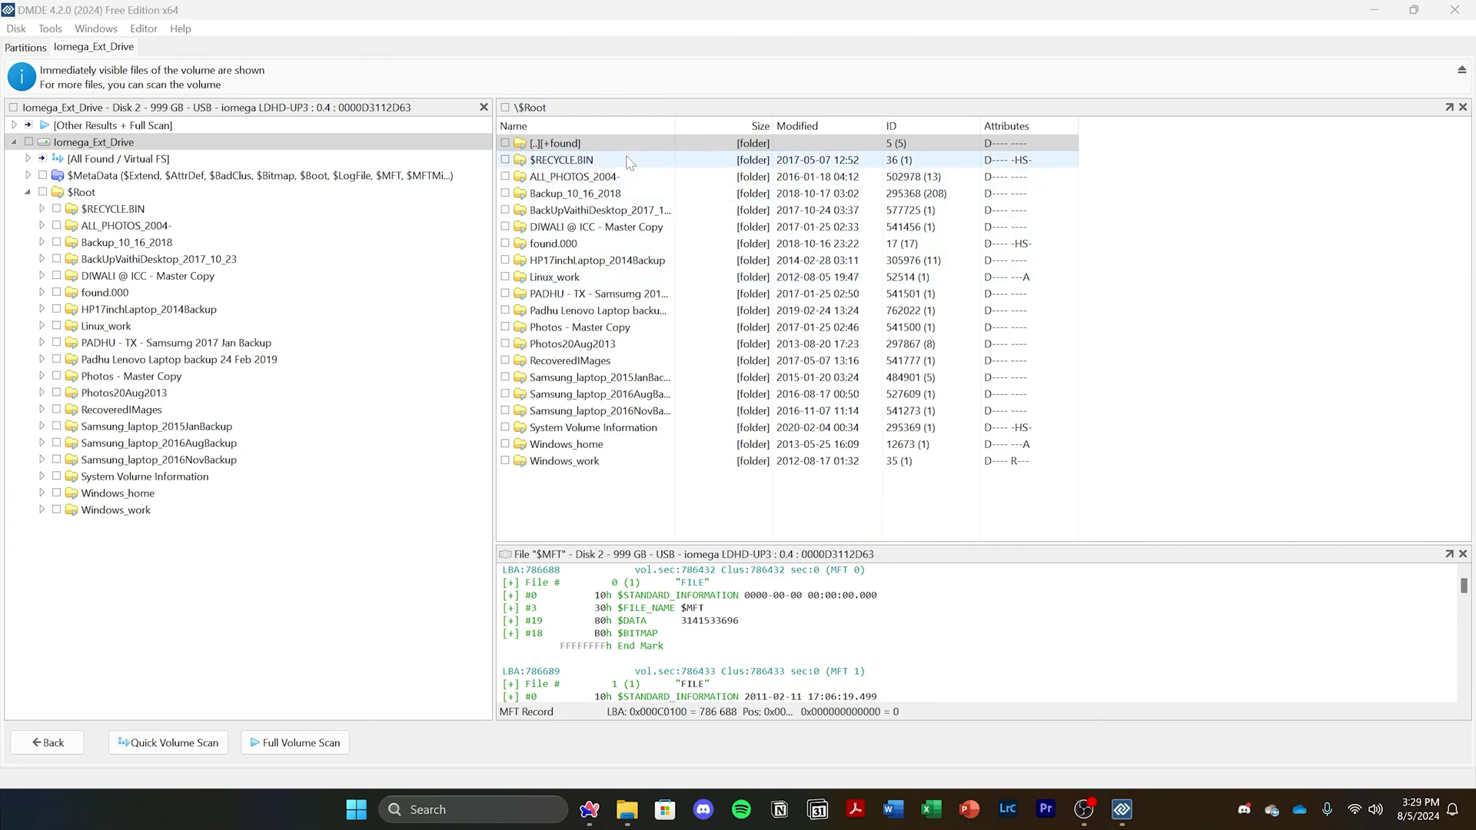
Browse to the laptop backup folder dated 24 Feb 2019 and open its Desktop folder
click(547, 163)
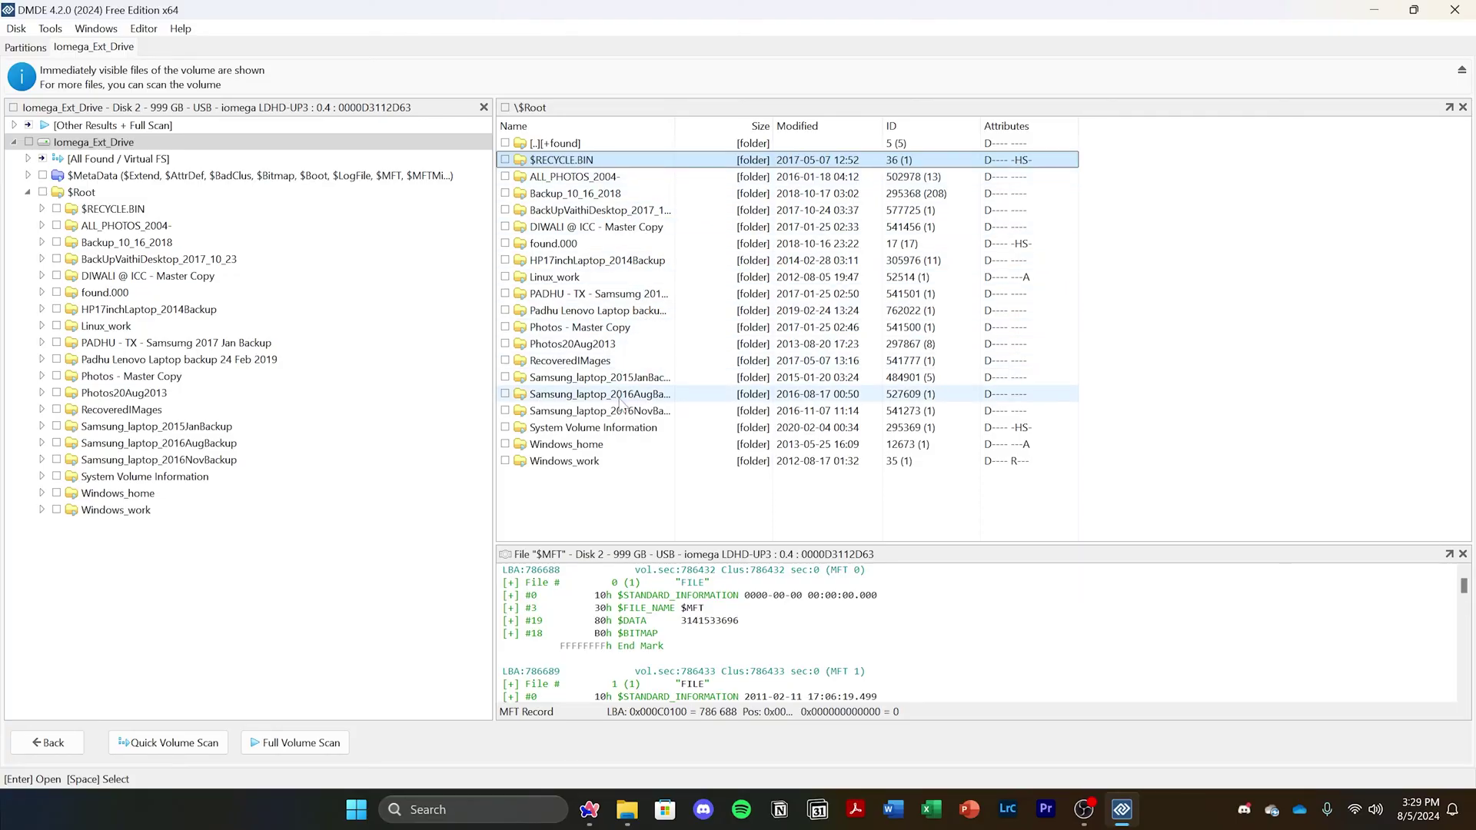
double_click(595, 461)
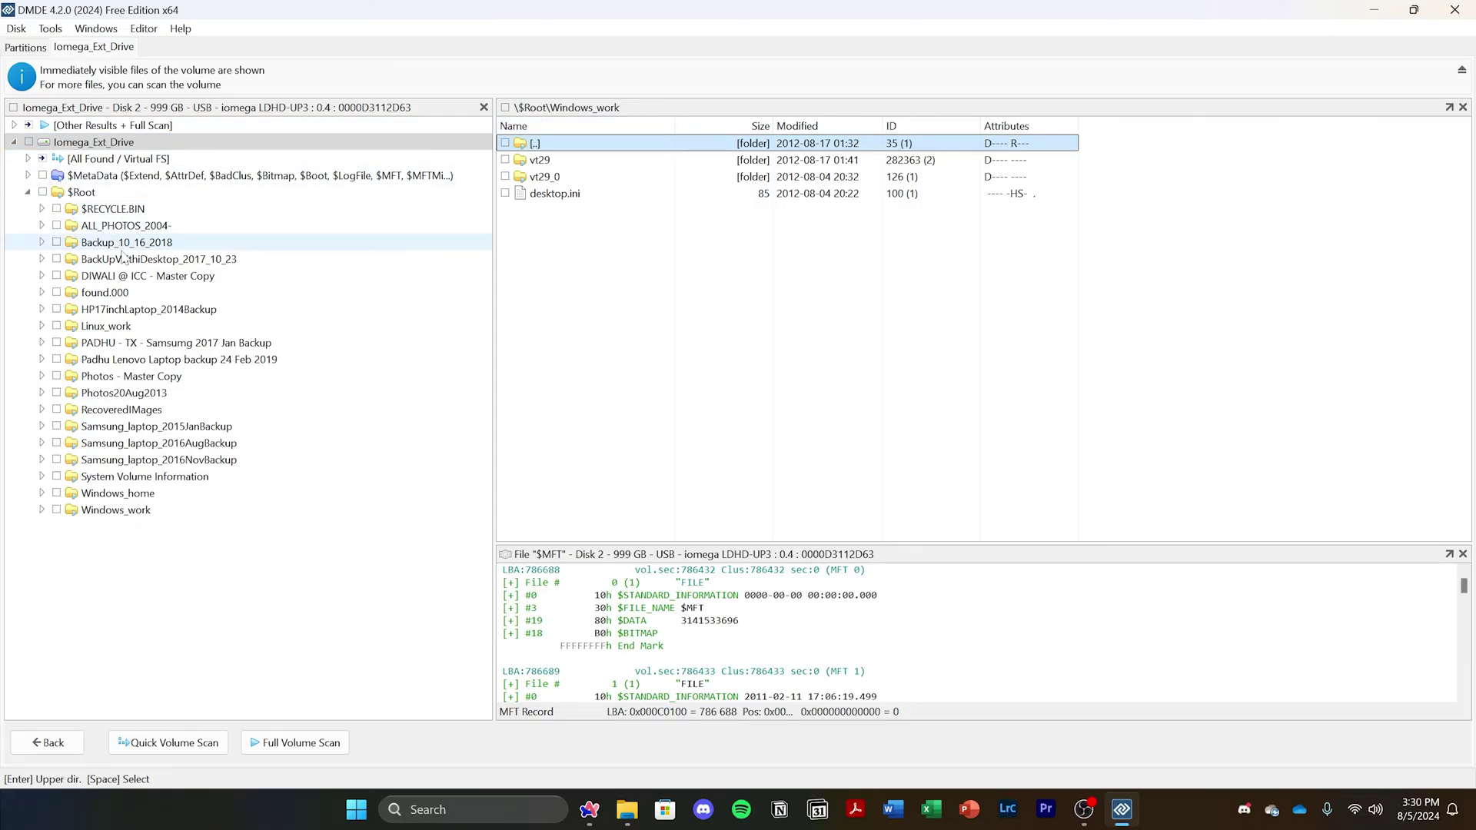
click(153, 377)
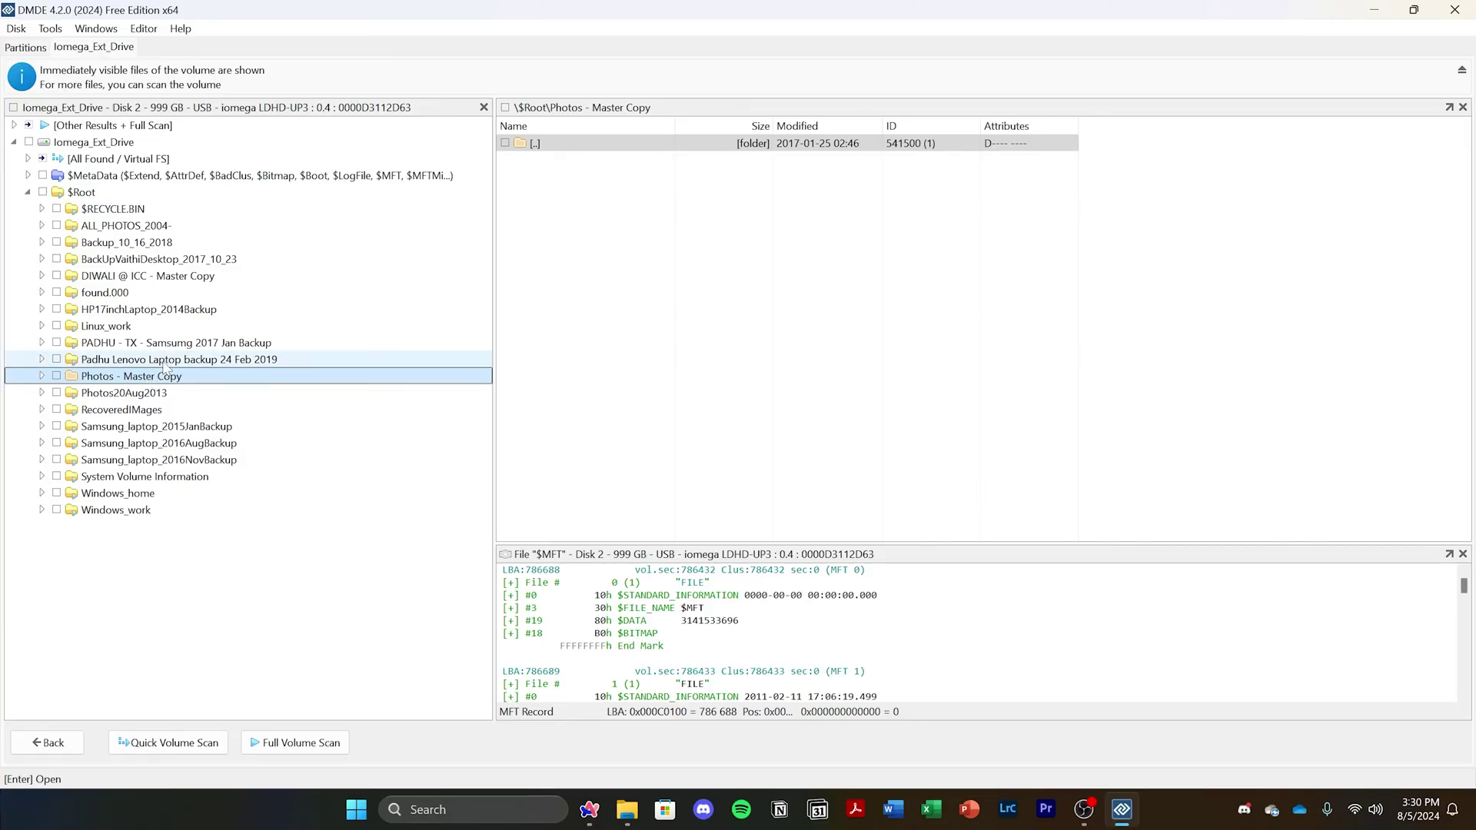
click(165, 364)
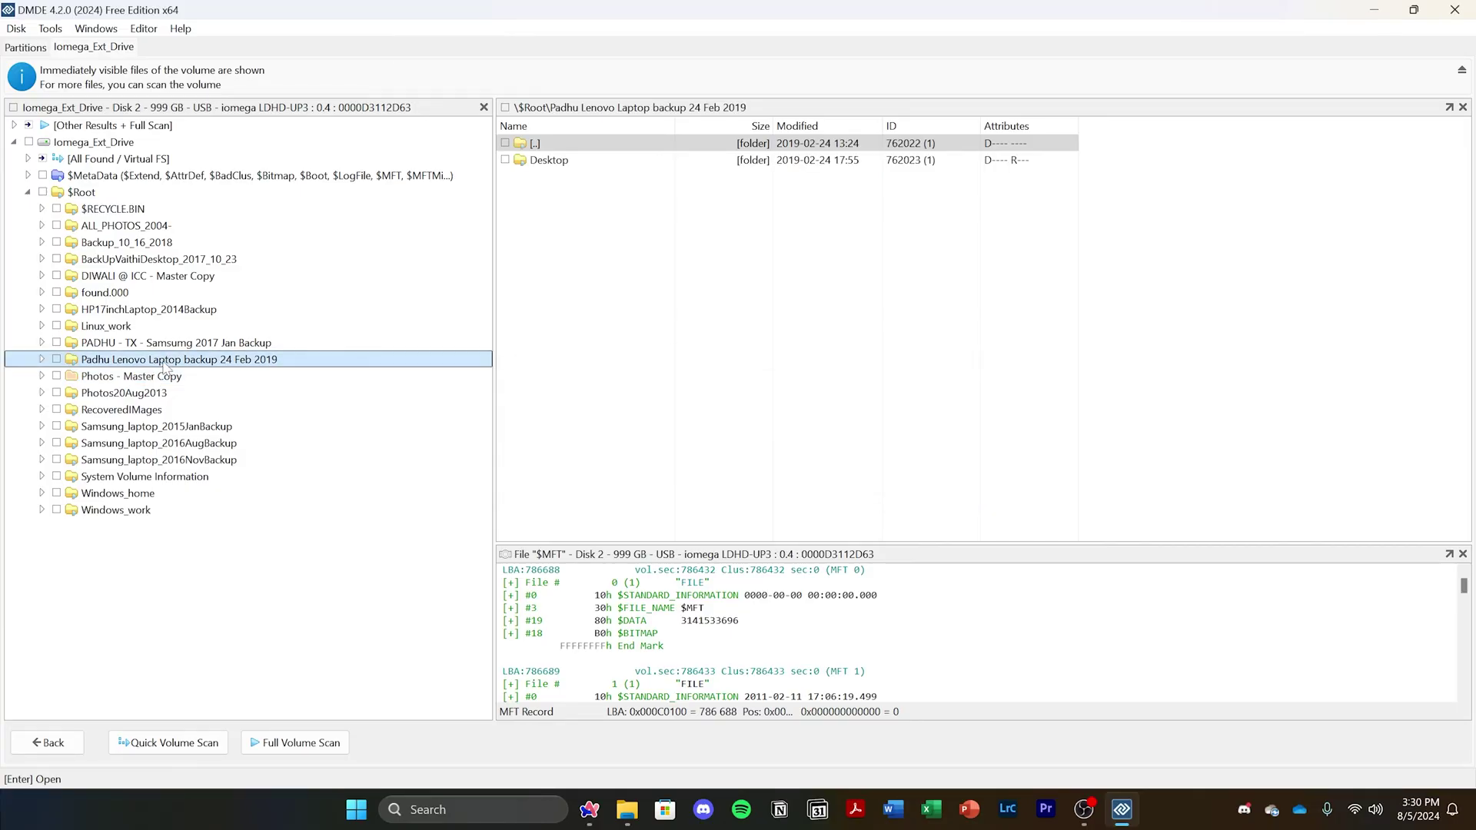
double_click(585, 163)
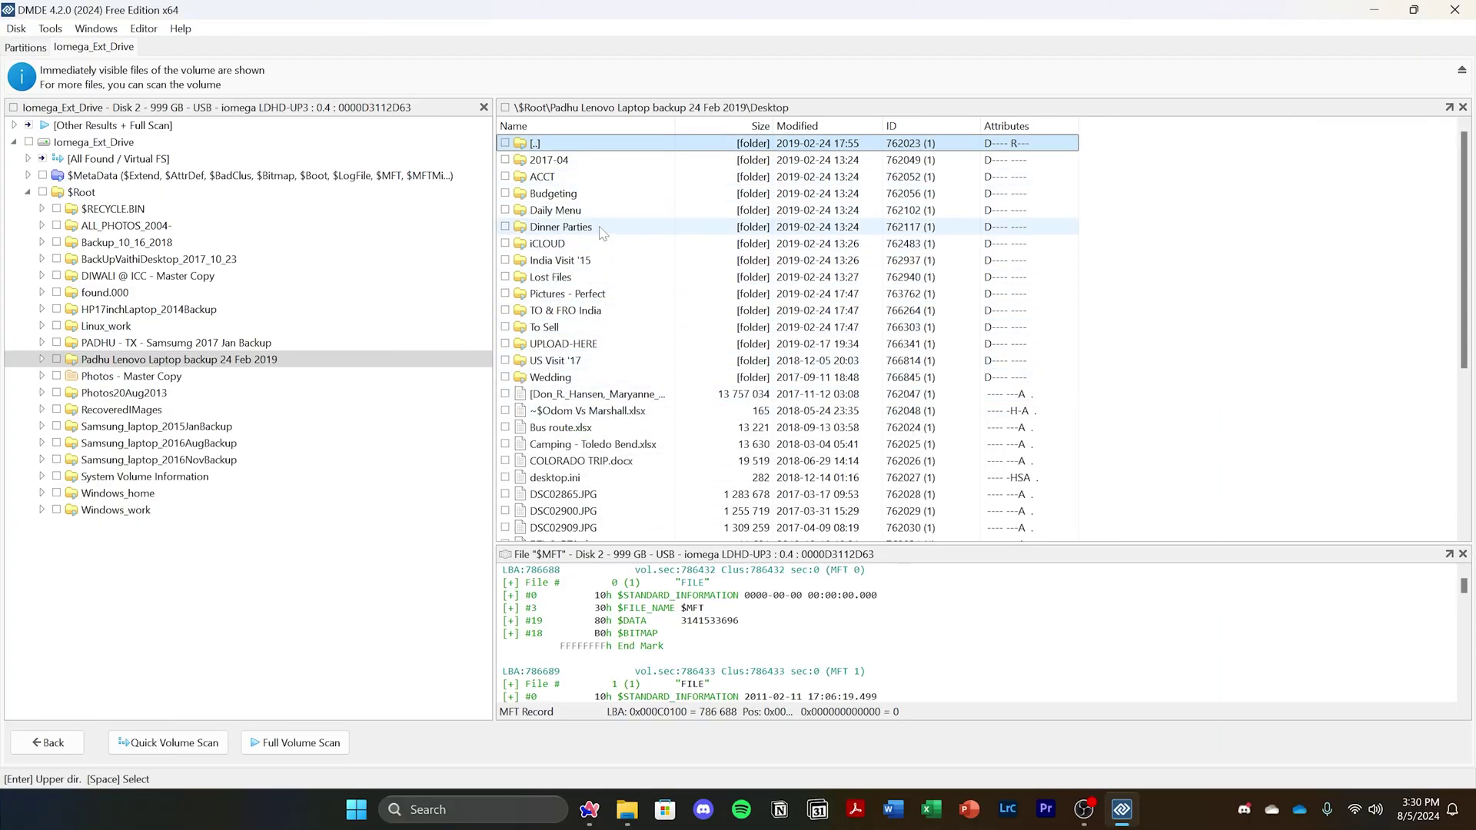
scroll(603, 253, down, 3)
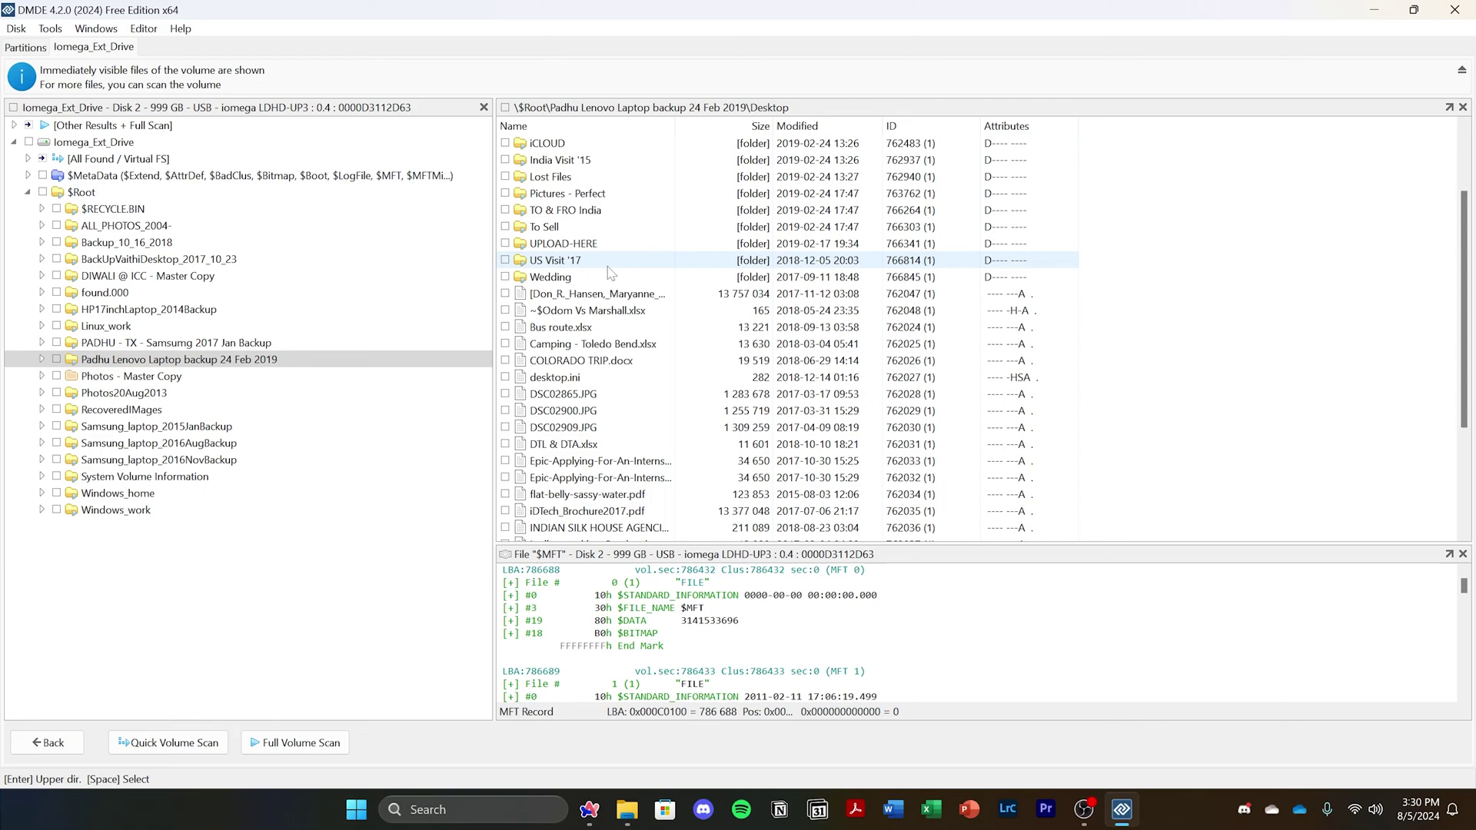
scroll(601, 281, up, 2)
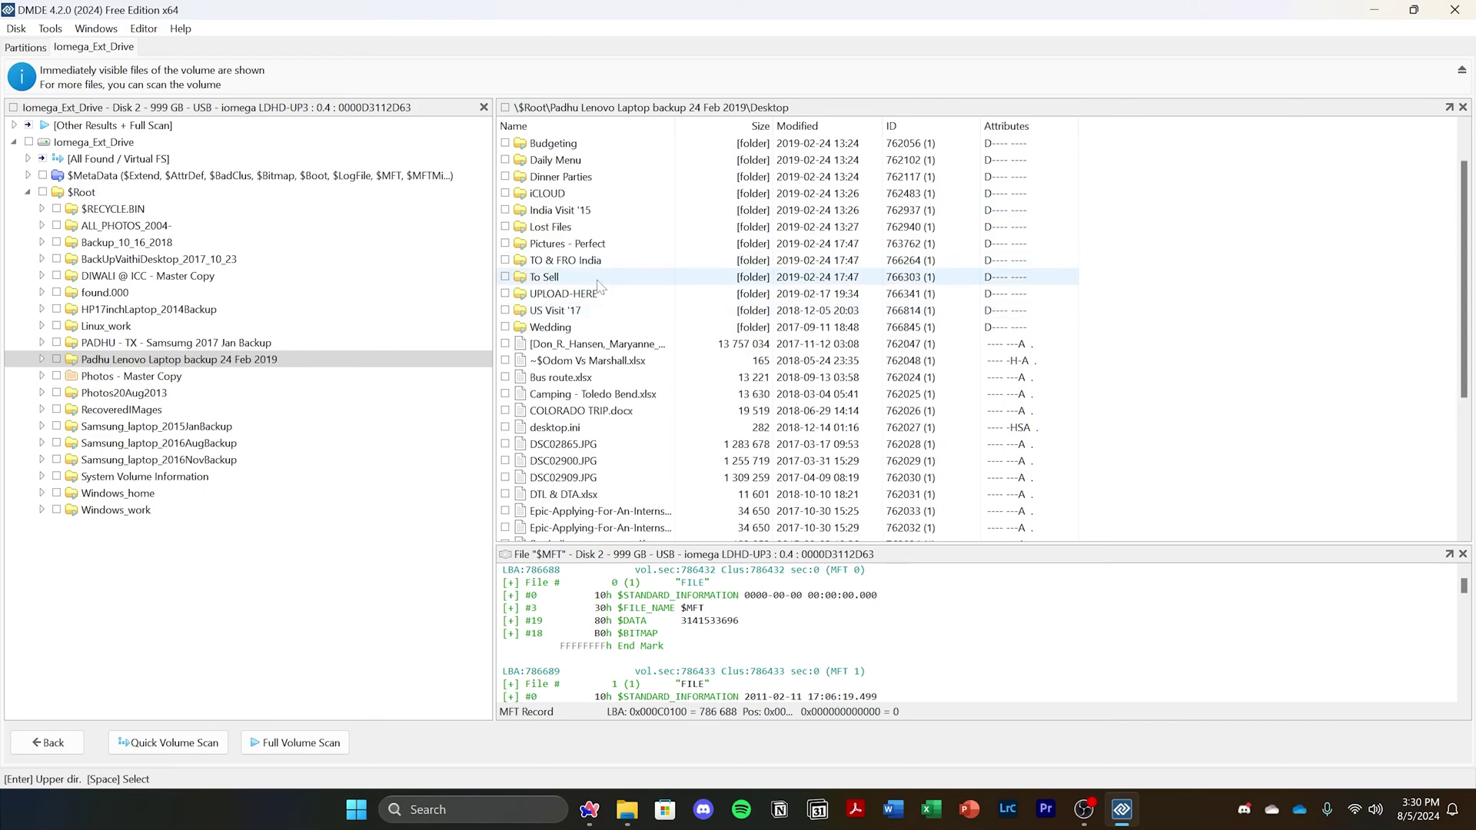
Mark DSC02865.JPG, DSC02900.JPG and DSC02909.JPG for recovery
click(505, 445)
click(505, 460)
click(505, 477)
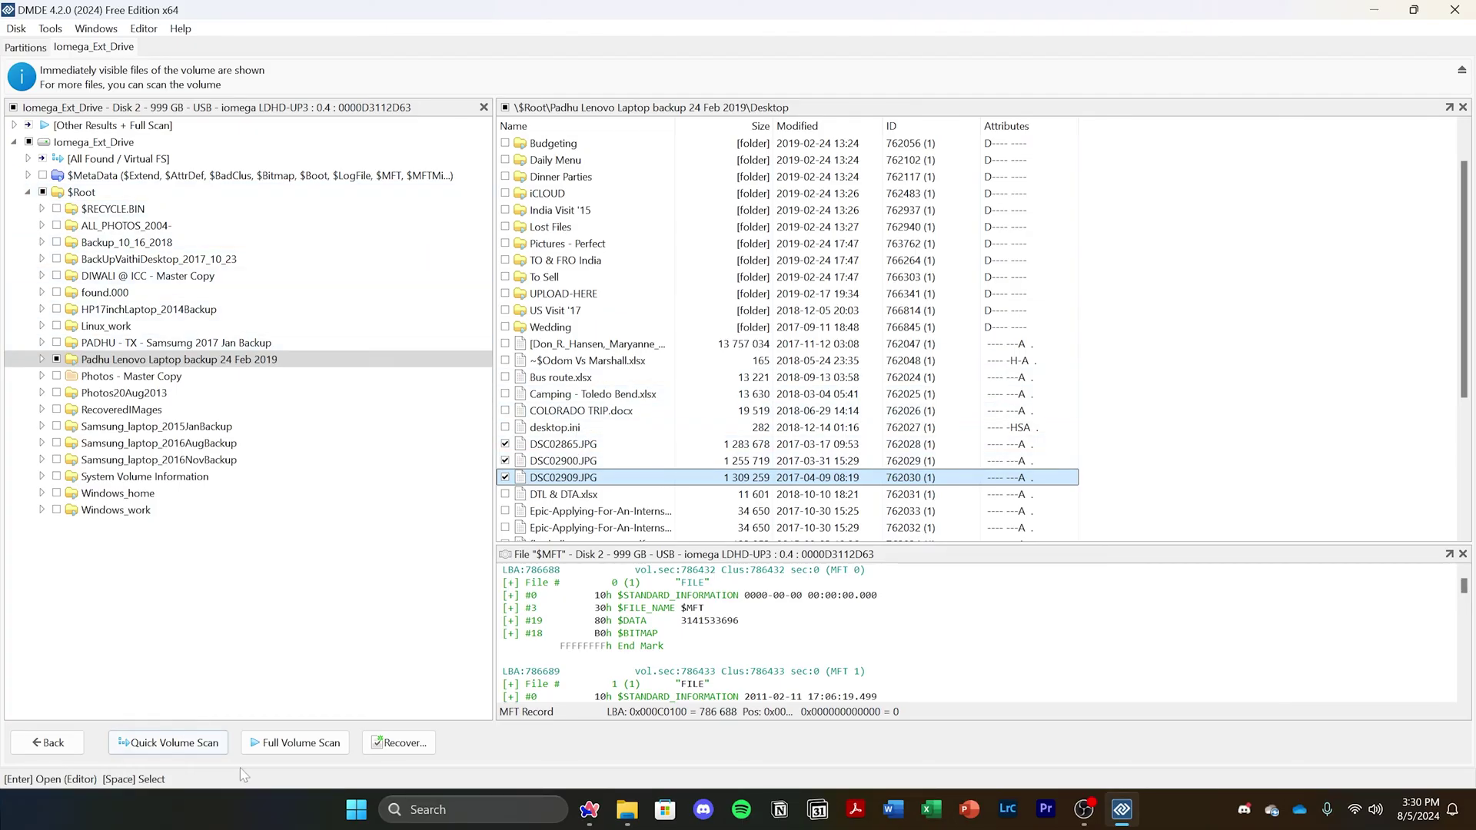
Open the Recover dialog for the marked photos with only non-removed files selected
click(405, 746)
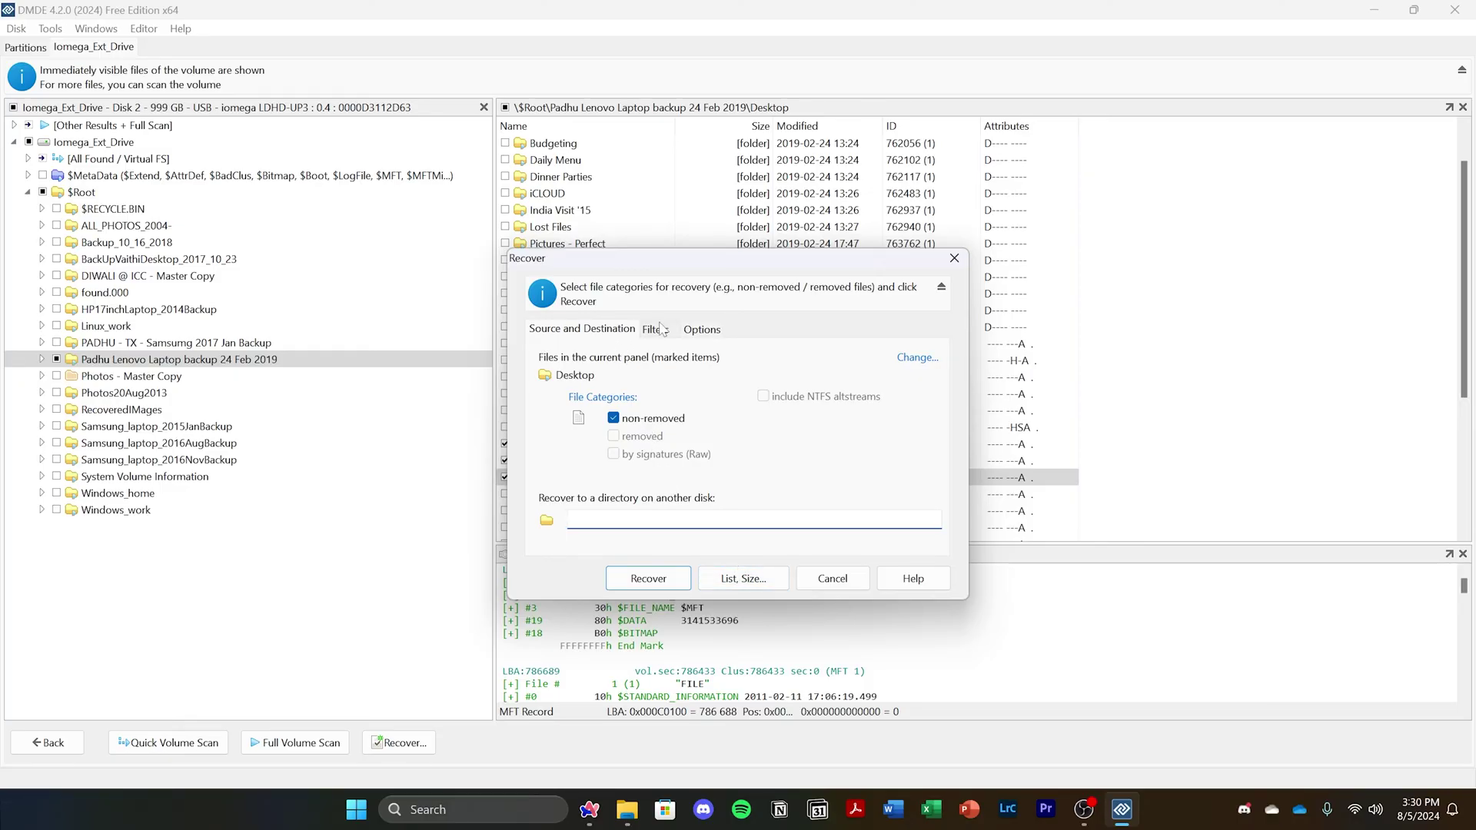
click(660, 328)
click(596, 328)
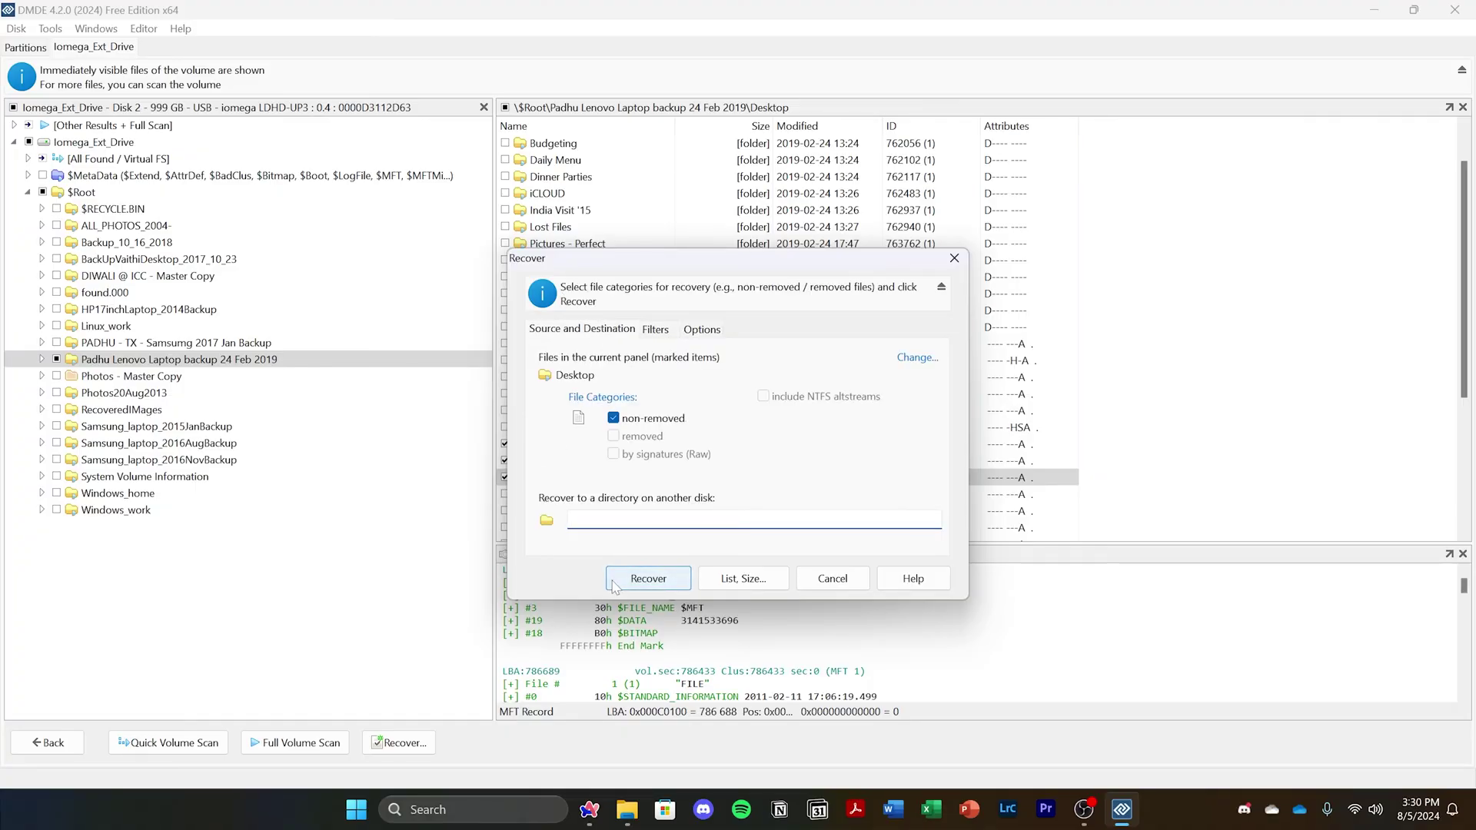
Start recovering the marked photos into the SSD (D:) drive
click(614, 586)
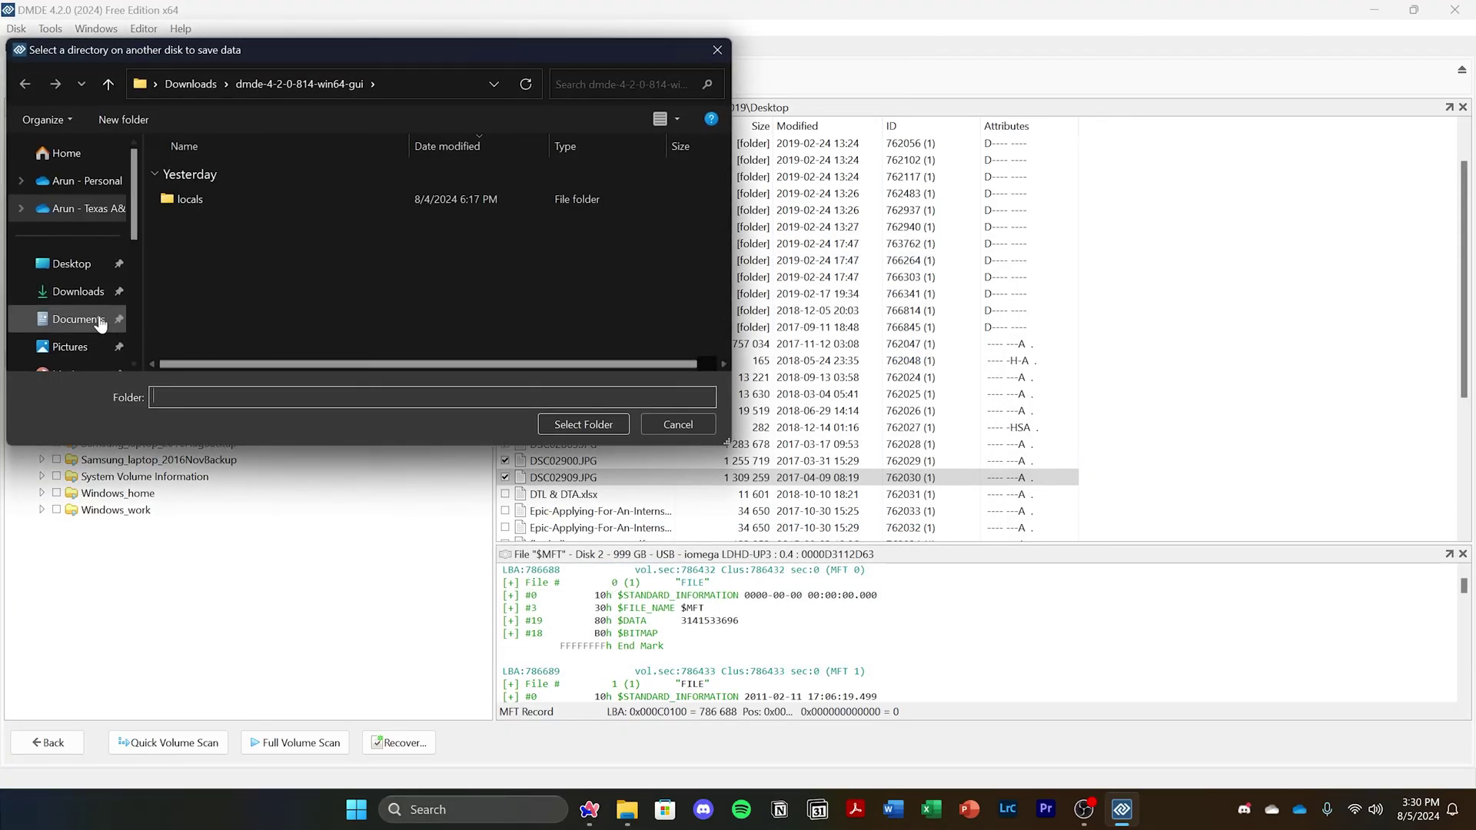
scroll(95, 317, down, 3)
click(93, 232)
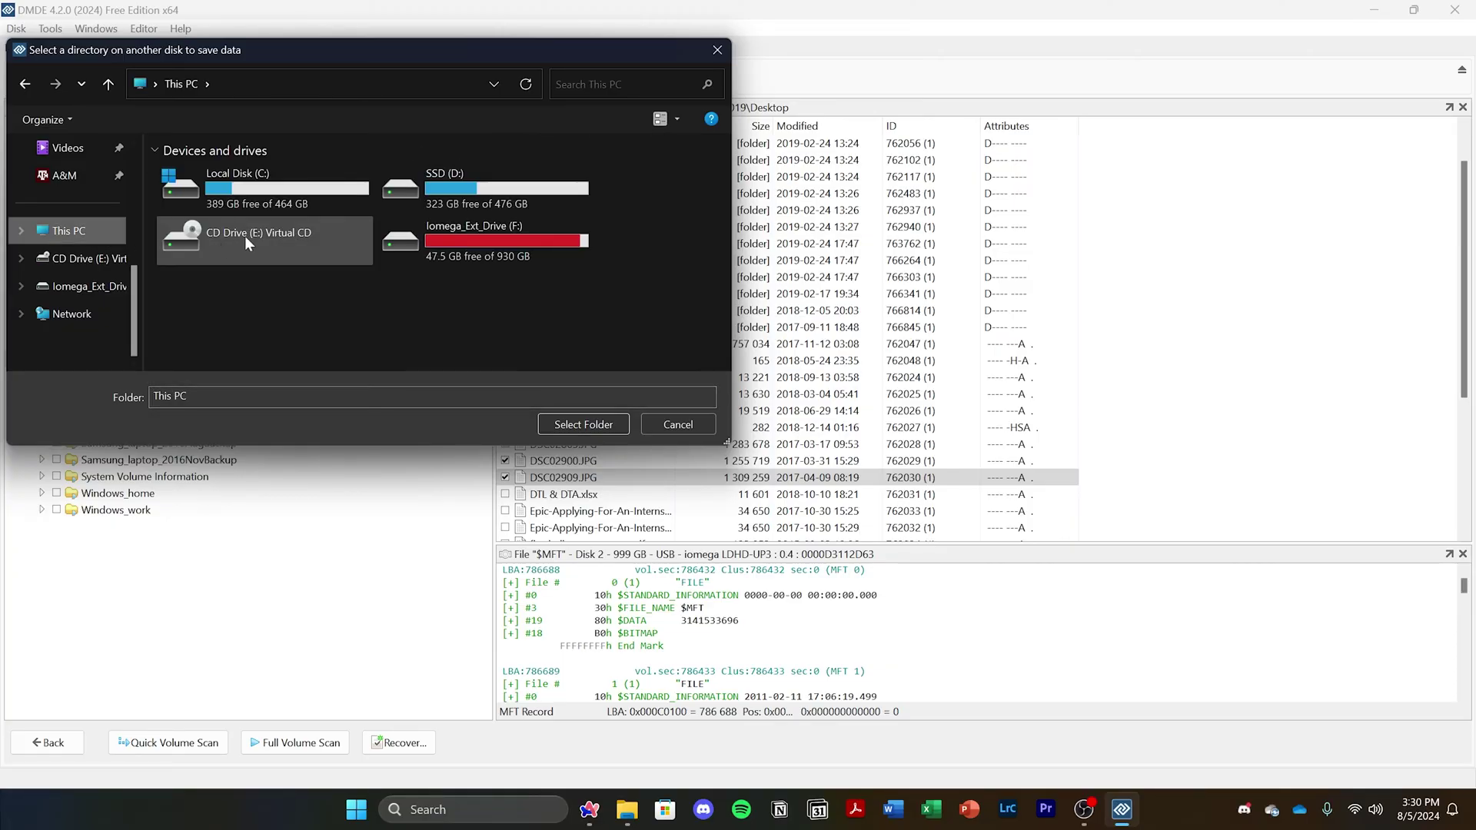
double_click(509, 204)
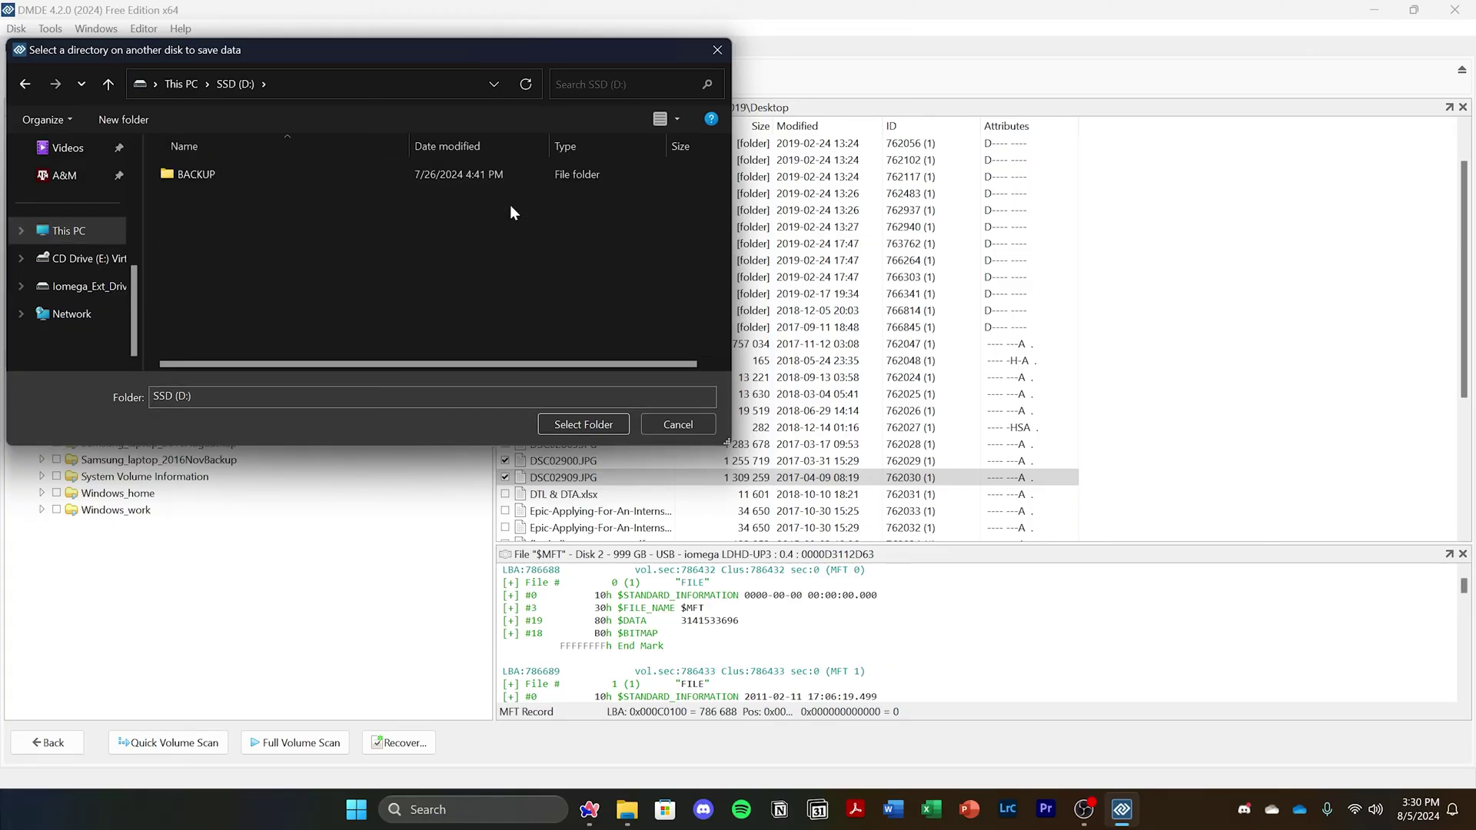
click(568, 425)
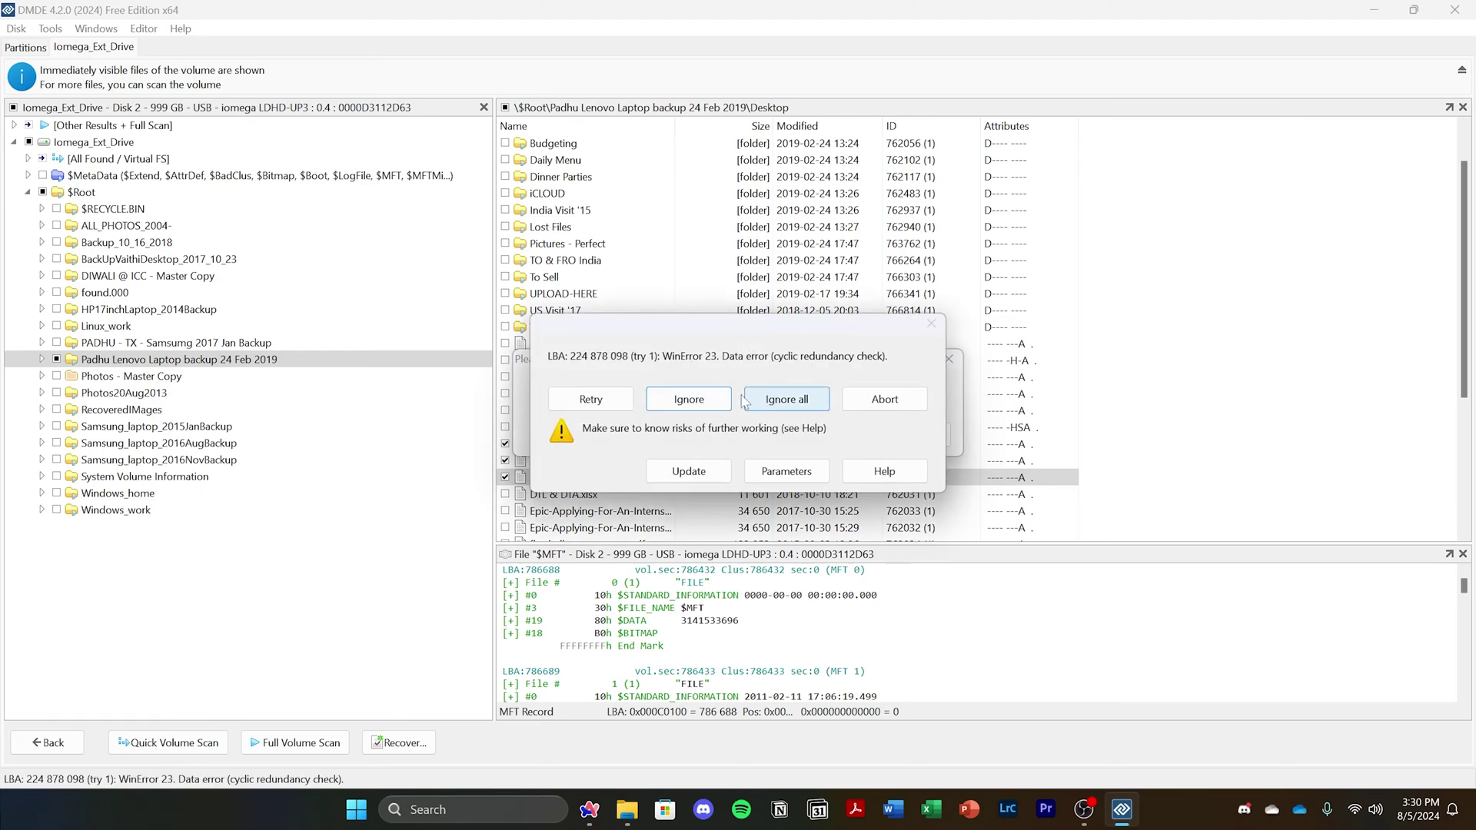
Ignore the CRC read errors, retrying DSC02909.JPG, until 2 files (2.54 MB) are recovered
click(699, 401)
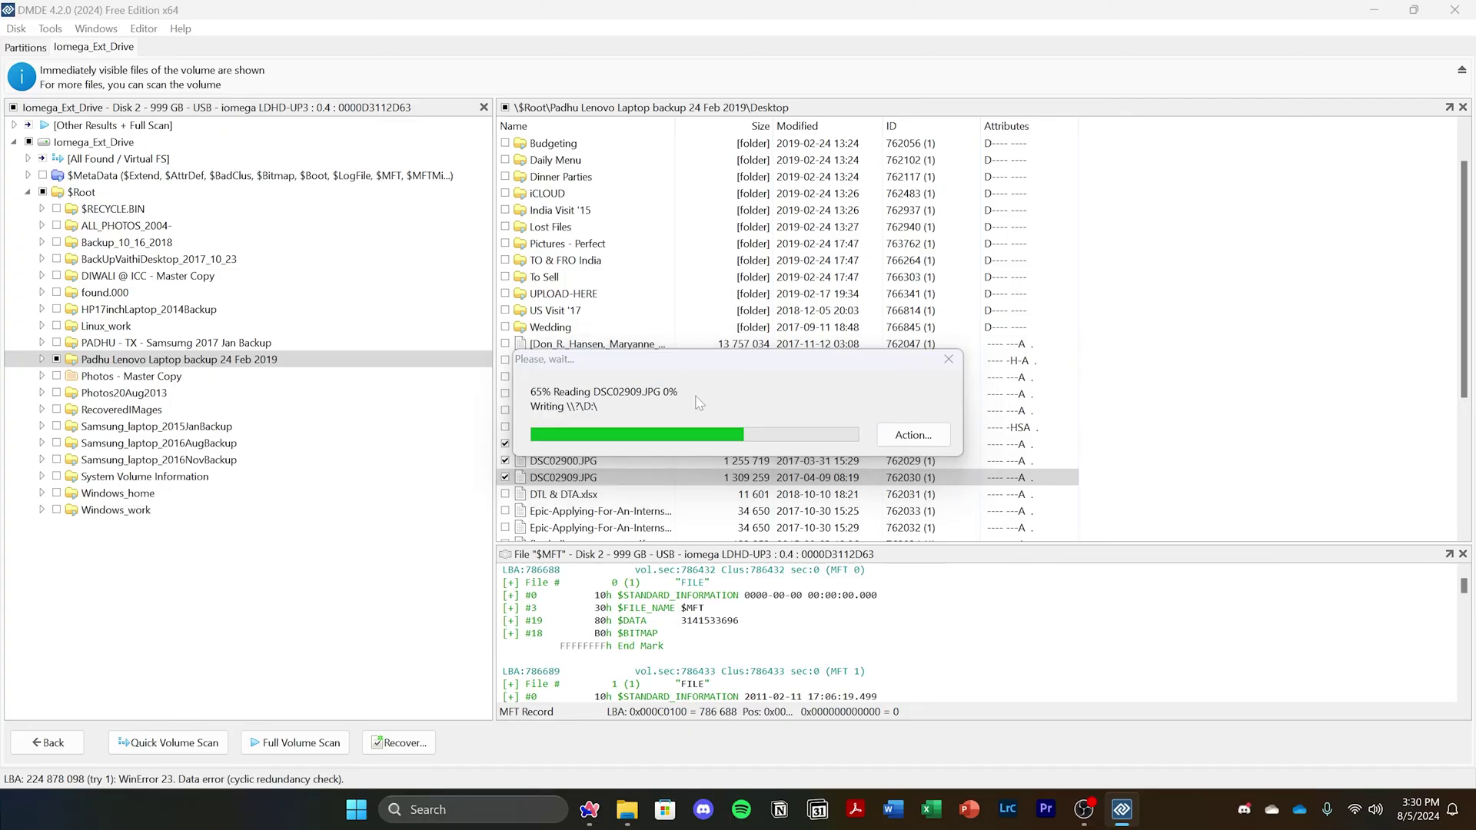
click(697, 401)
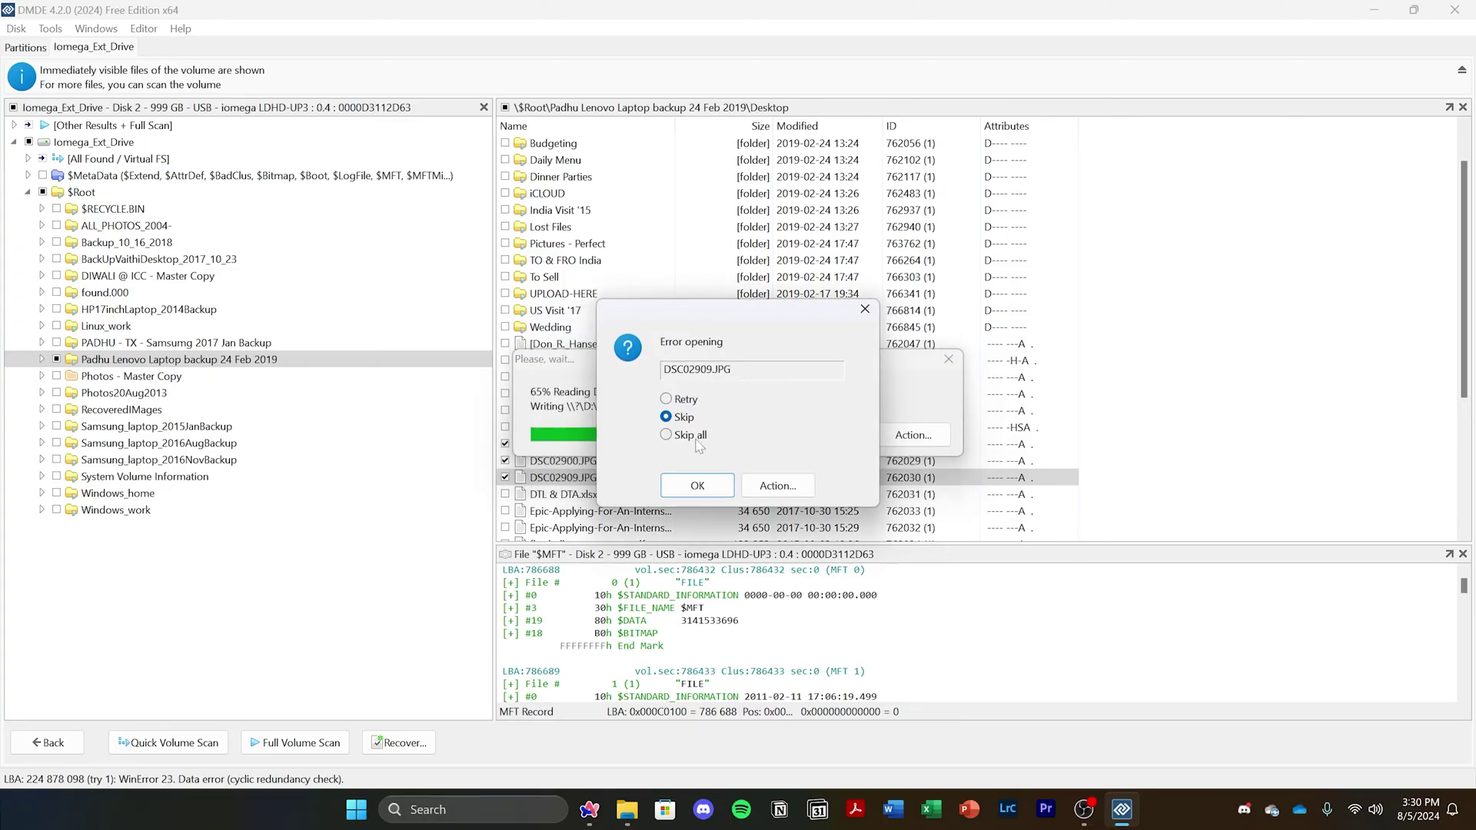
click(691, 402)
click(690, 483)
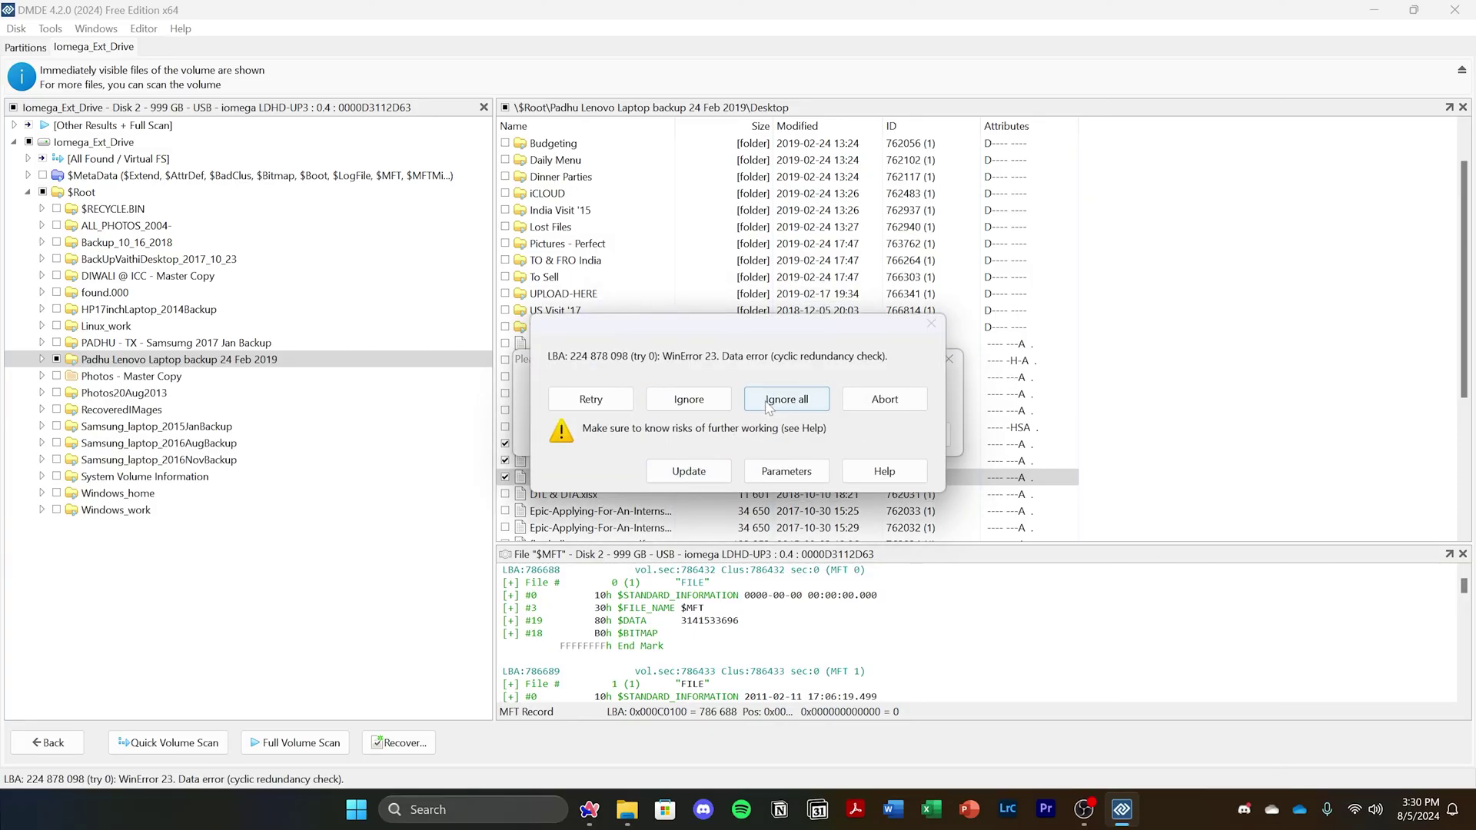
click(759, 415)
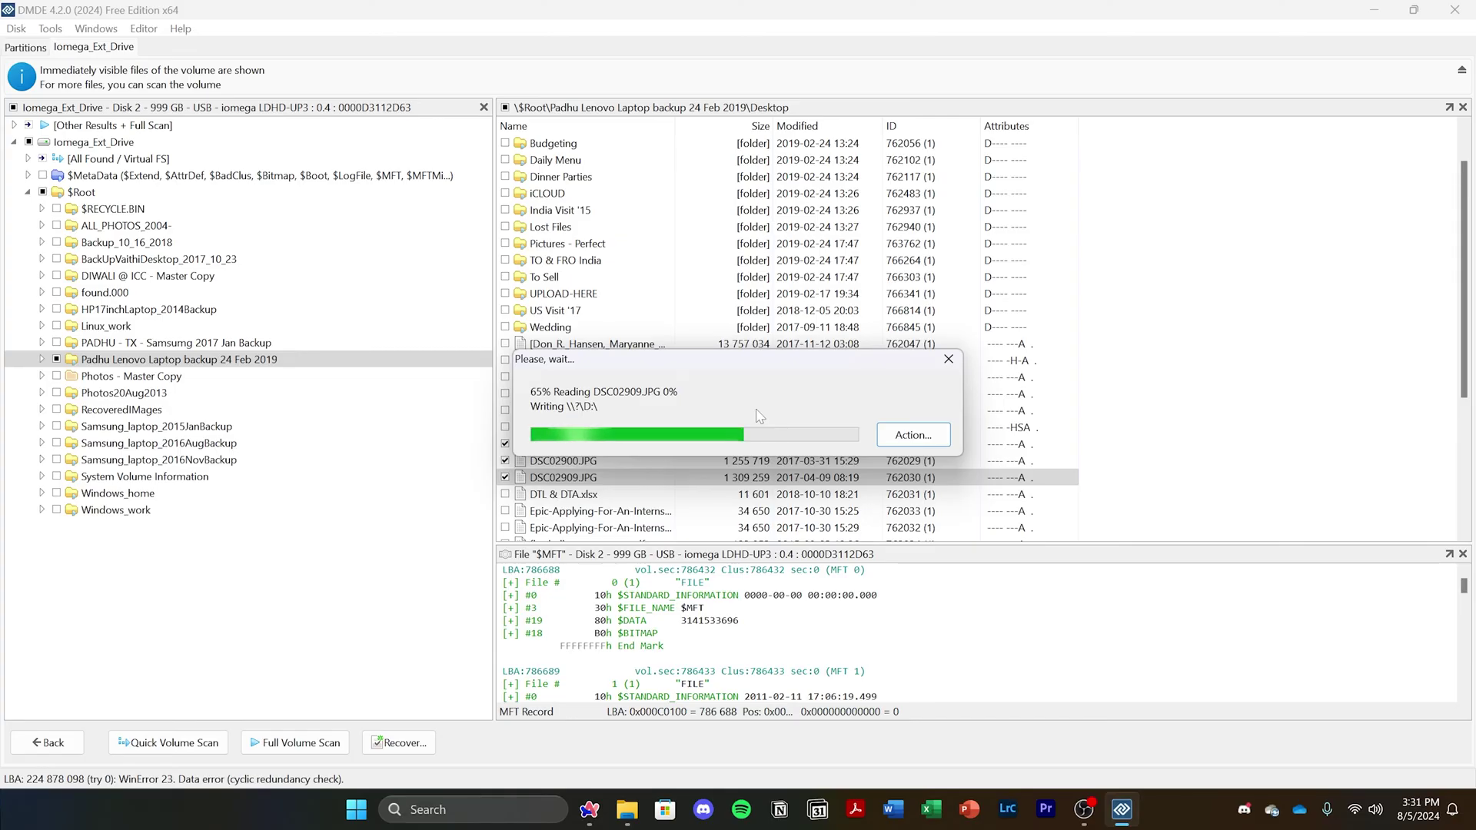
click(696, 484)
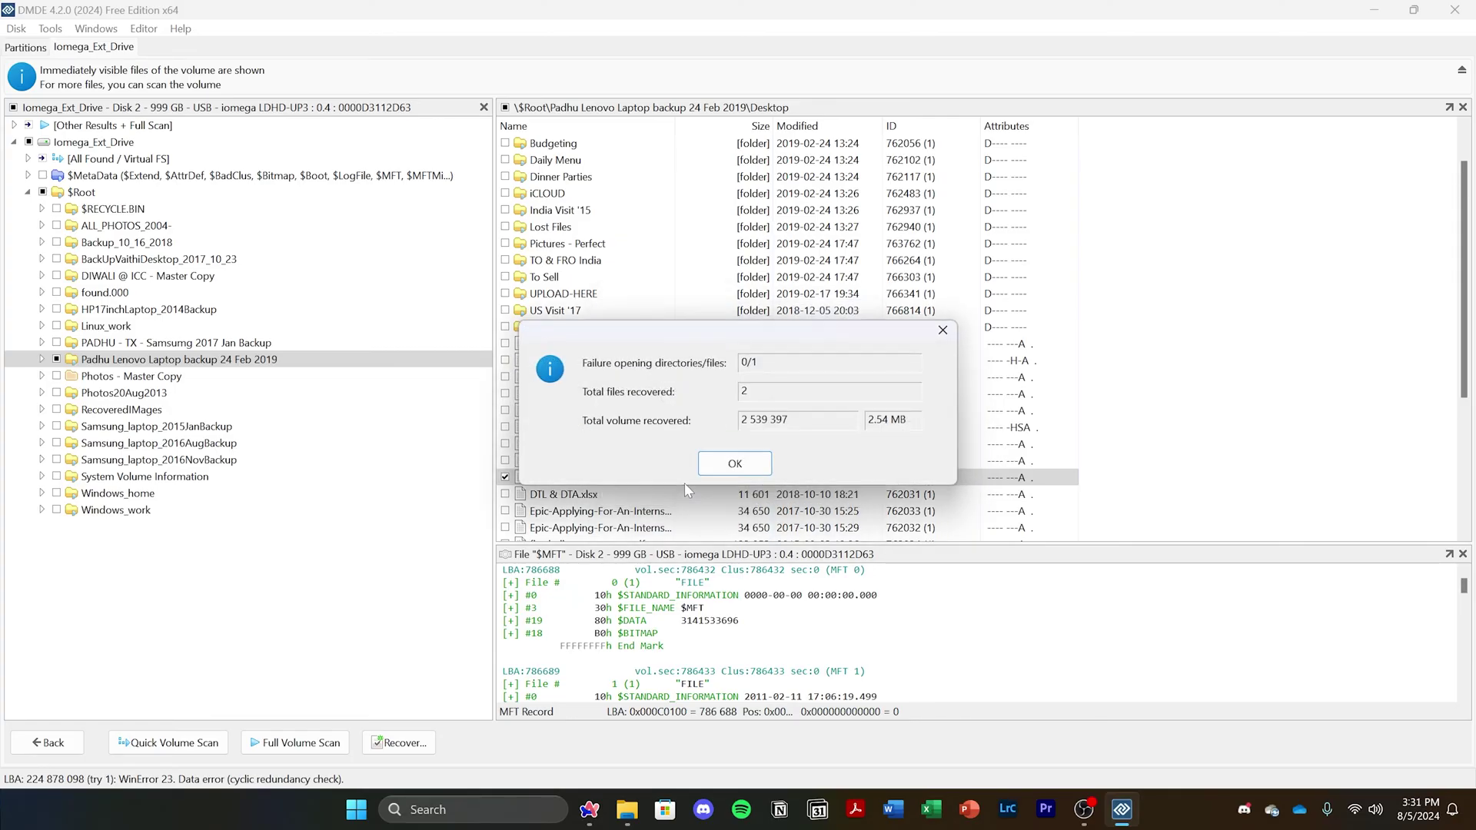
click(718, 470)
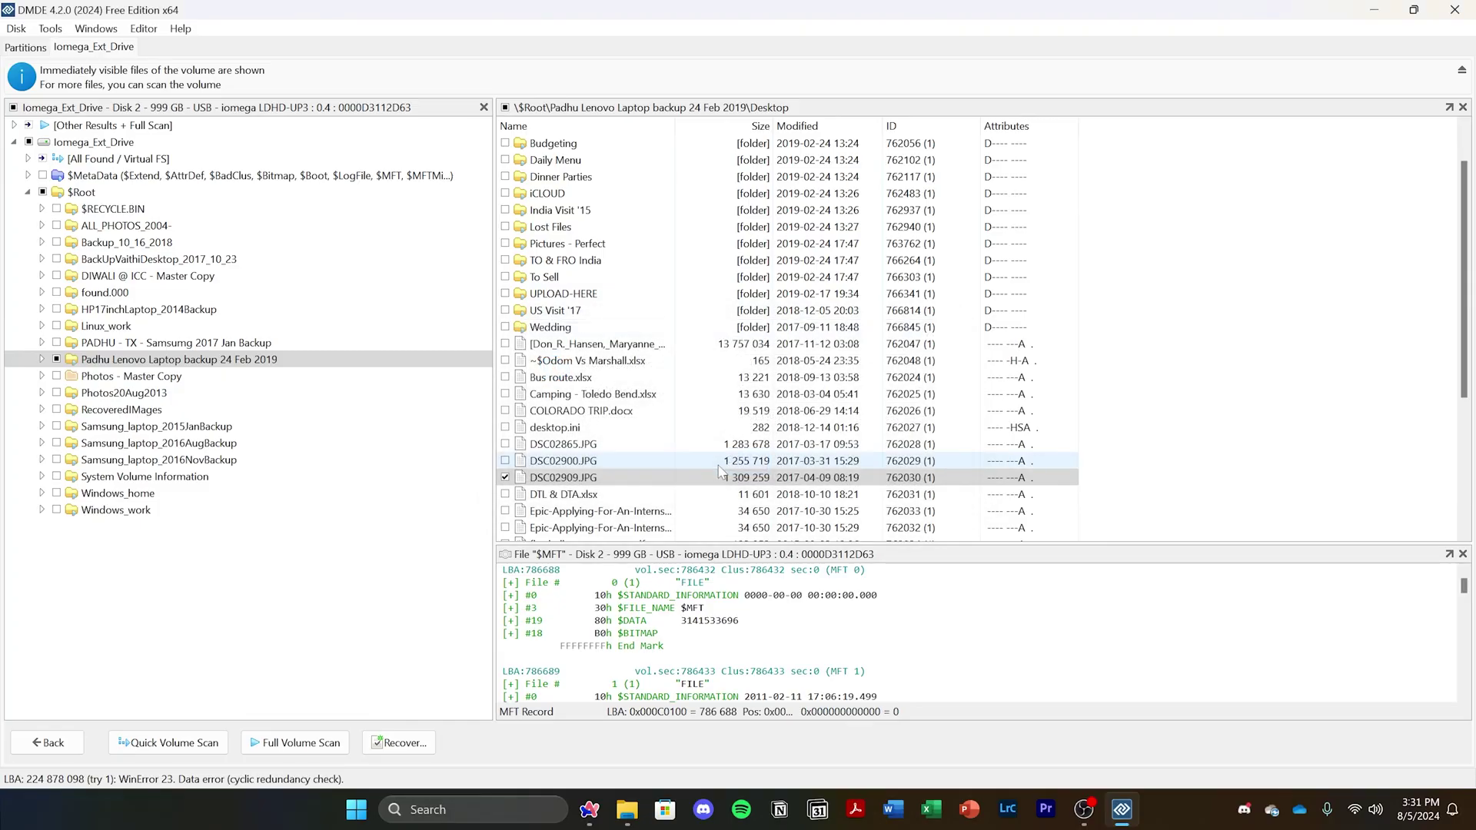
click(626, 809)
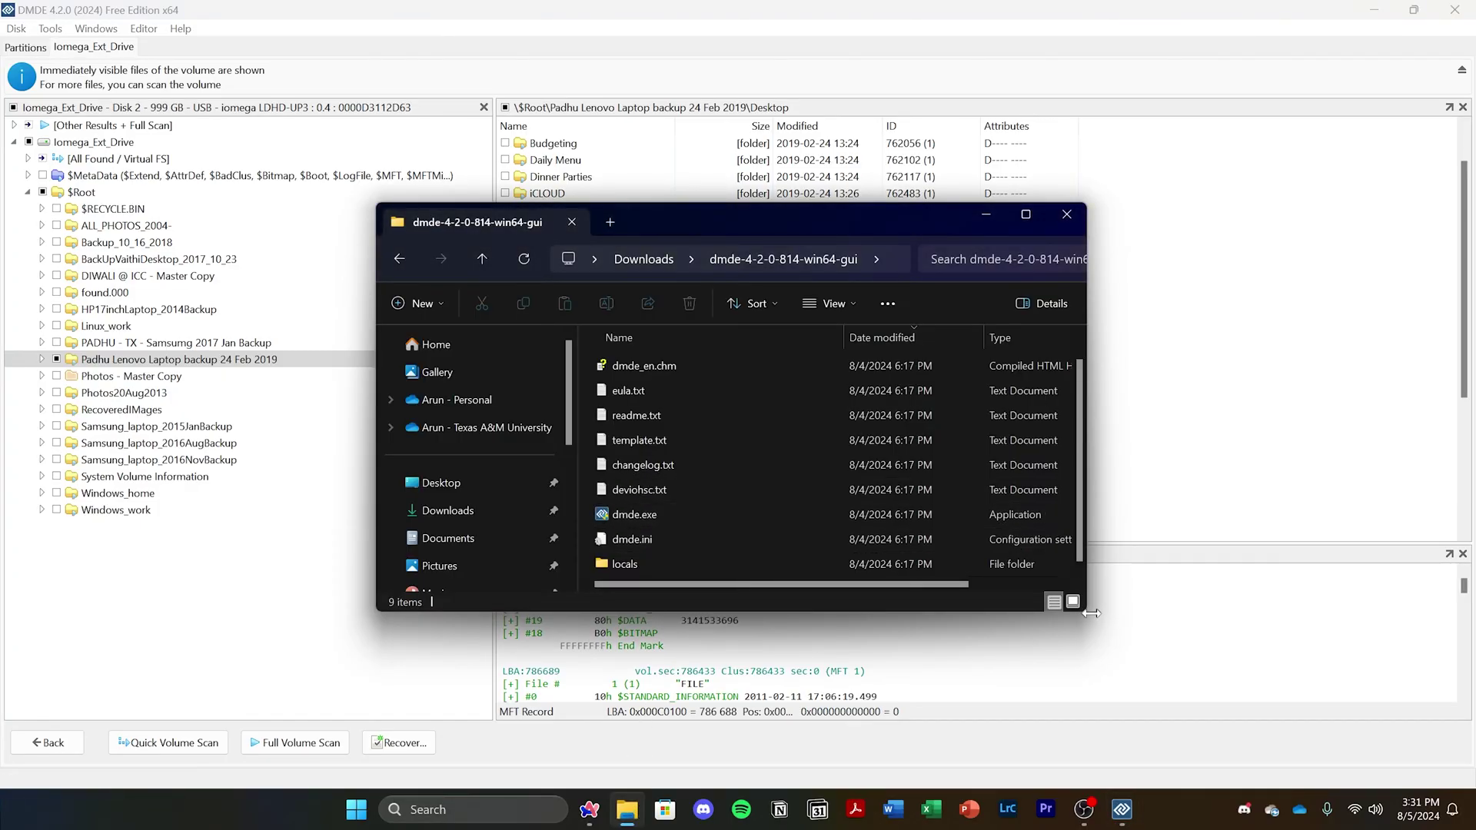
drag(1091, 613, 1328, 780)
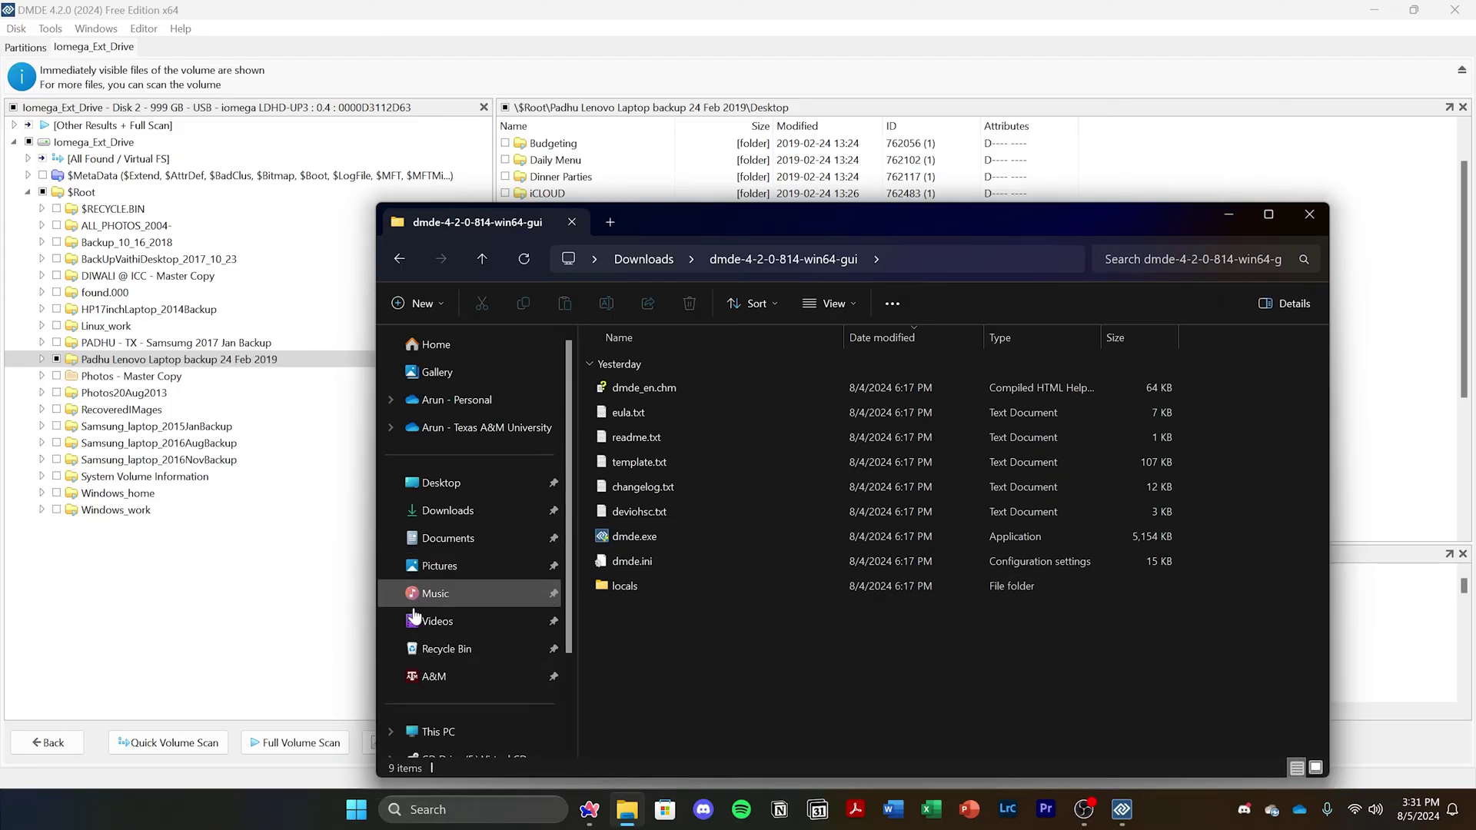
scroll(472, 620, down, 3)
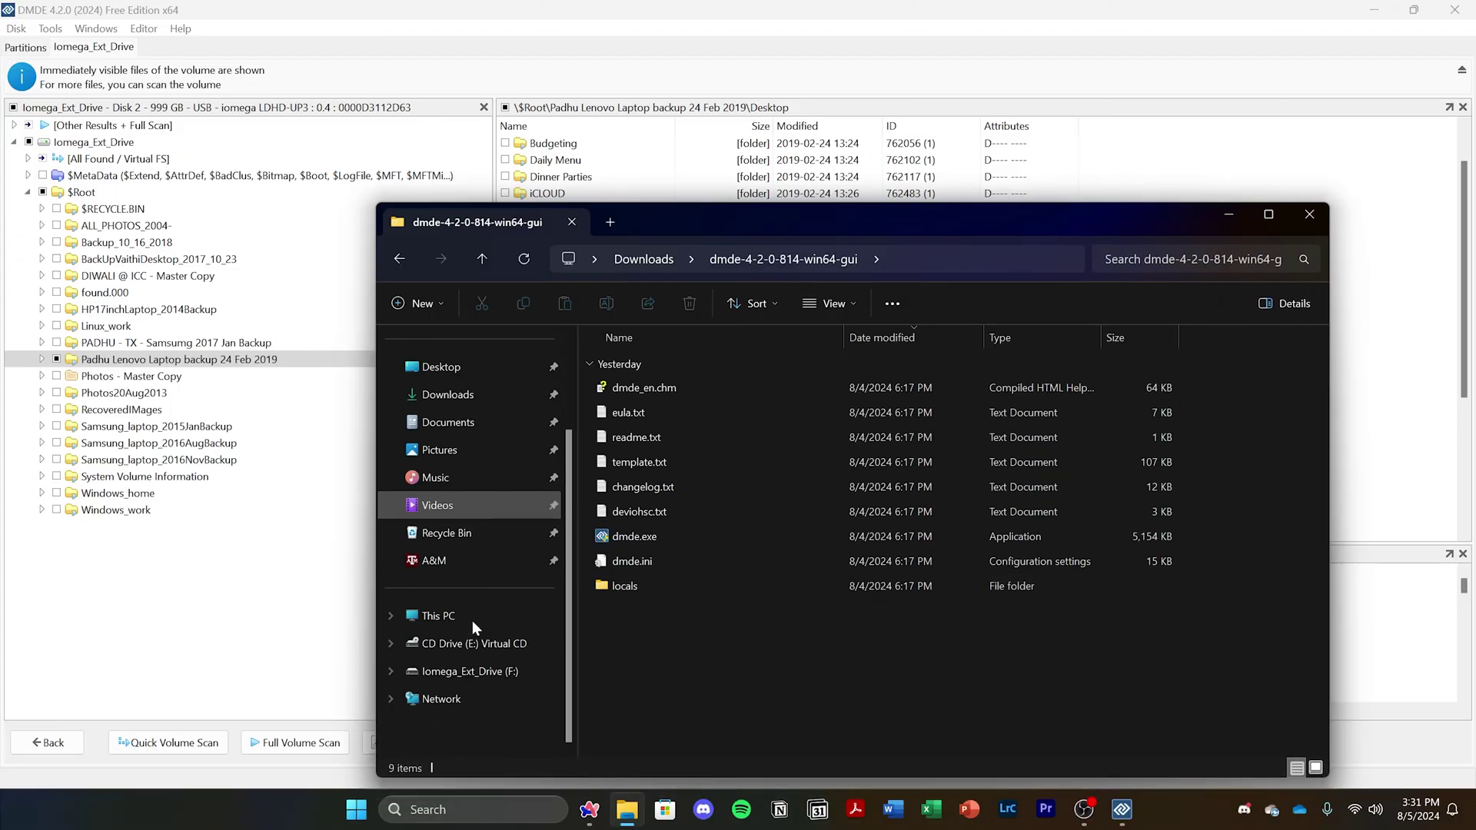
click(471, 674)
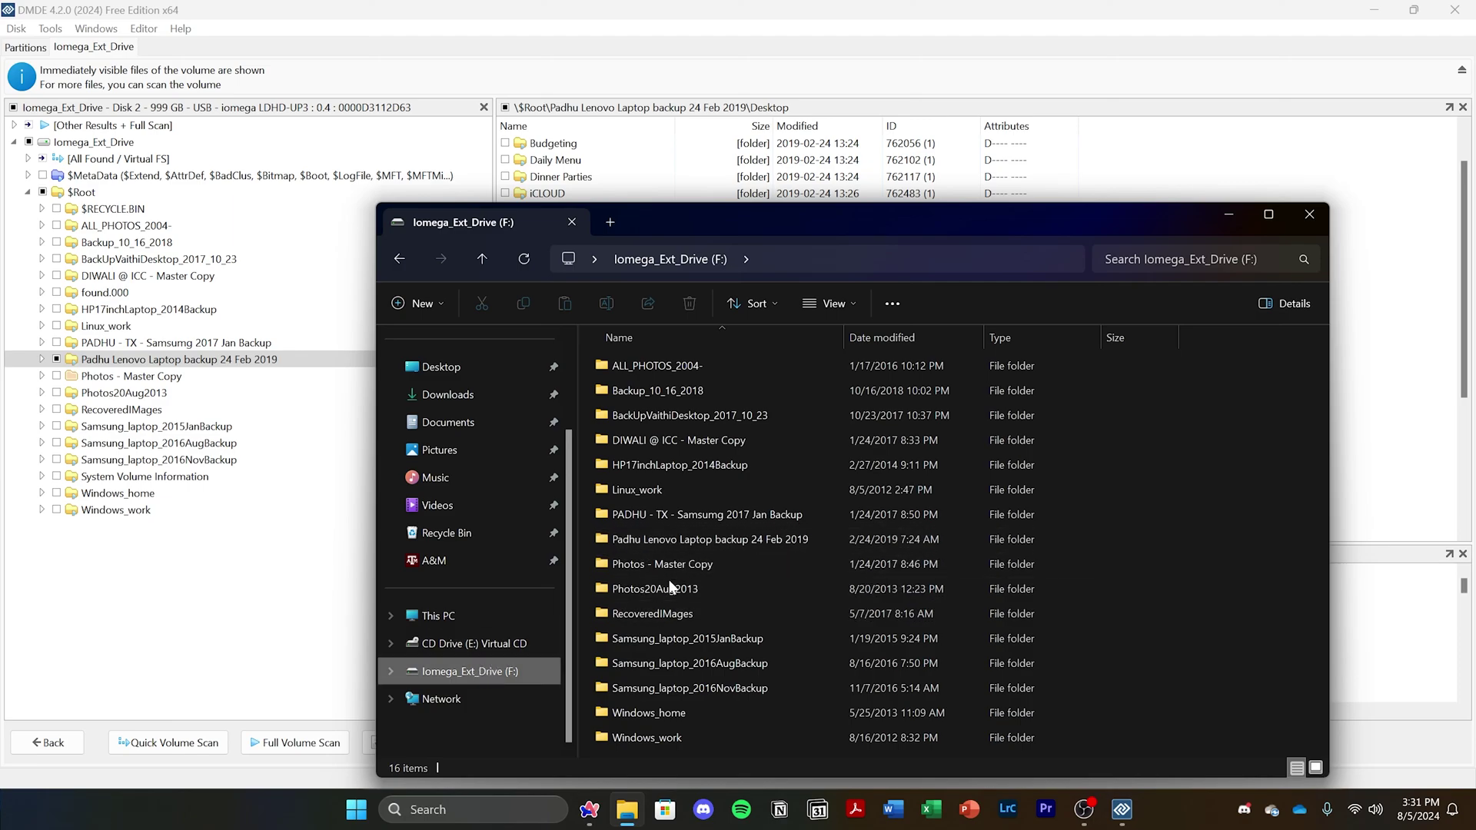
click(678, 738)
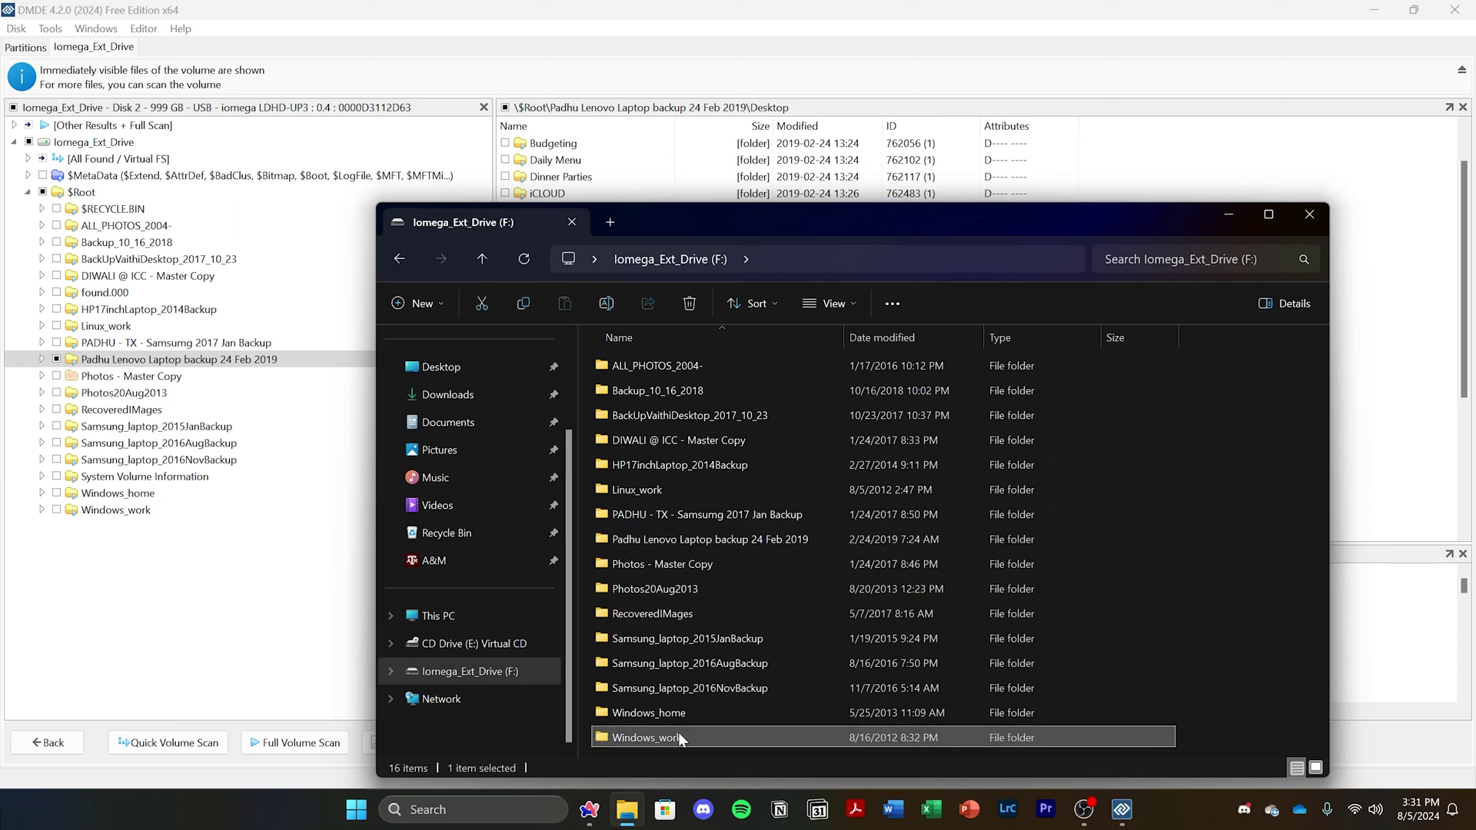
double_click(707, 539)
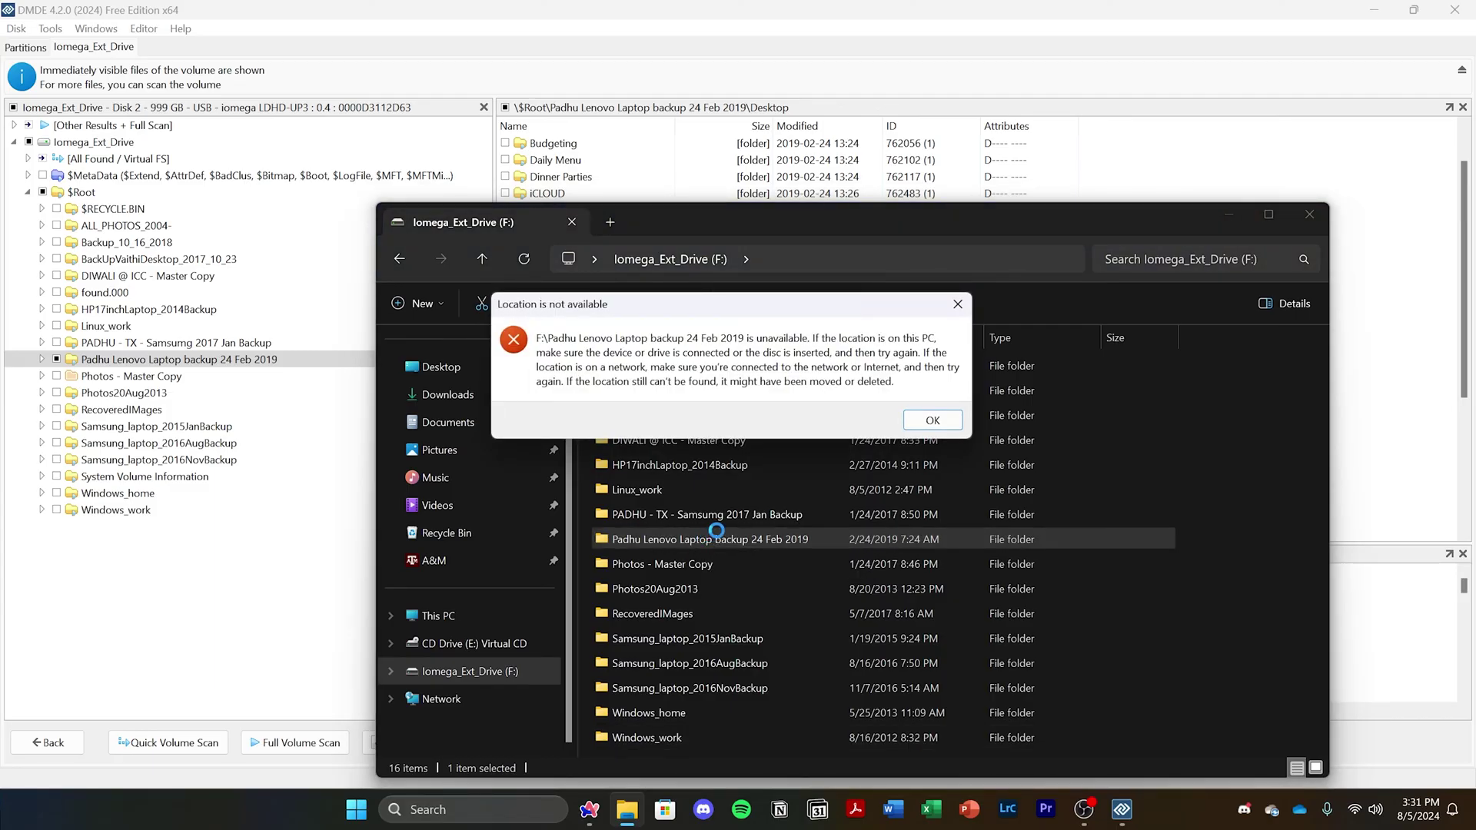
drag(586, 315, 452, 377)
click(791, 486)
double_click(699, 513)
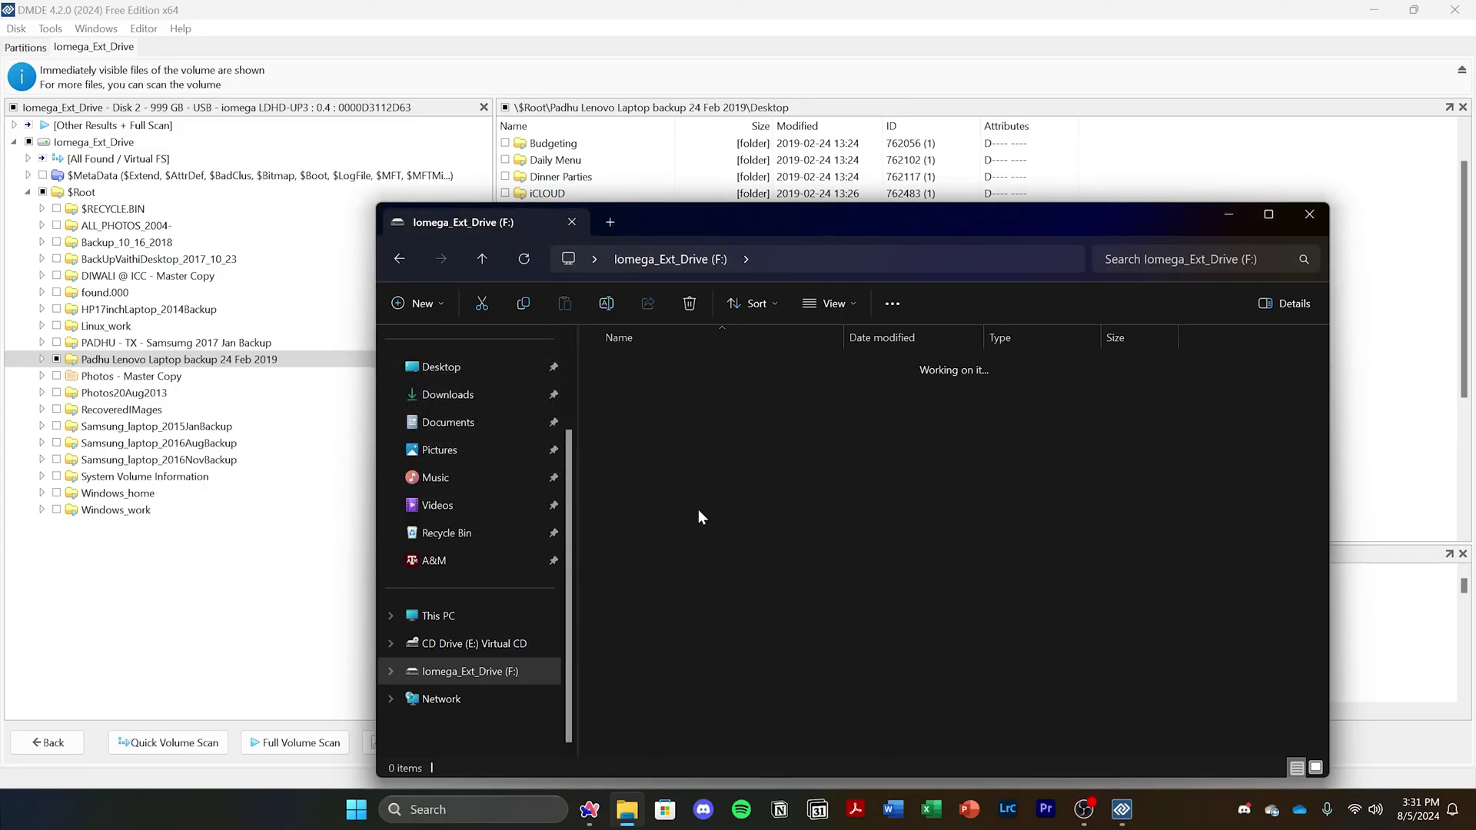
click(703, 260)
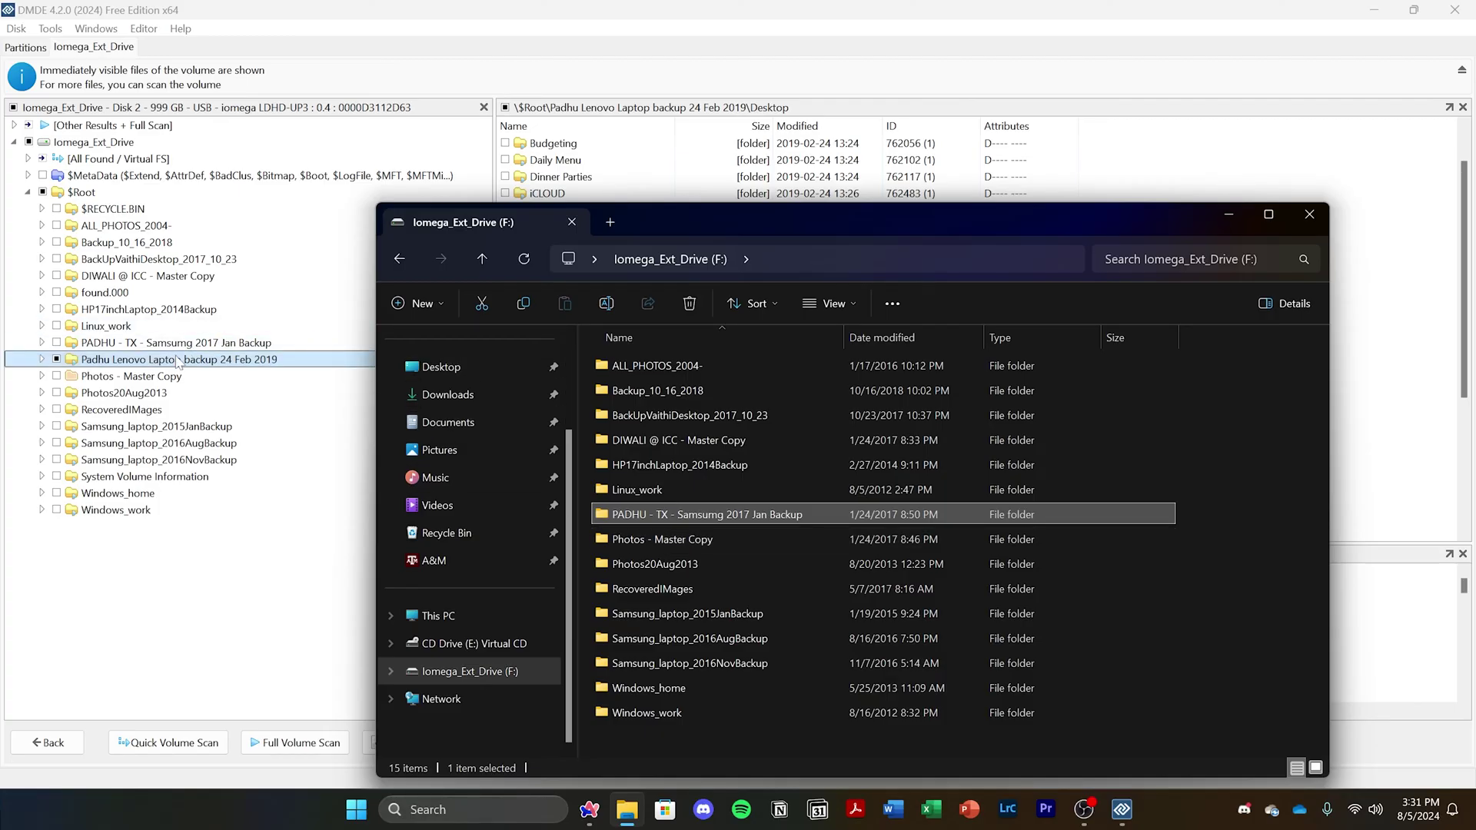
click(1280, 461)
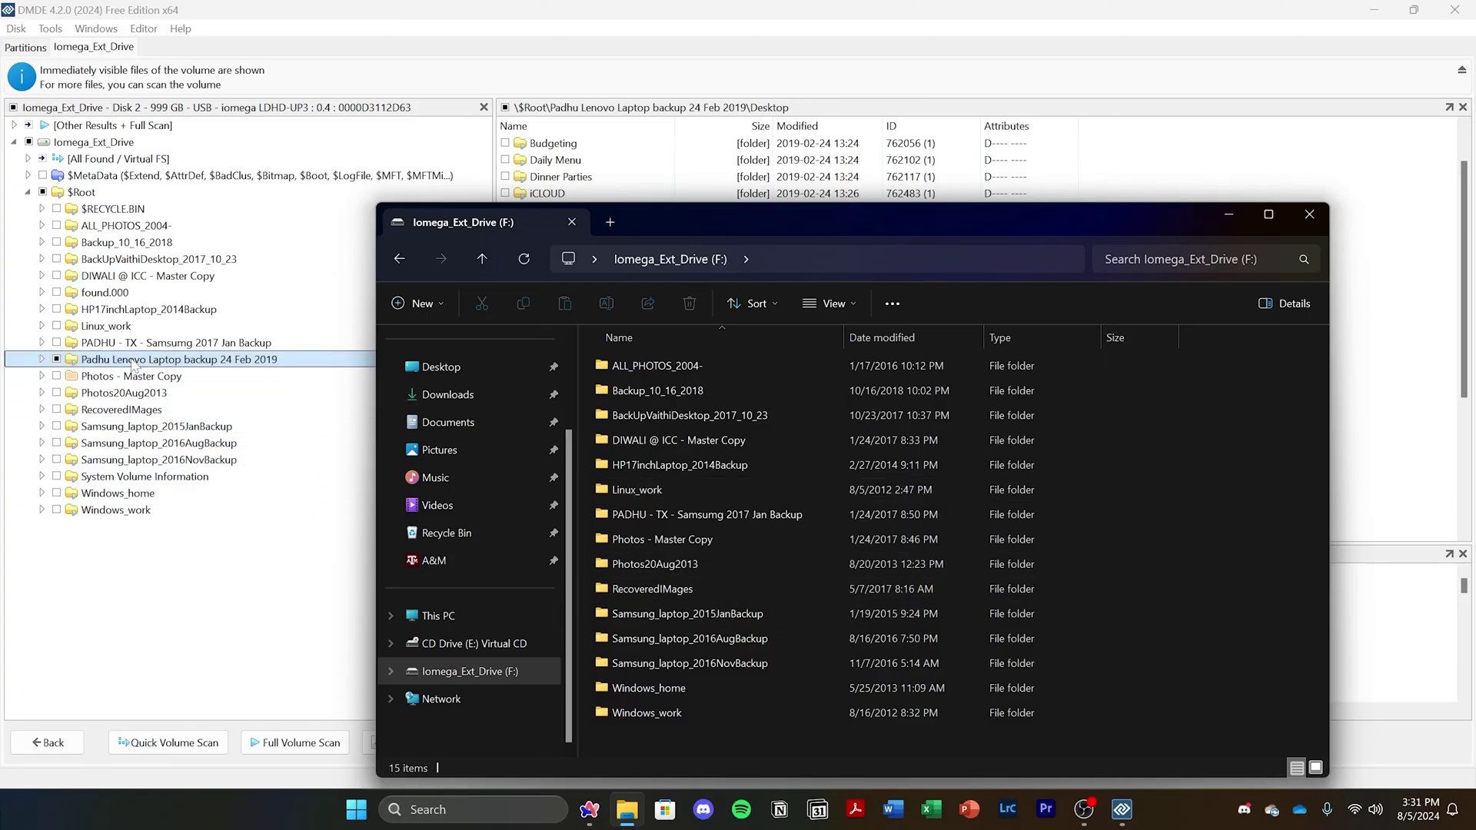
click(1309, 216)
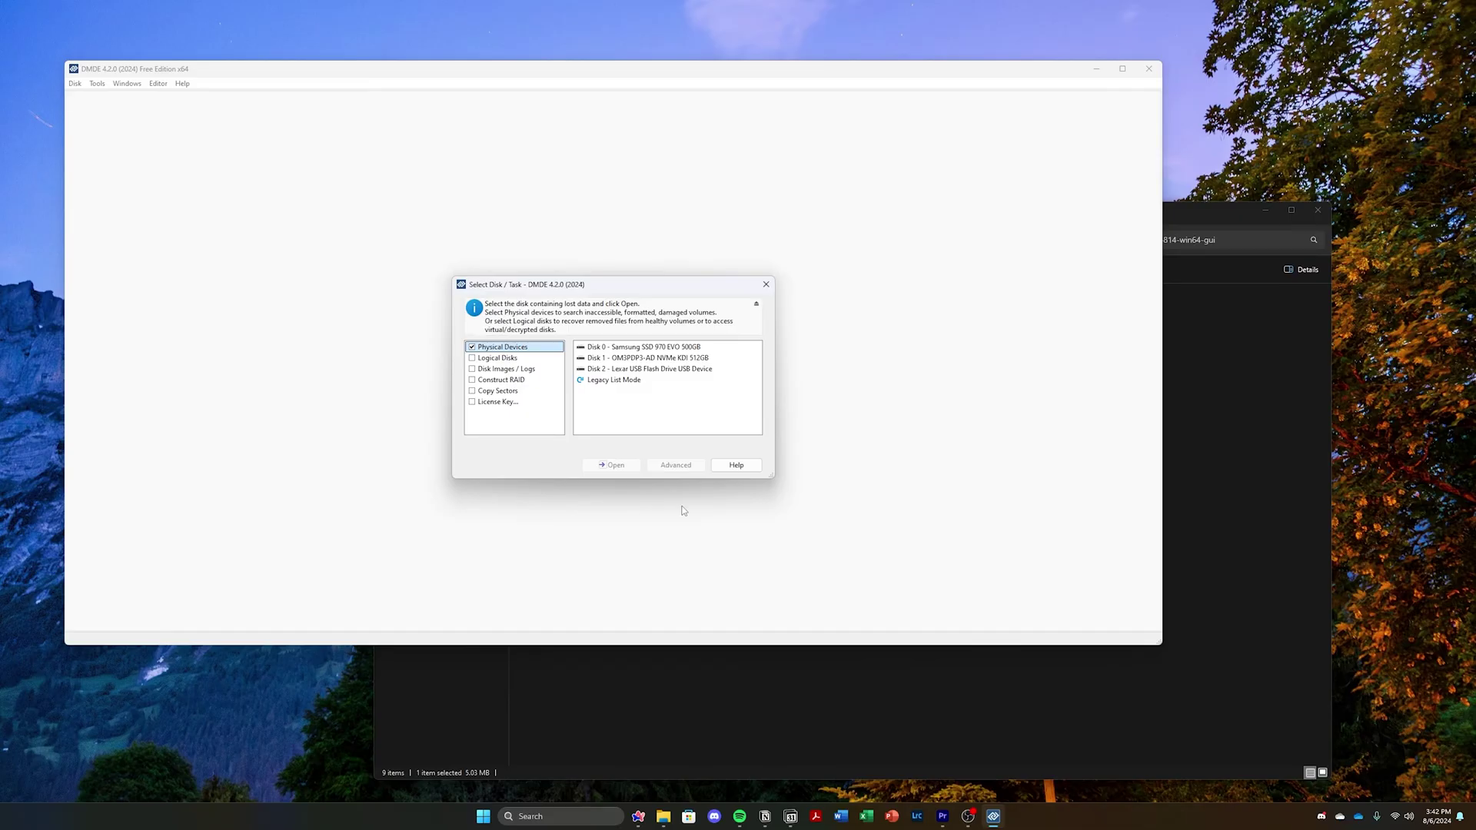
Select Disk 2, the Lexar USB flash drive, and open its ESD-USB FAT32 partition
click(669, 369)
click(616, 465)
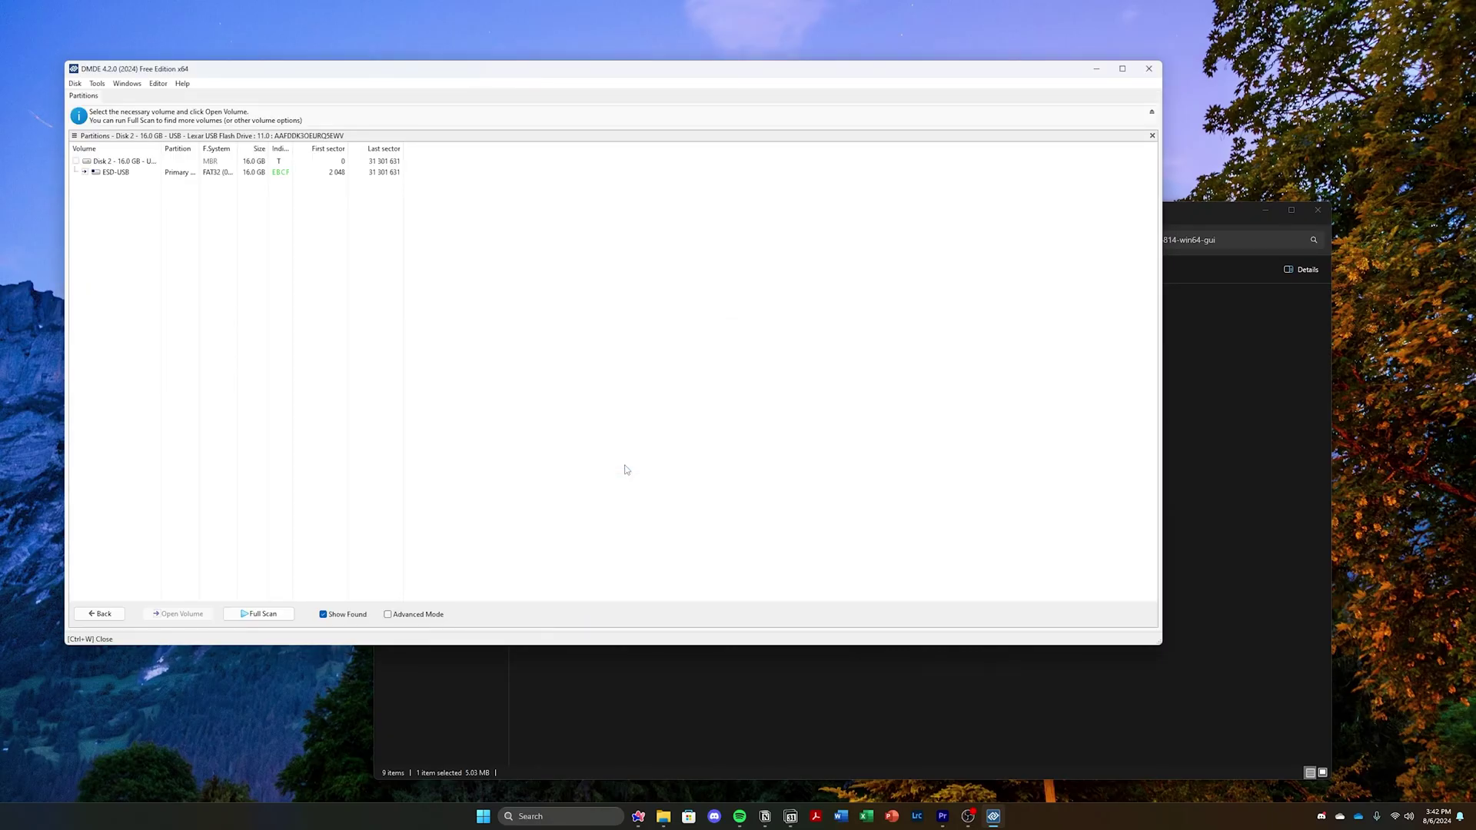
double_click(143, 173)
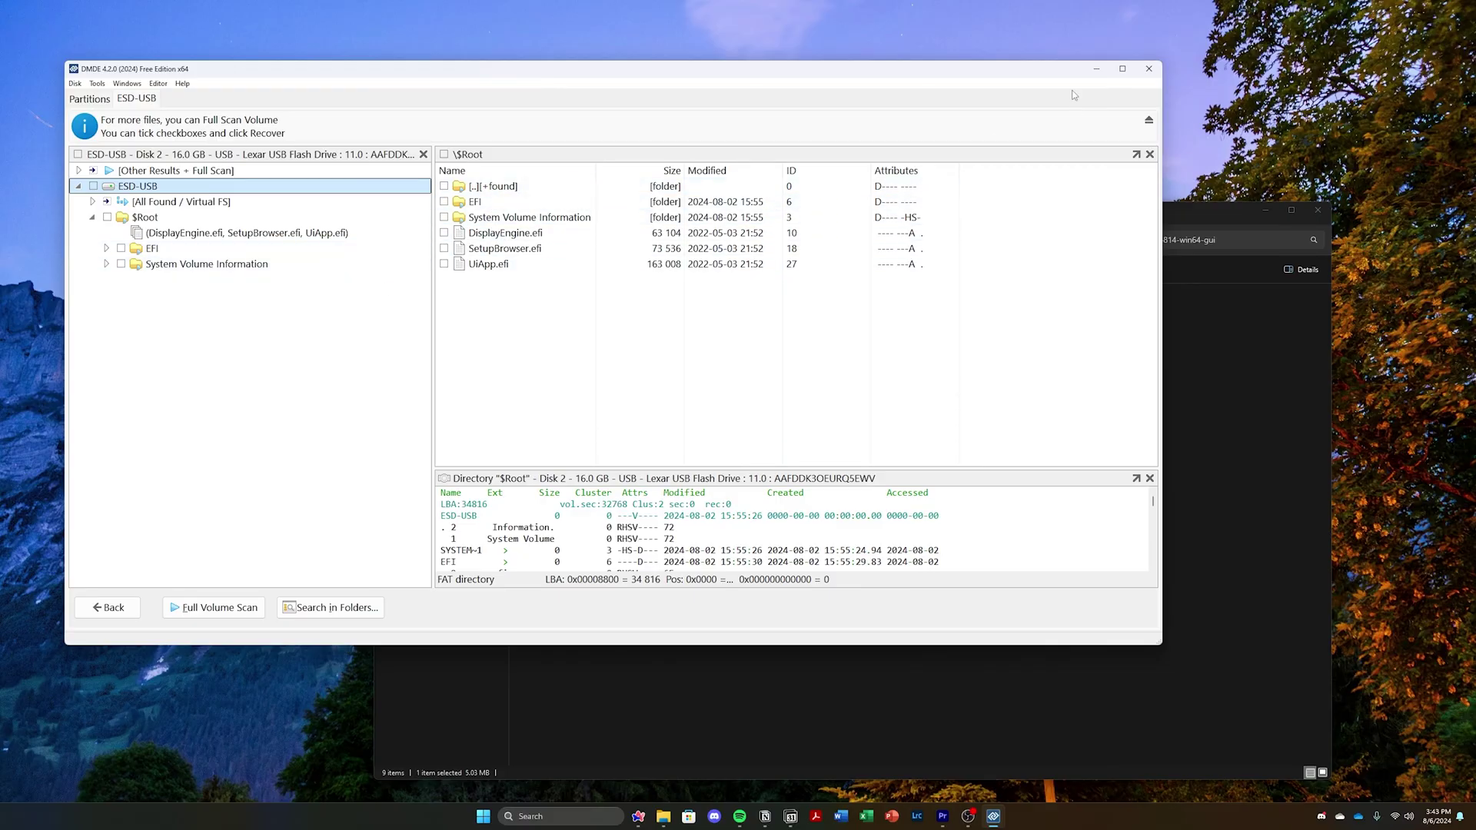
Mark all of ESD-USB and run a full scan including raw search
click(1122, 73)
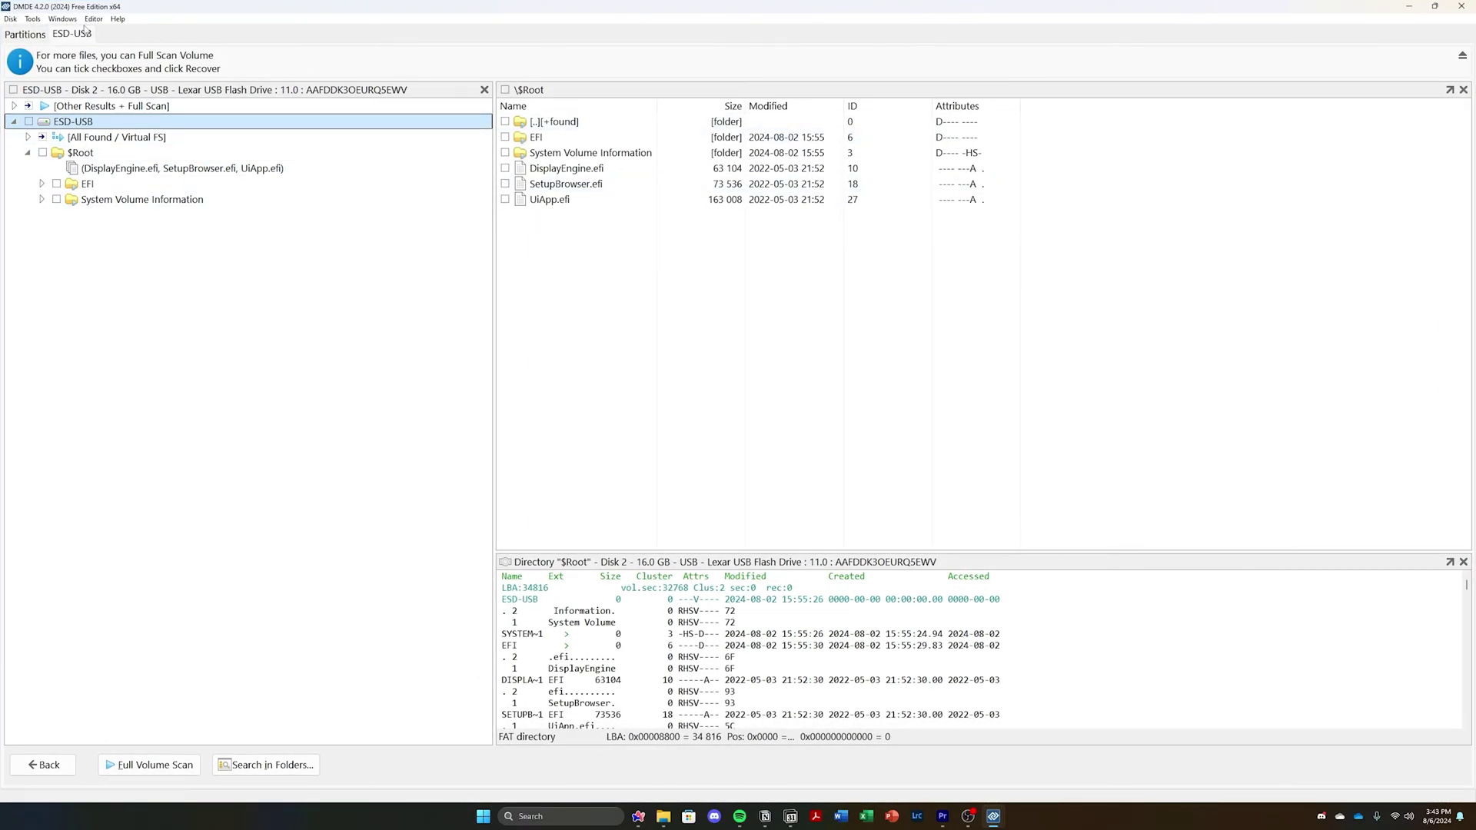
click(28, 122)
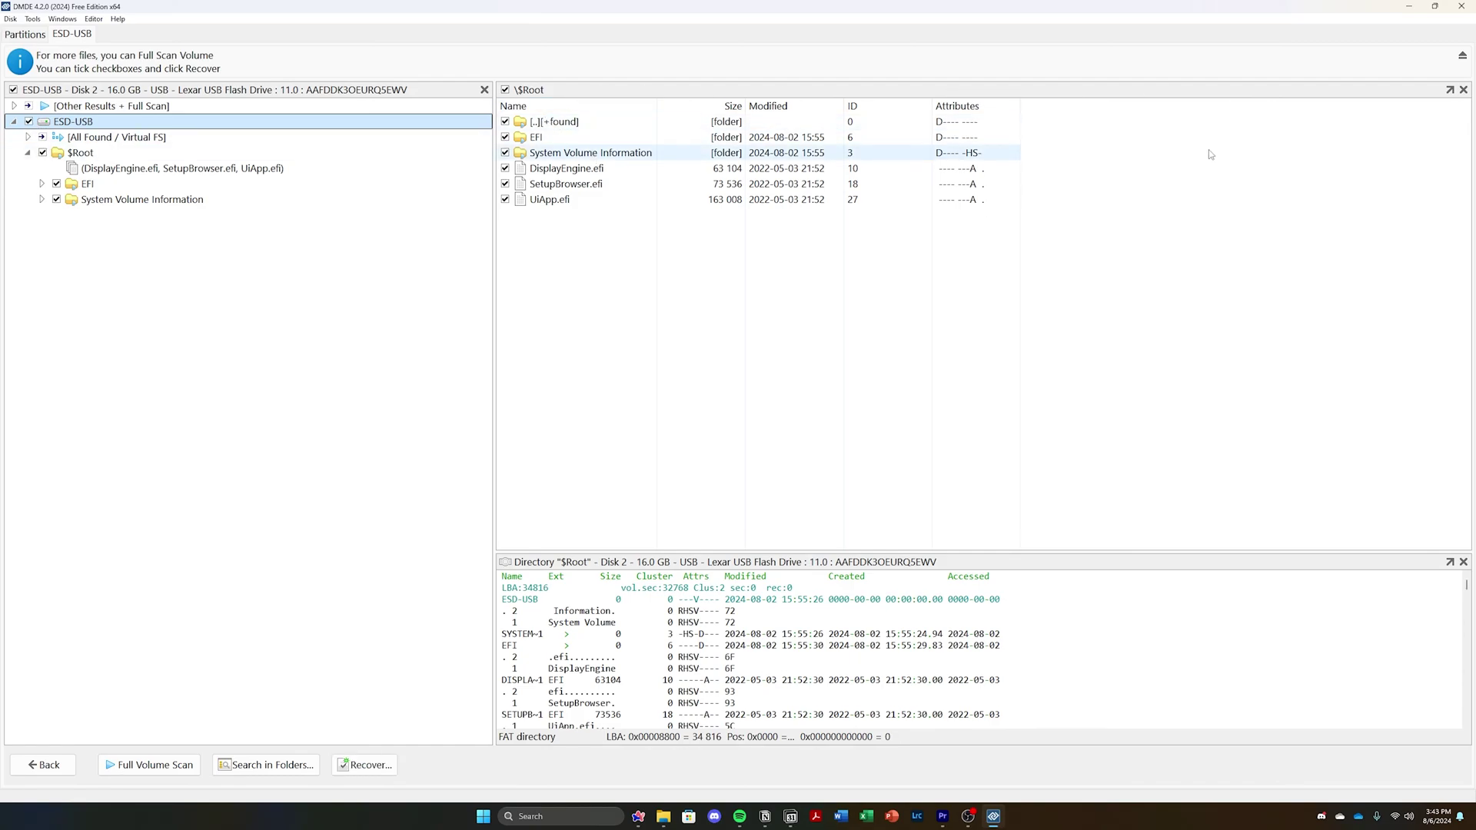
click(162, 767)
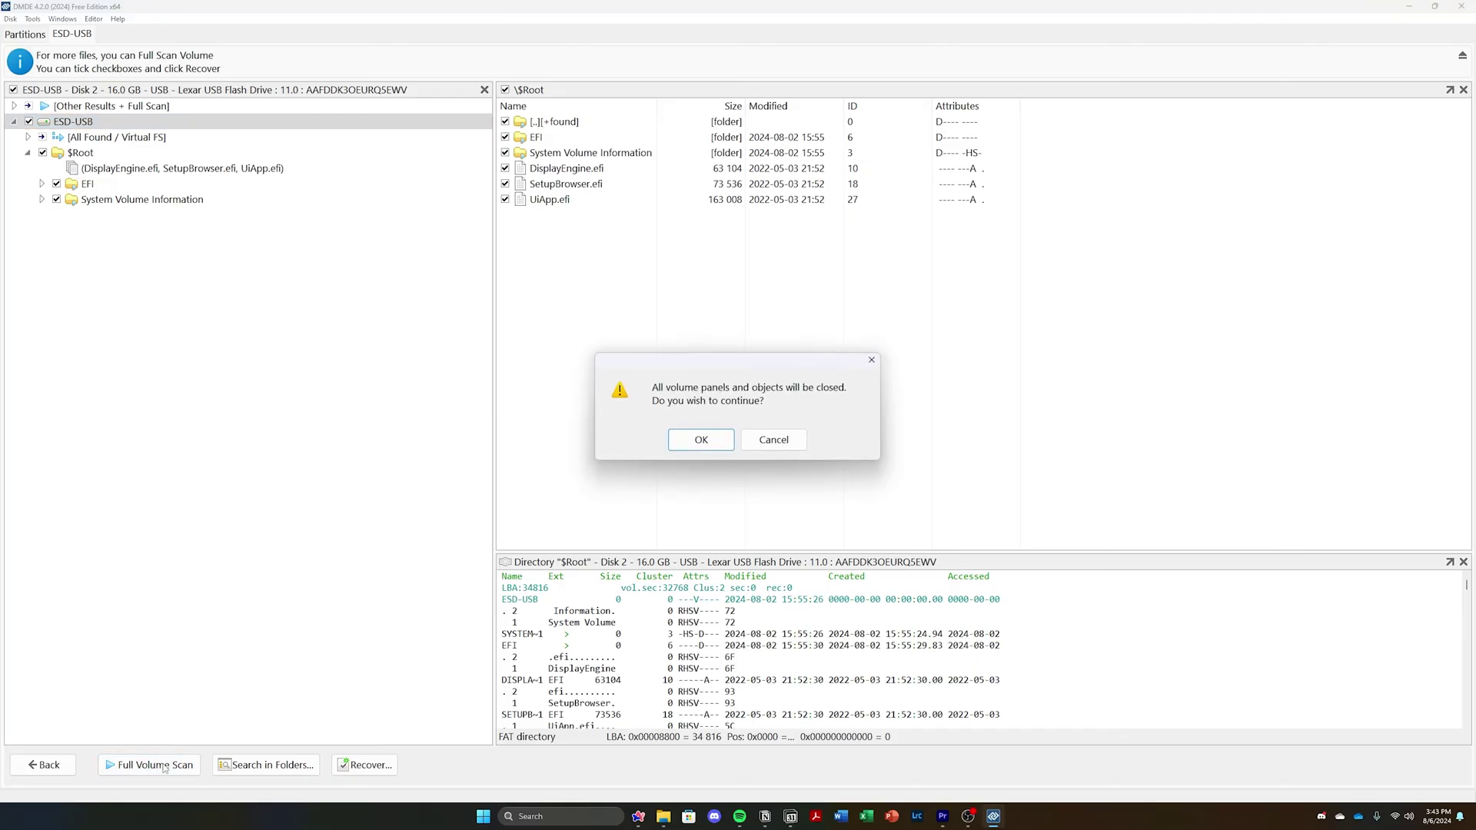
click(718, 450)
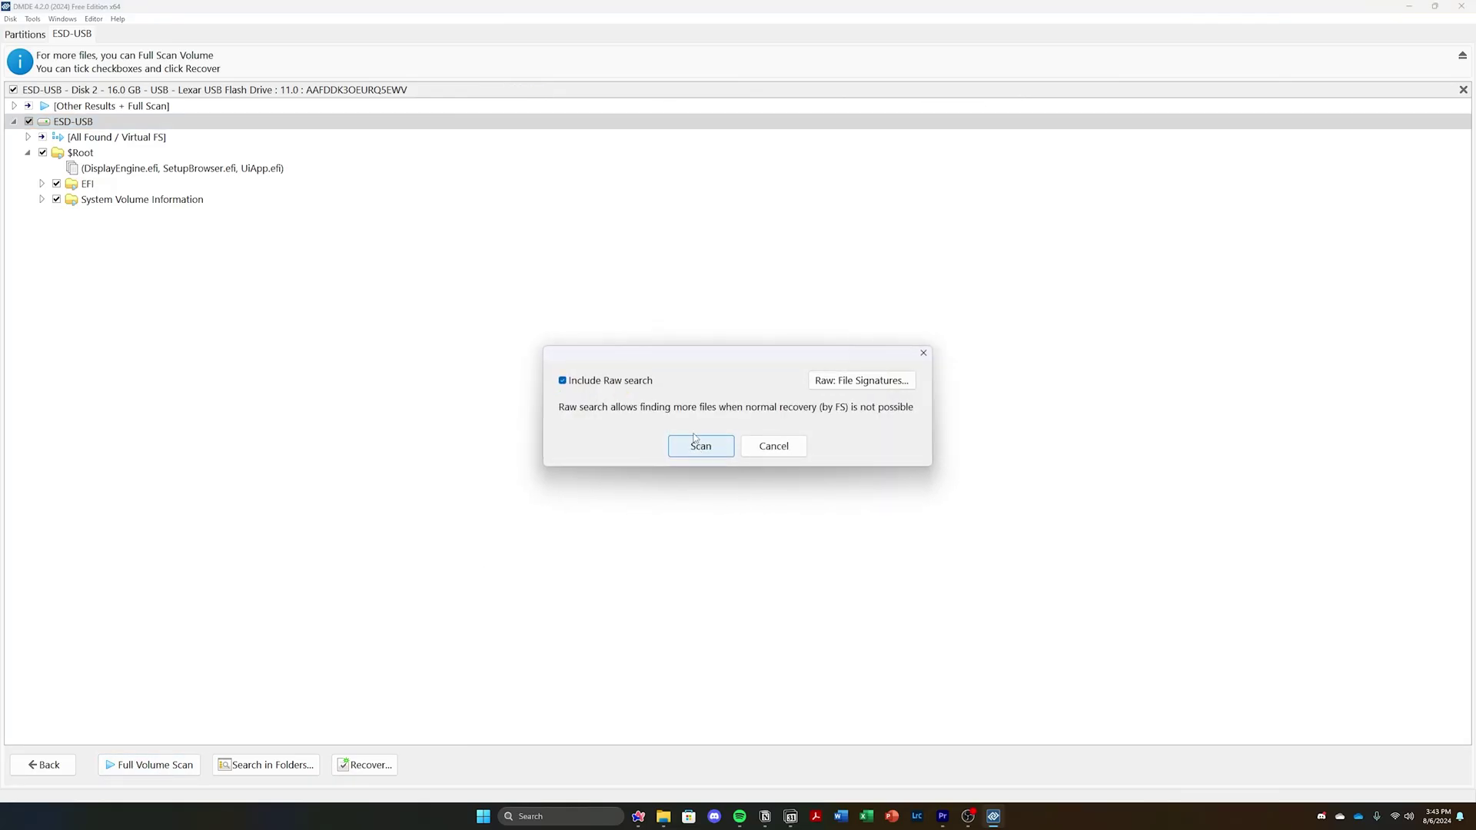
click(695, 444)
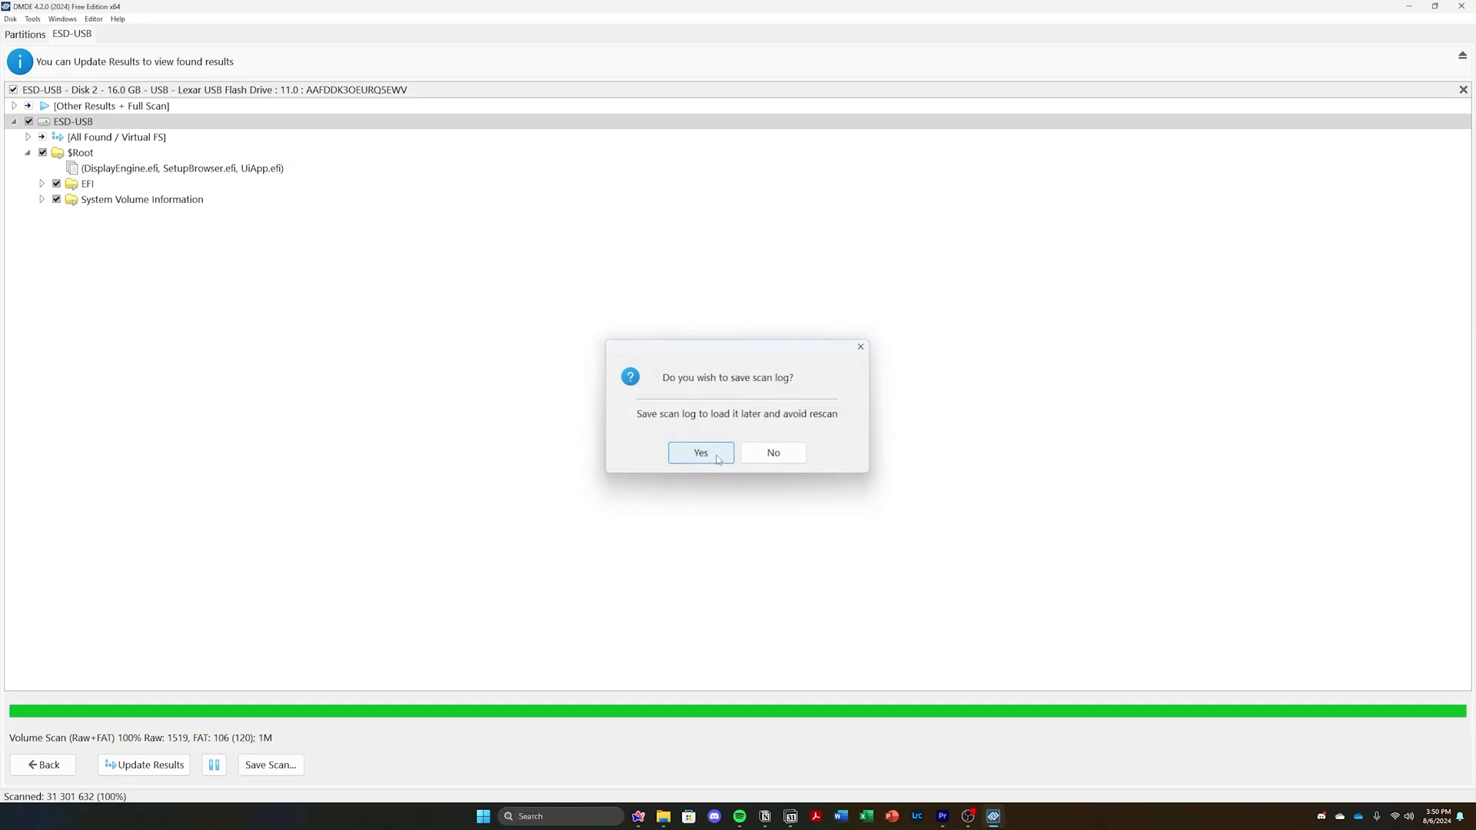
Save the scan log as fullscan.log in the Downloads folder
click(696, 453)
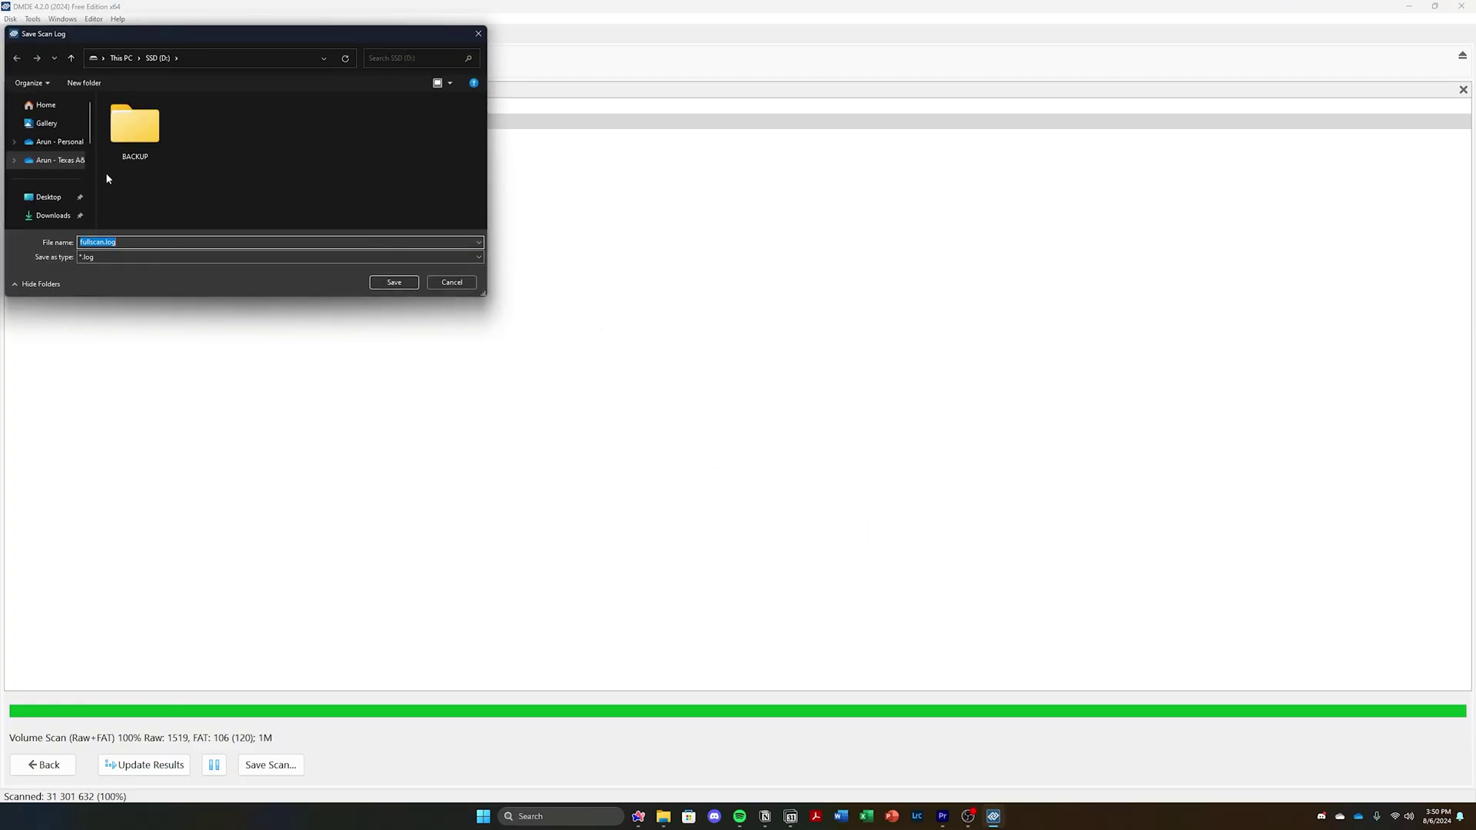
click(47, 215)
click(404, 282)
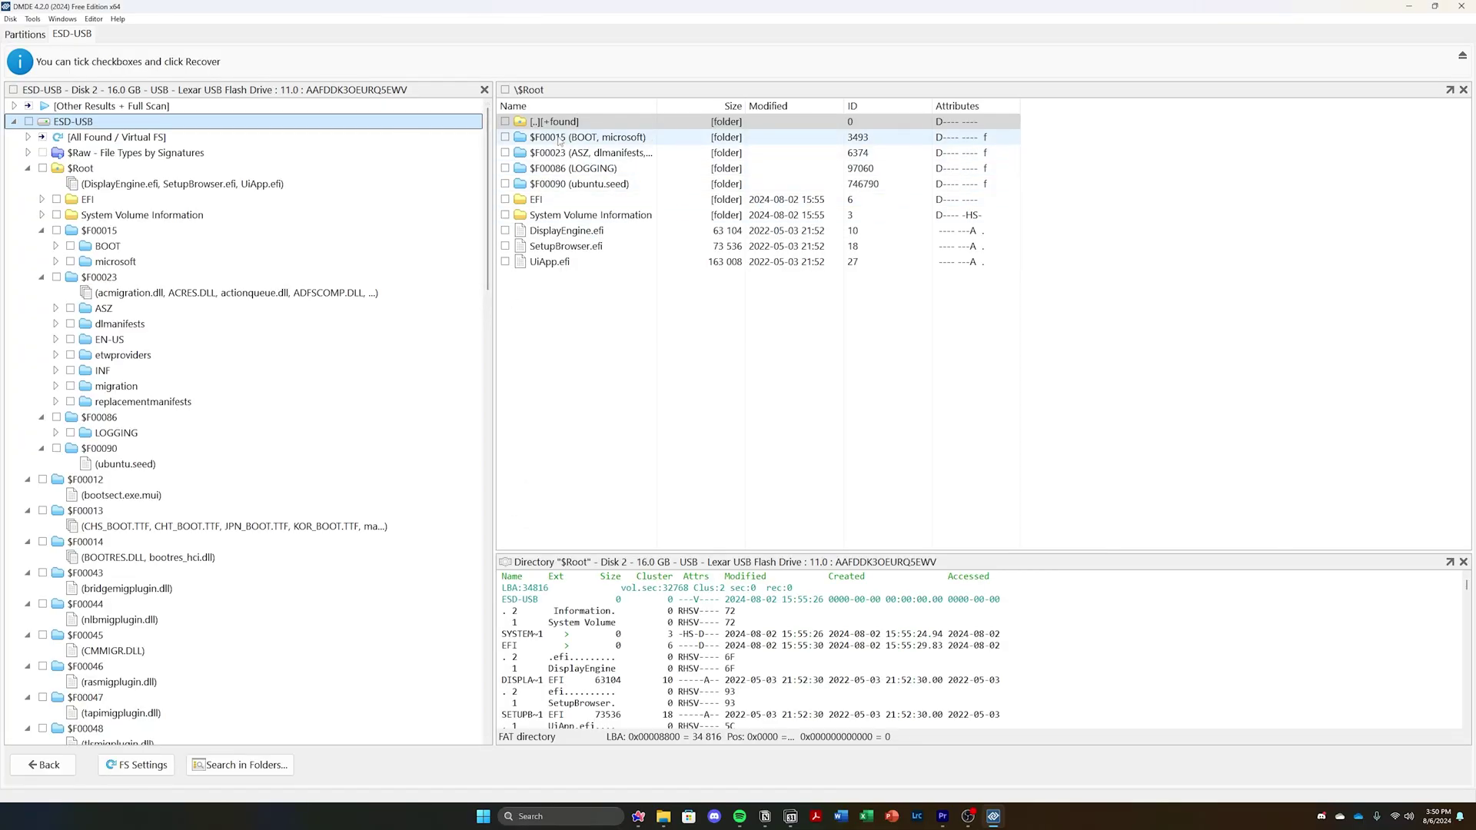
Browse the $Root folders $F00023, $F00015, BOOT and microsoft, then return to $Root
double_click(587, 156)
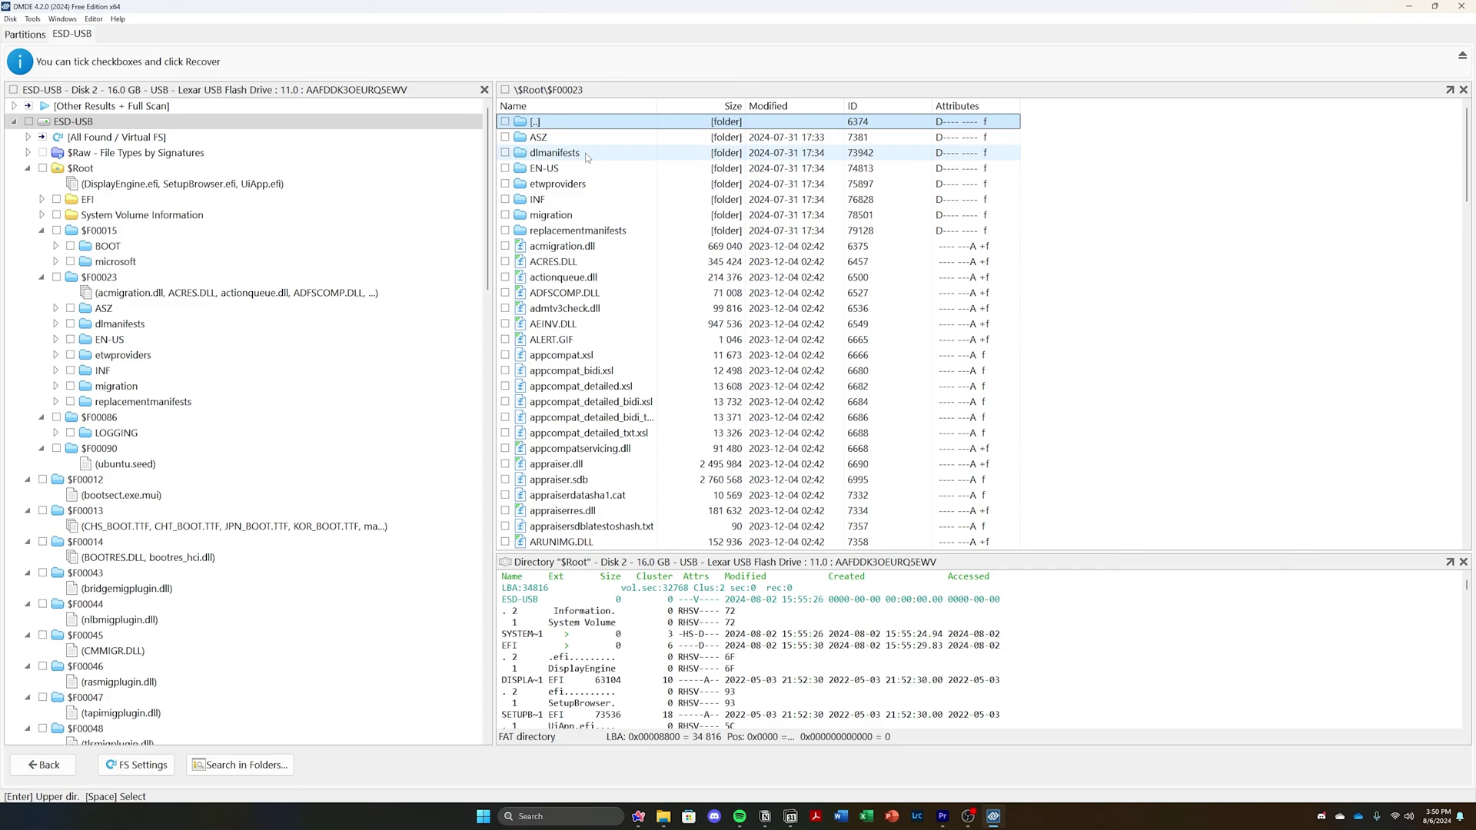
scroll(680, 233, down, 5)
scroll(676, 235, up, 5)
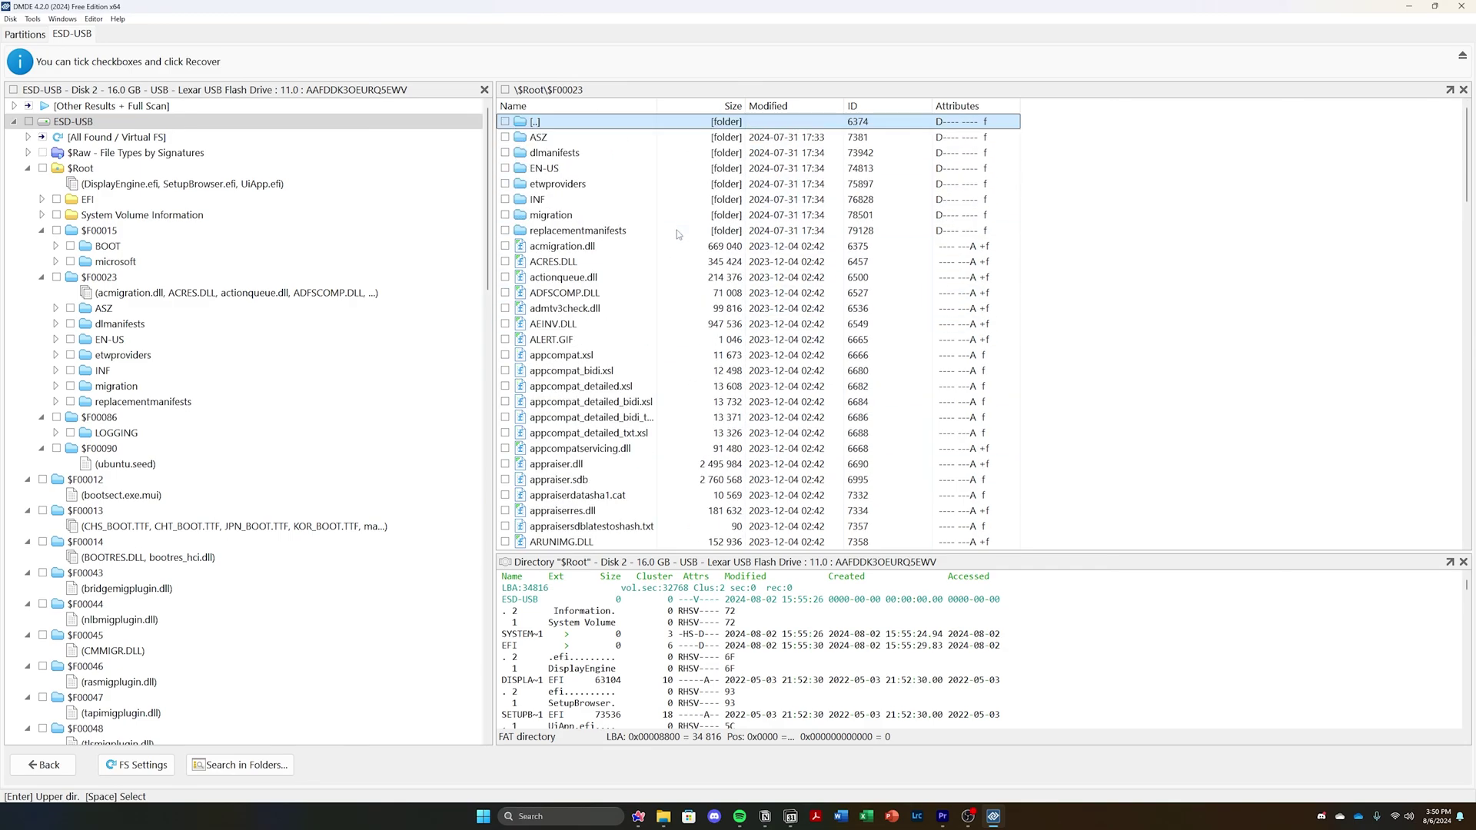
double_click(582, 125)
double_click(576, 139)
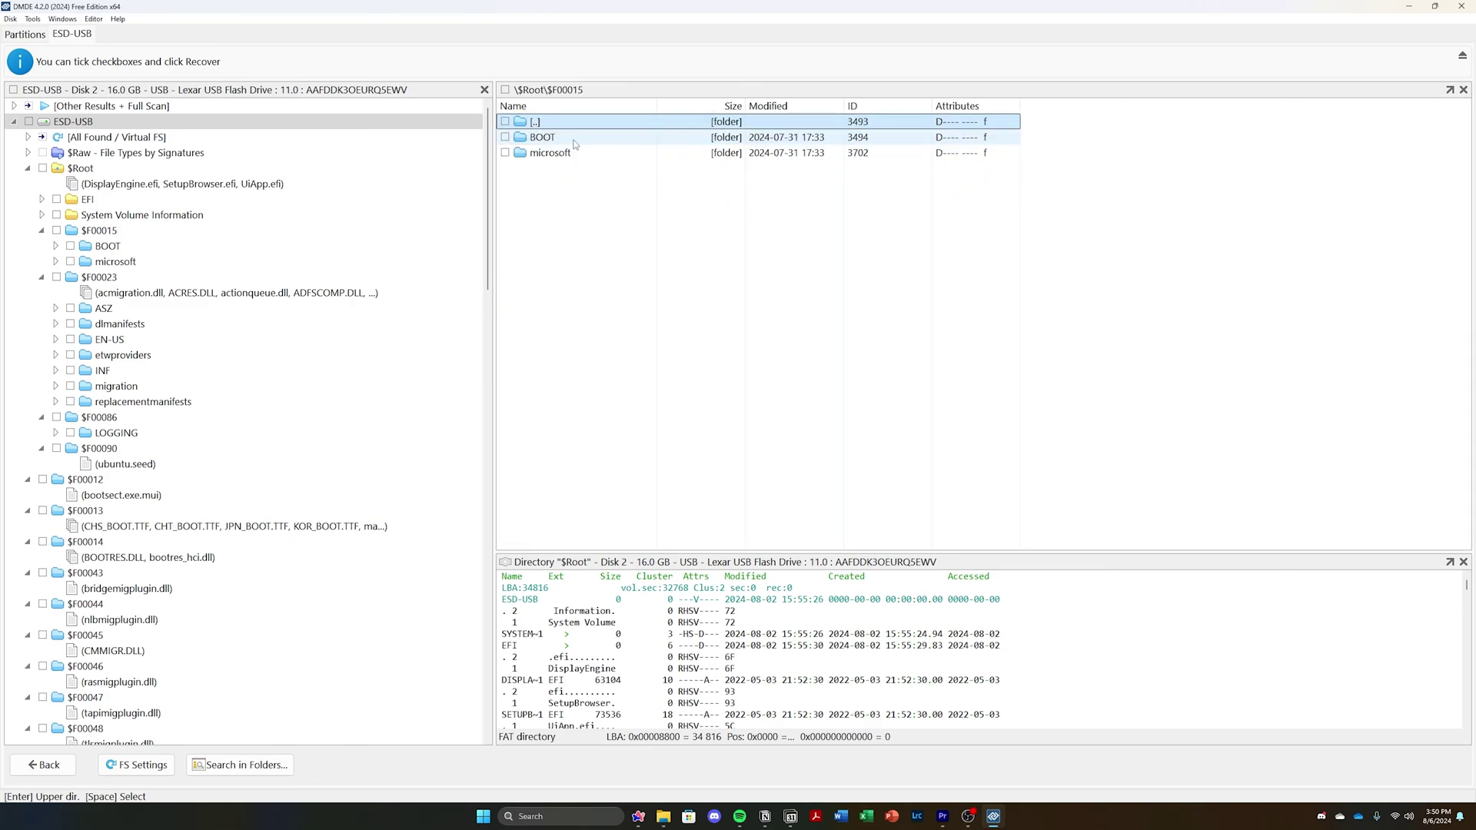
double_click(572, 138)
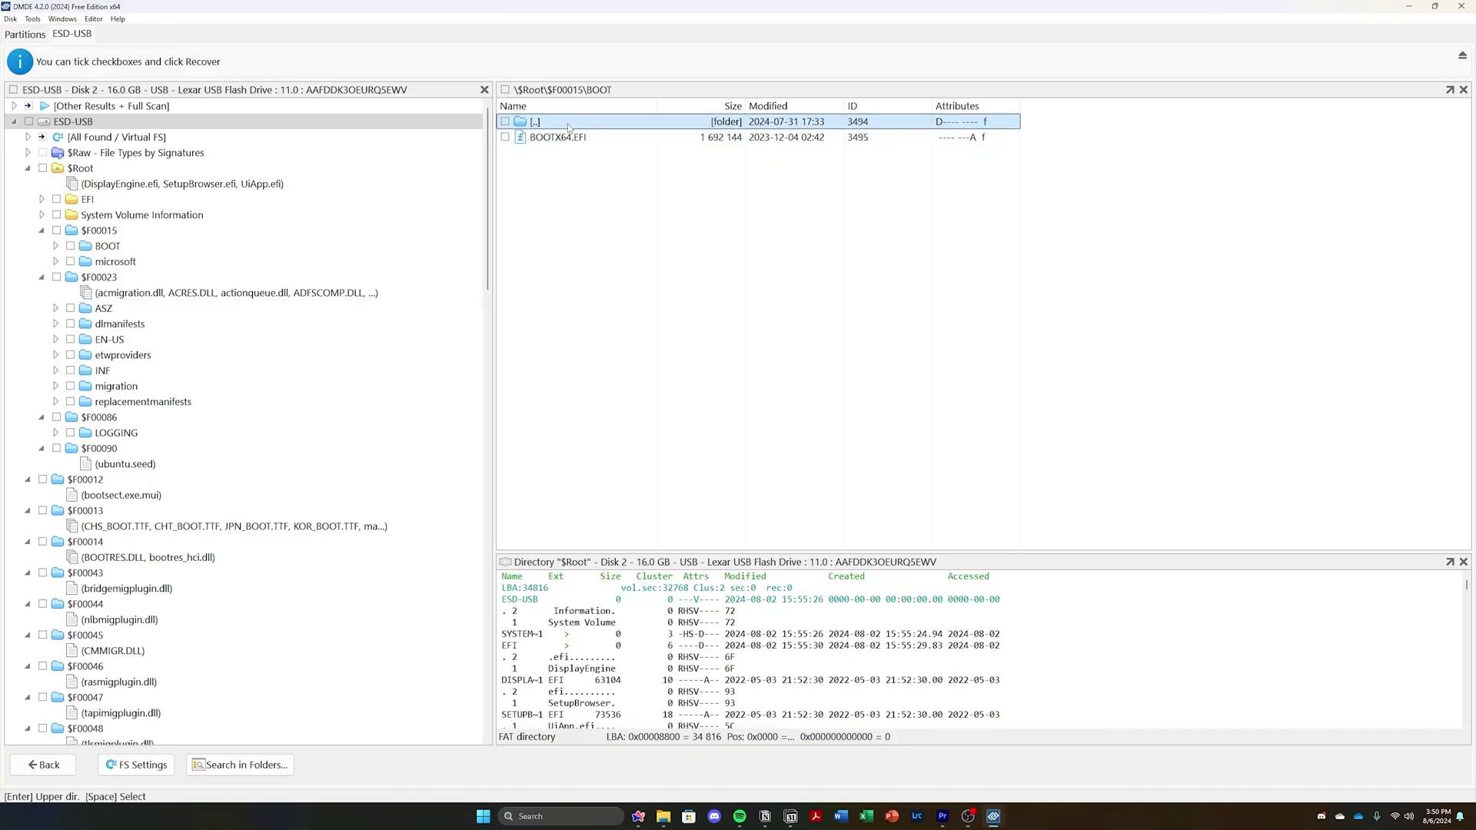
double_click(568, 123)
double_click(572, 152)
double_click(569, 139)
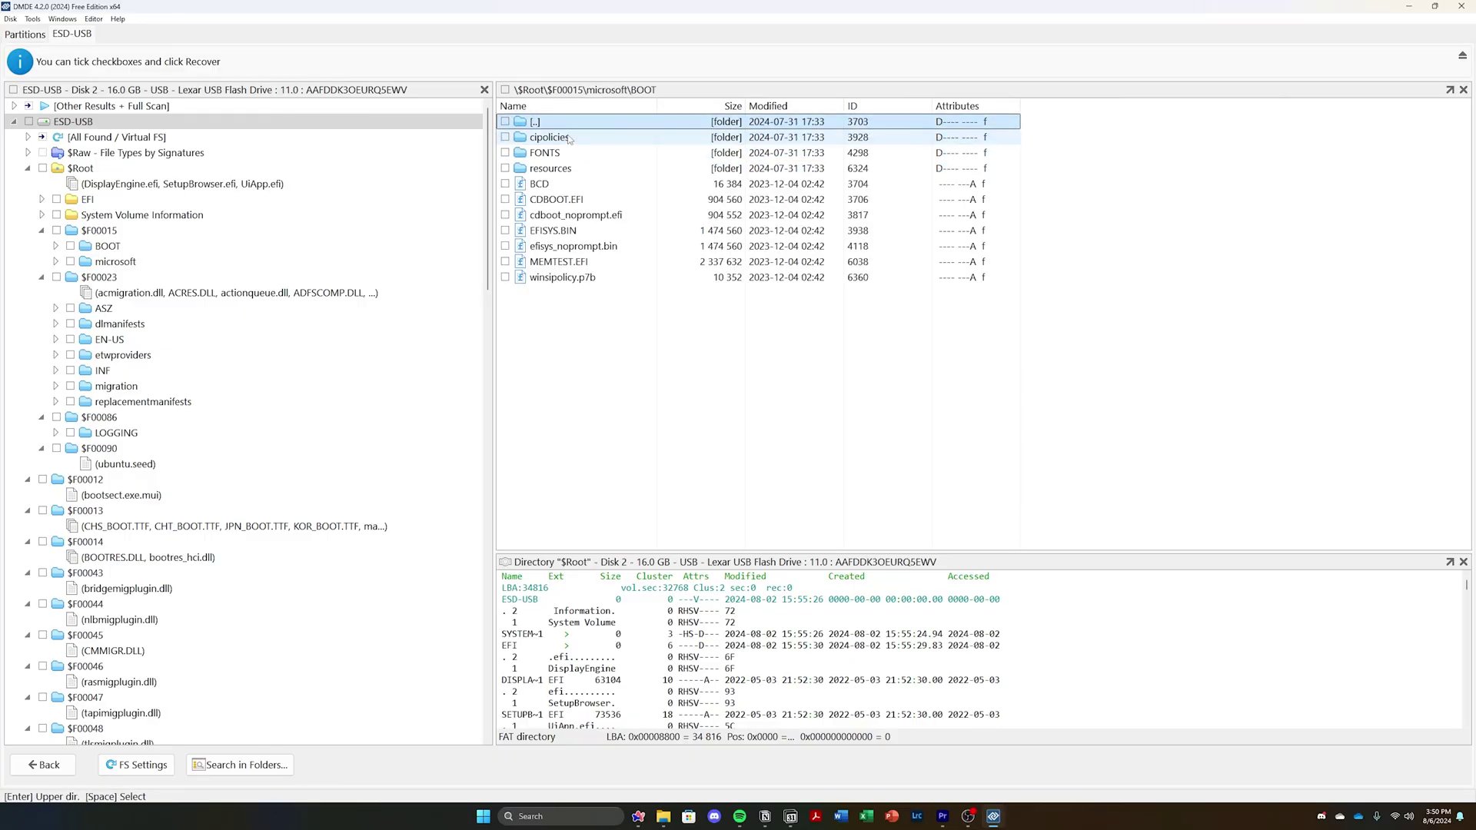
double_click(555, 122)
double_click(553, 121)
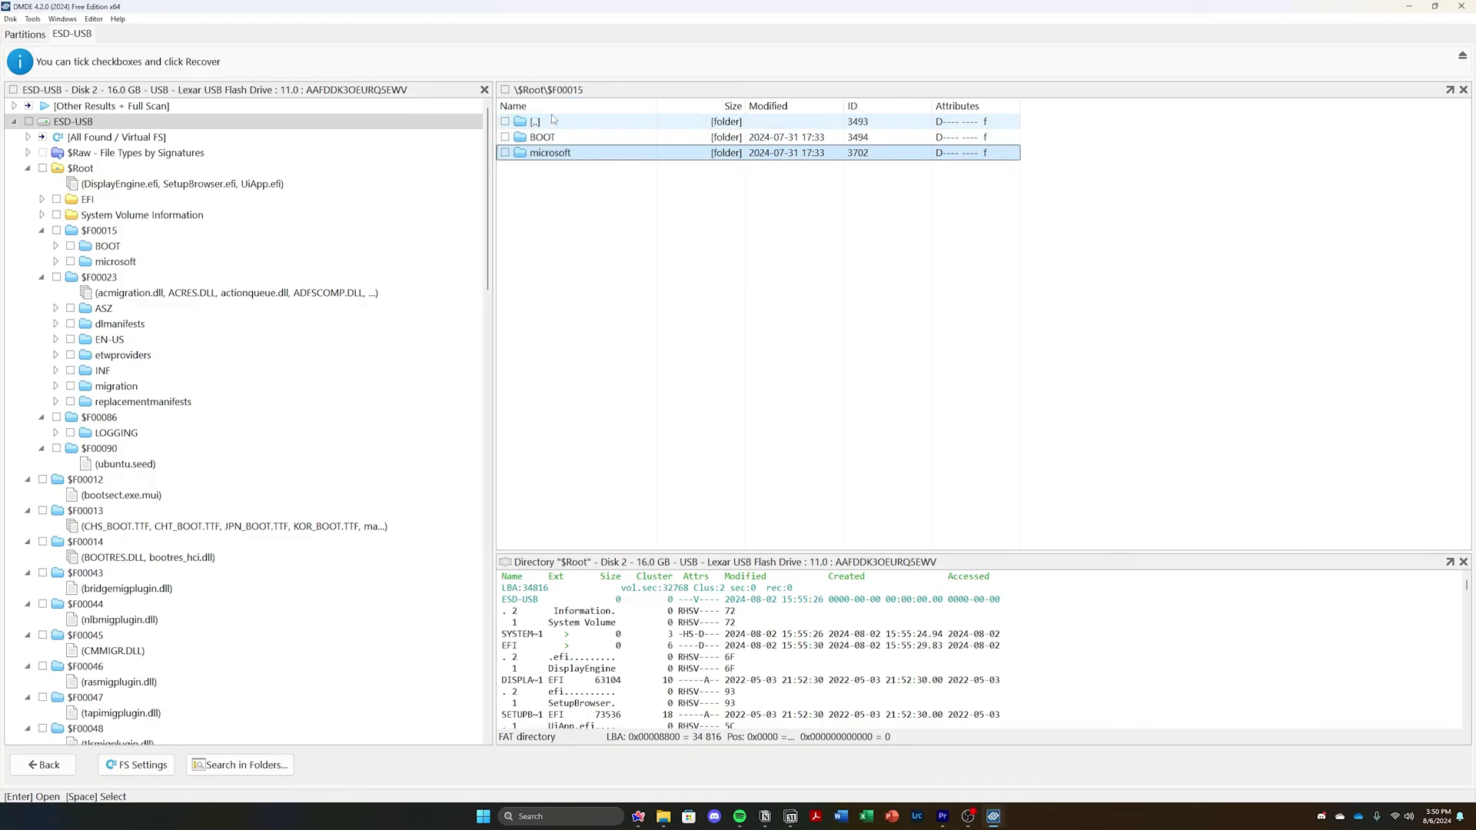
double_click(553, 121)
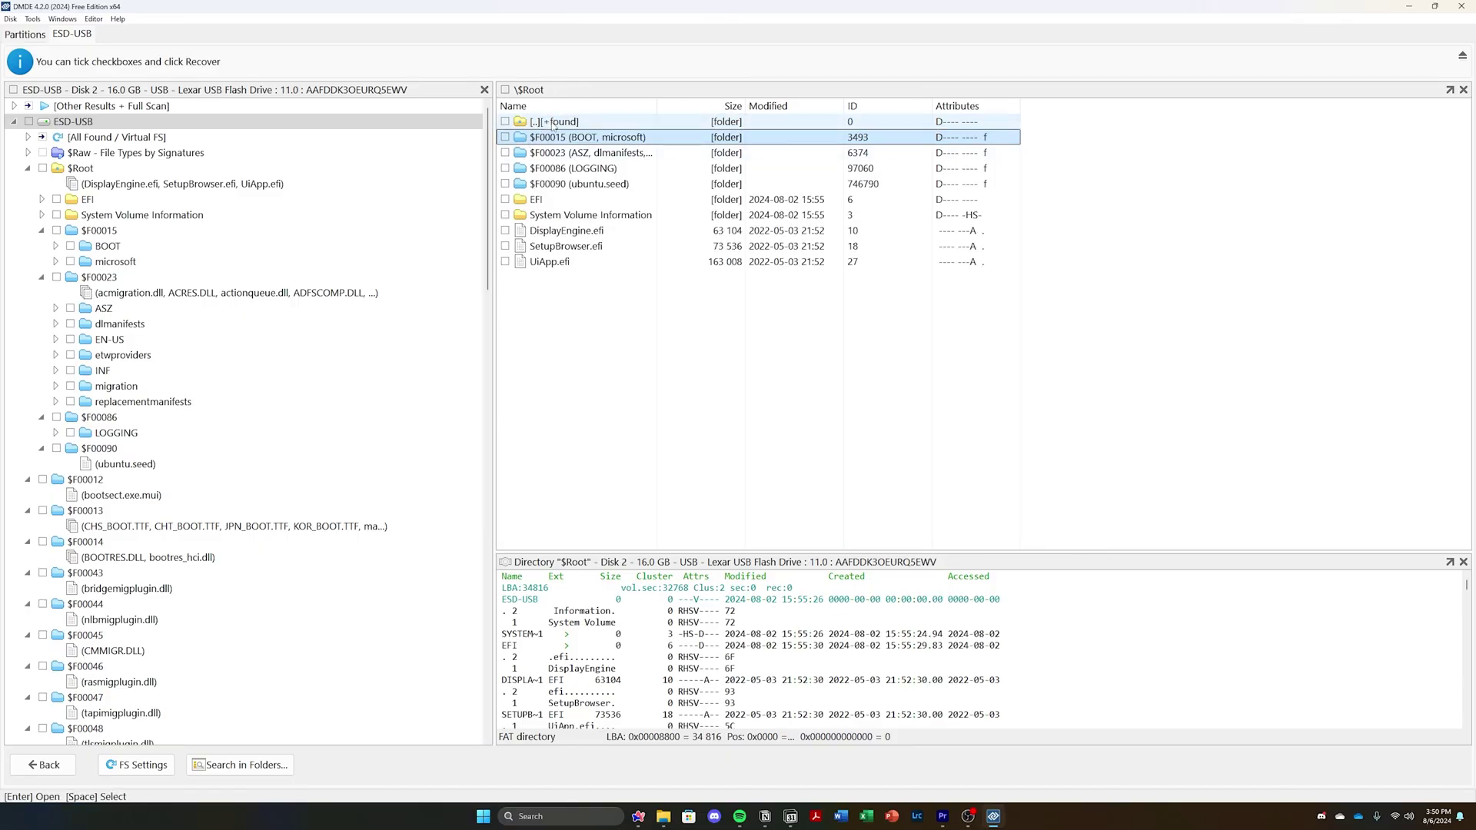
From the top of the found results, open $Raw\Media\mp4-mov to list the signature-found videos
double_click(553, 121)
scroll(582, 271, down, 10)
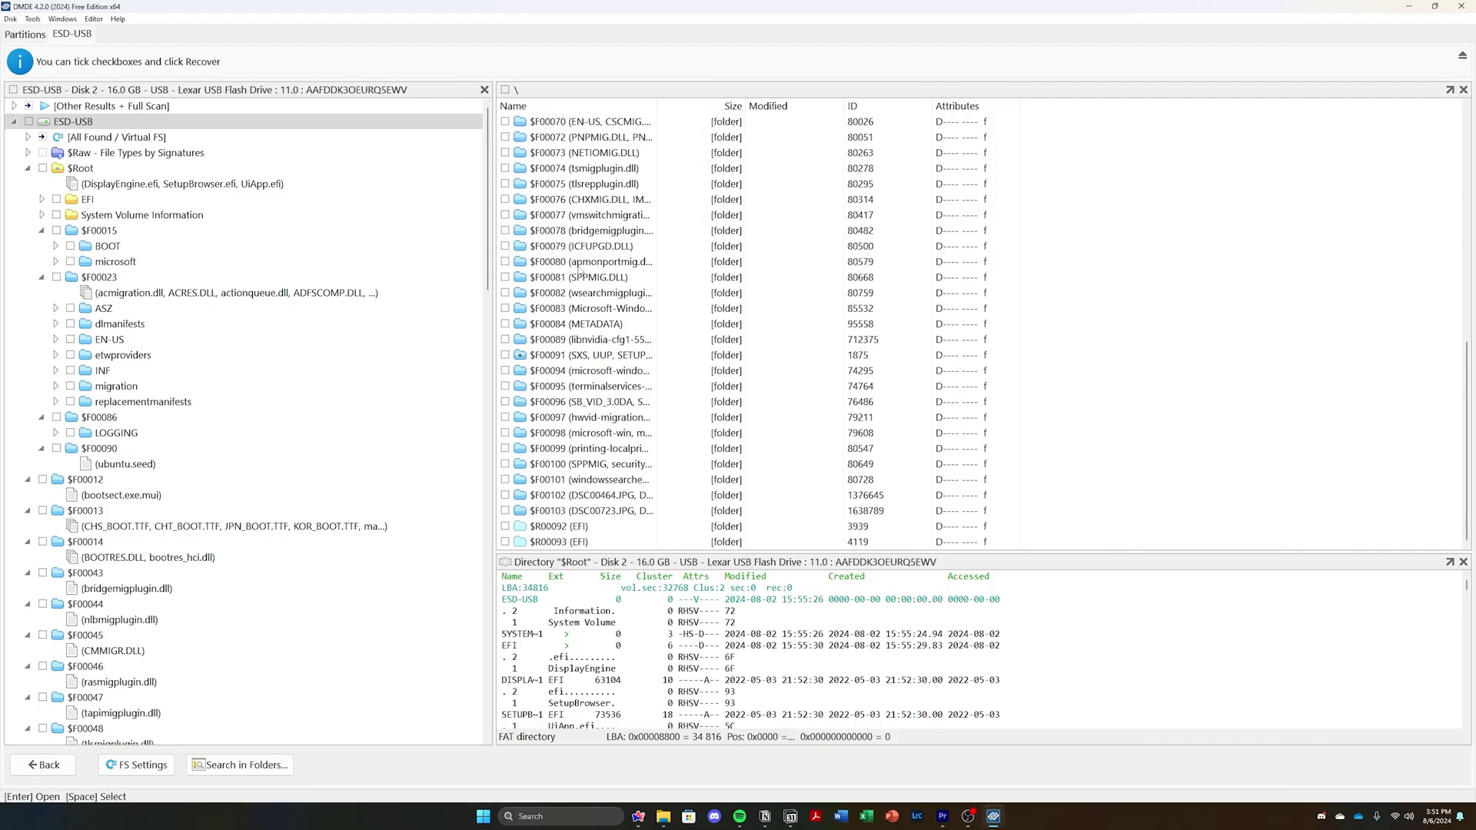
scroll(581, 270, up, 10)
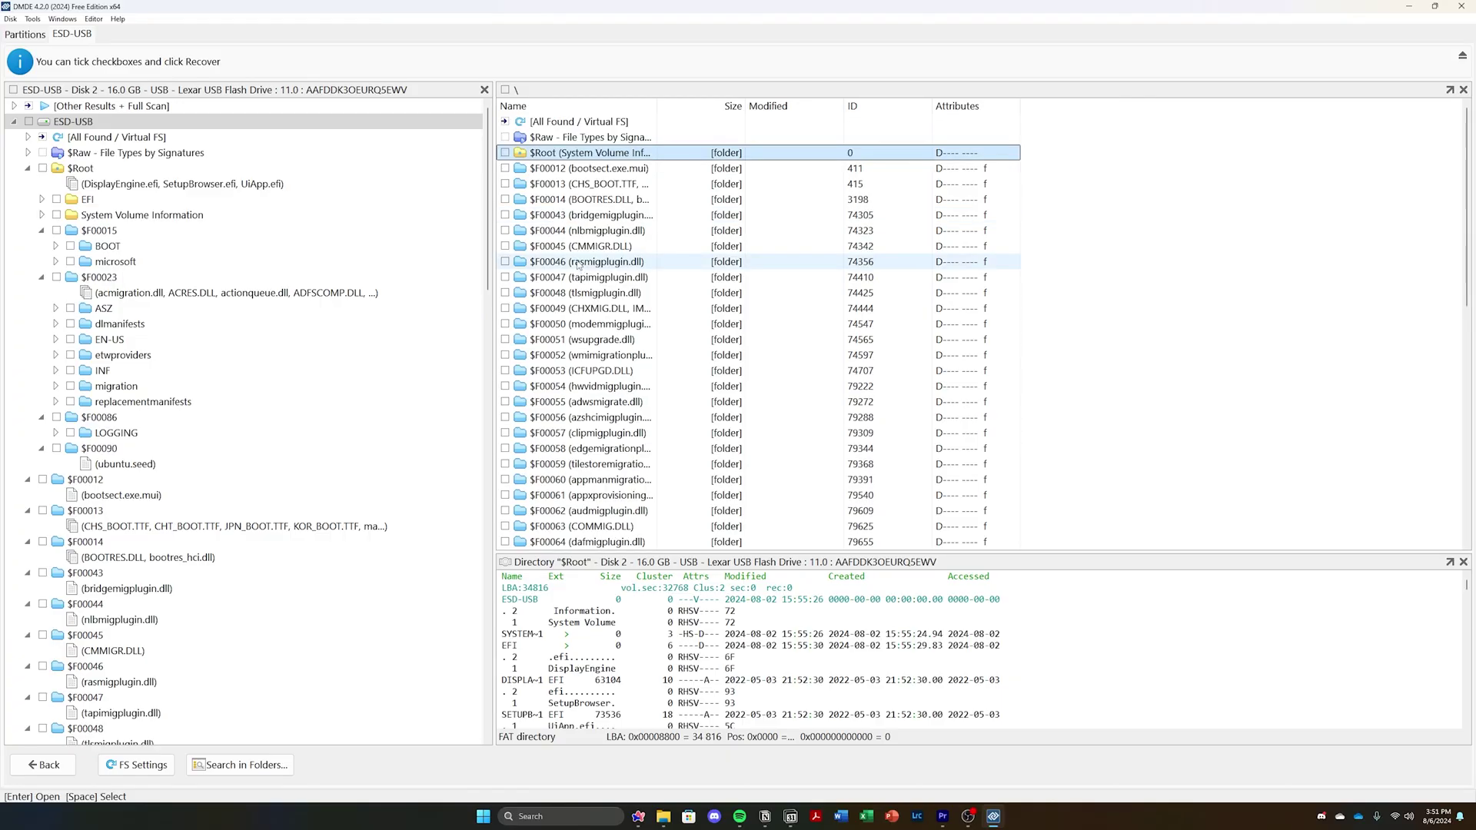
double_click(553, 137)
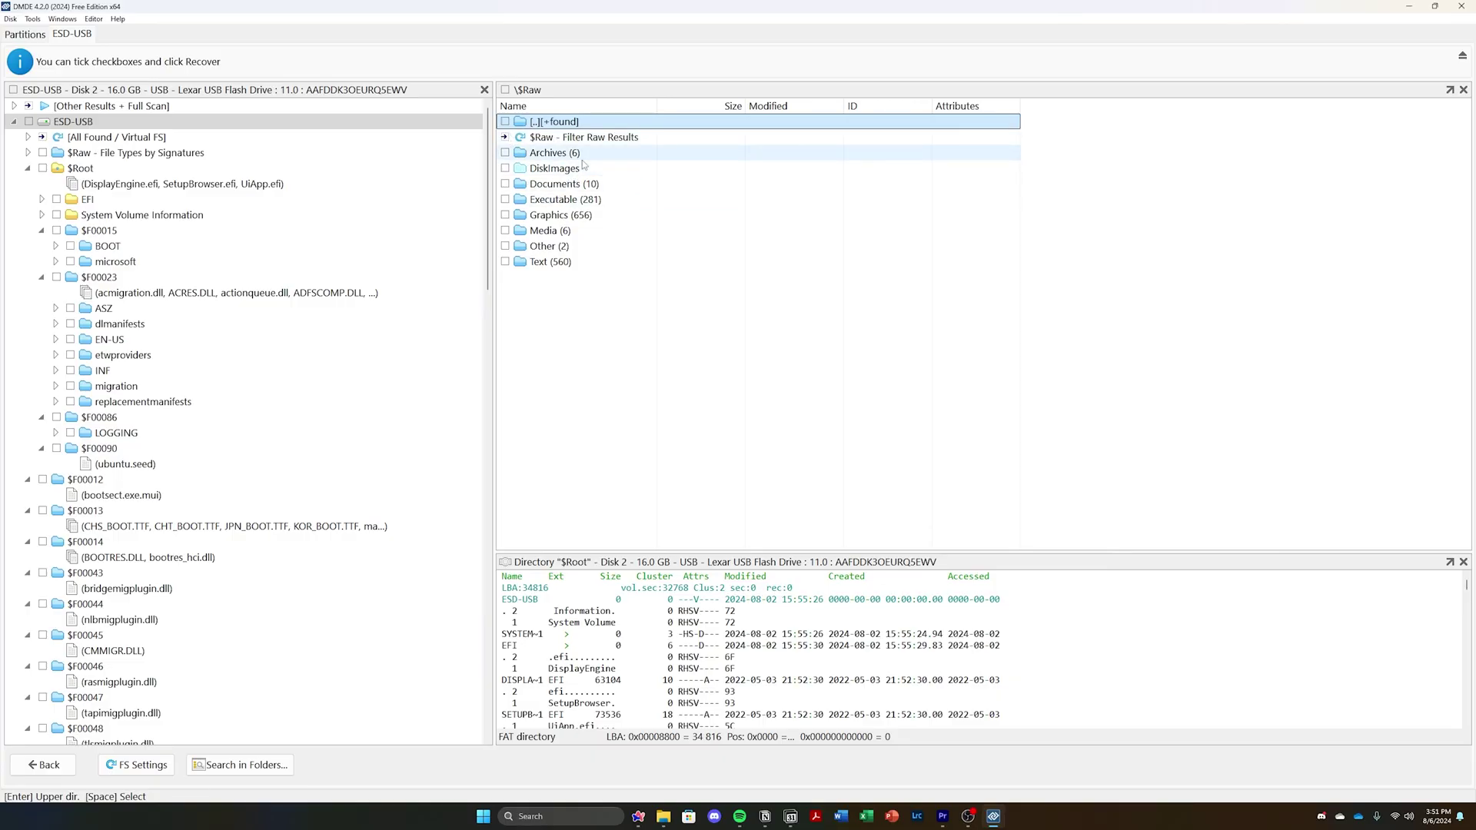
double_click(571, 232)
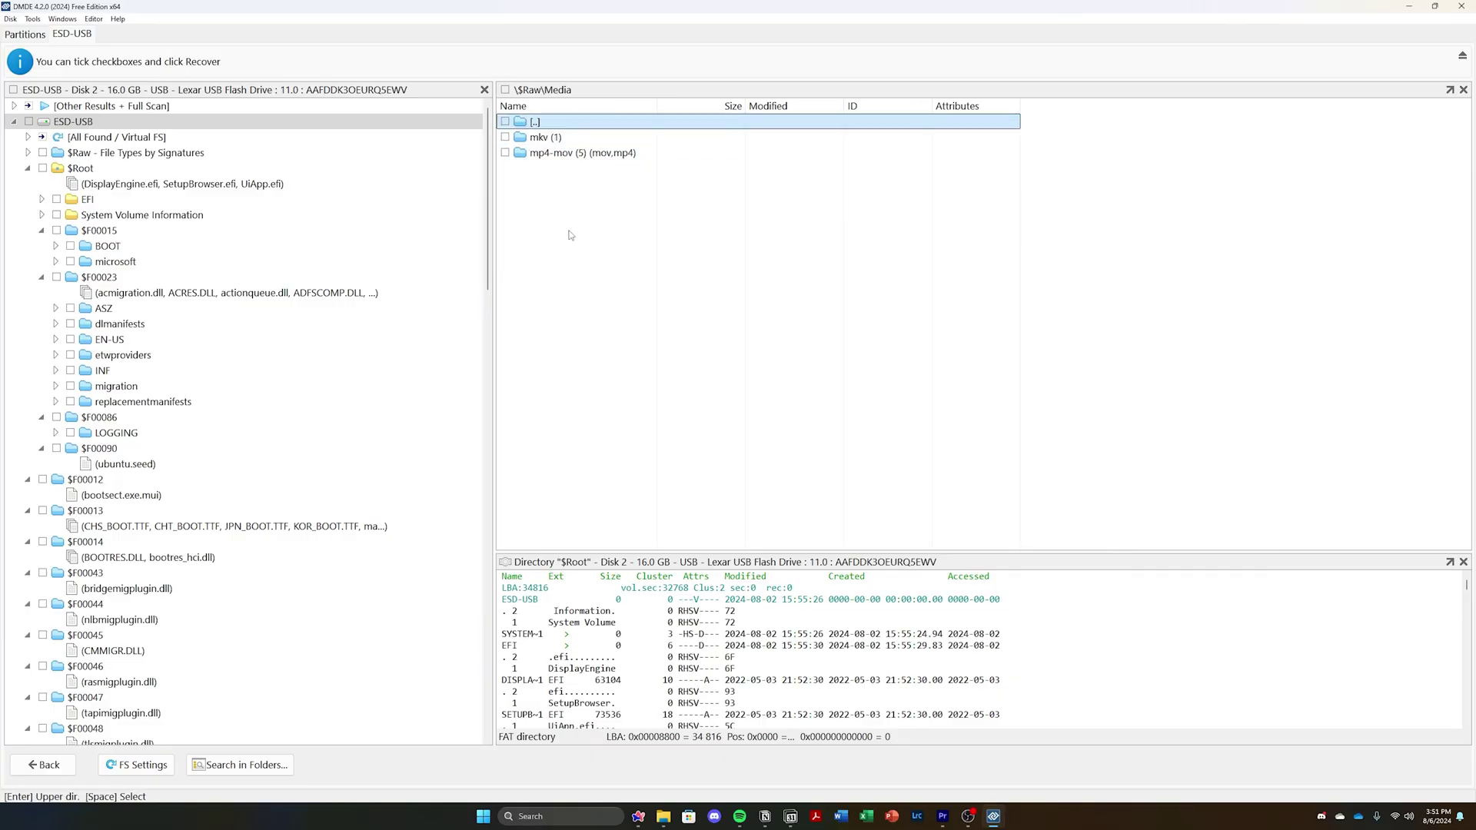
double_click(571, 153)
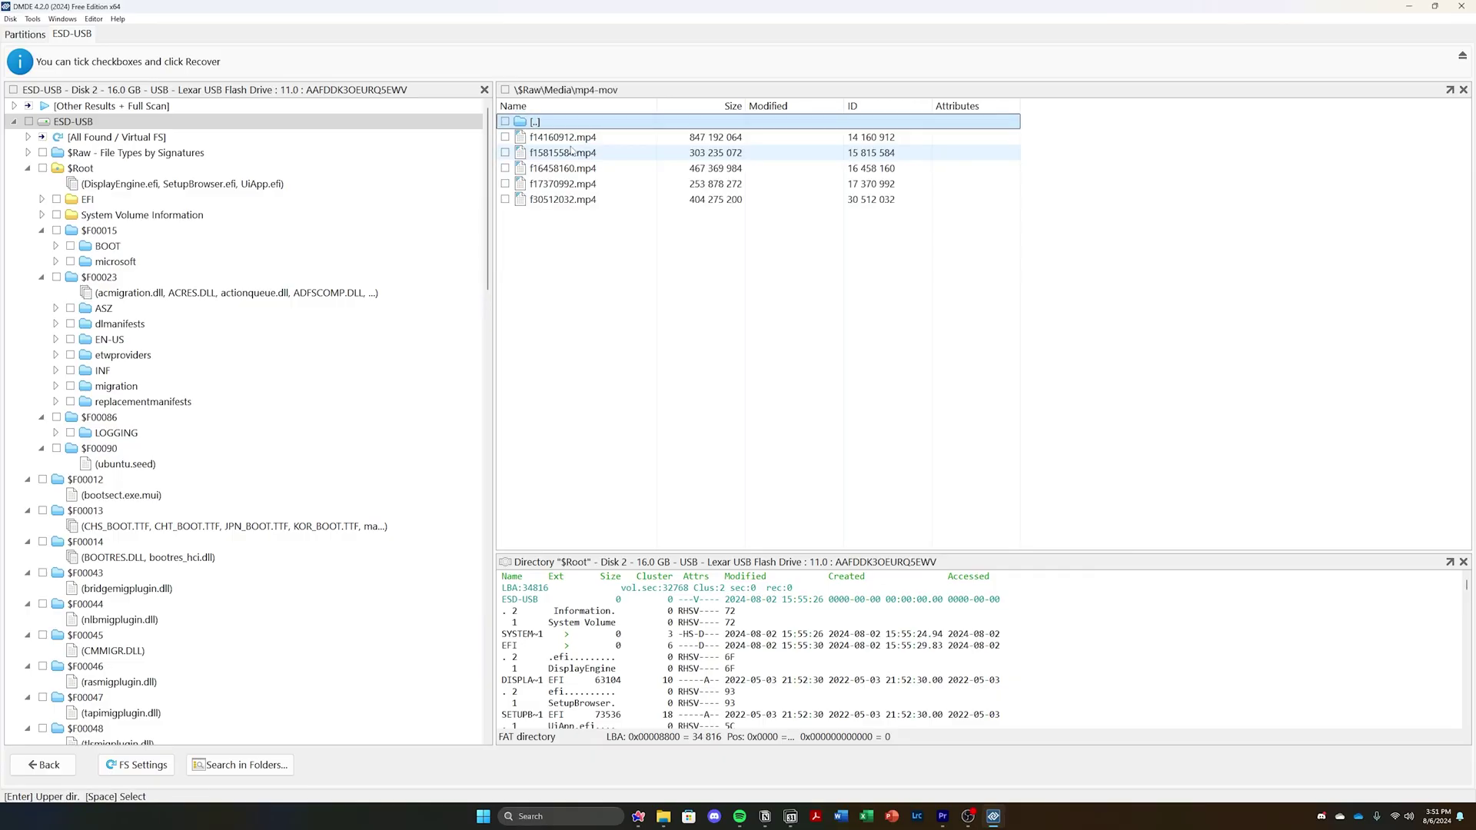
Mark all five mp4 files in mp4-mov, from f14160912.mp4 to f30512032.mp4, after checking the mkv folder
click(506, 138)
click(506, 153)
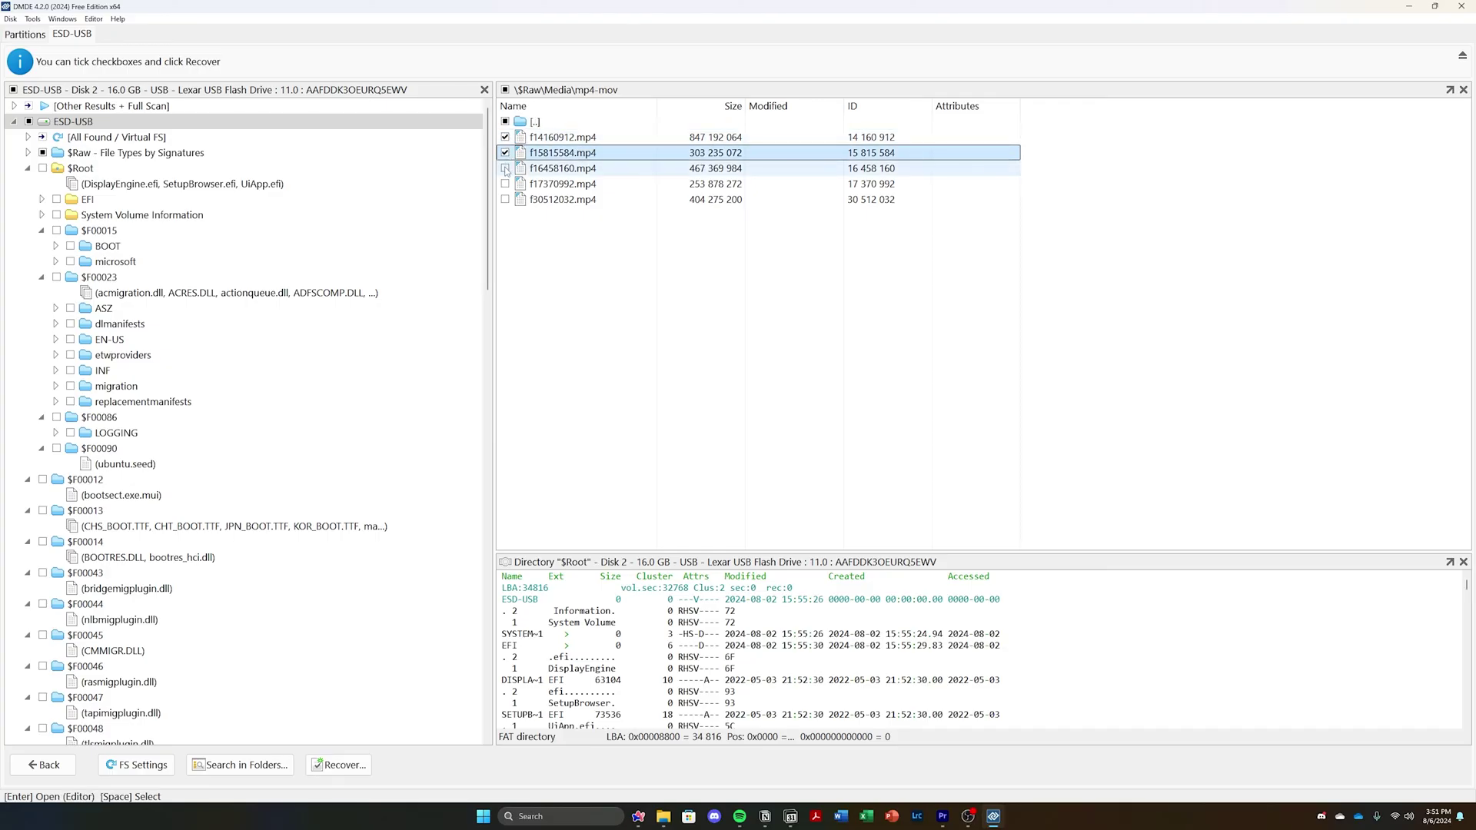
double_click(535, 122)
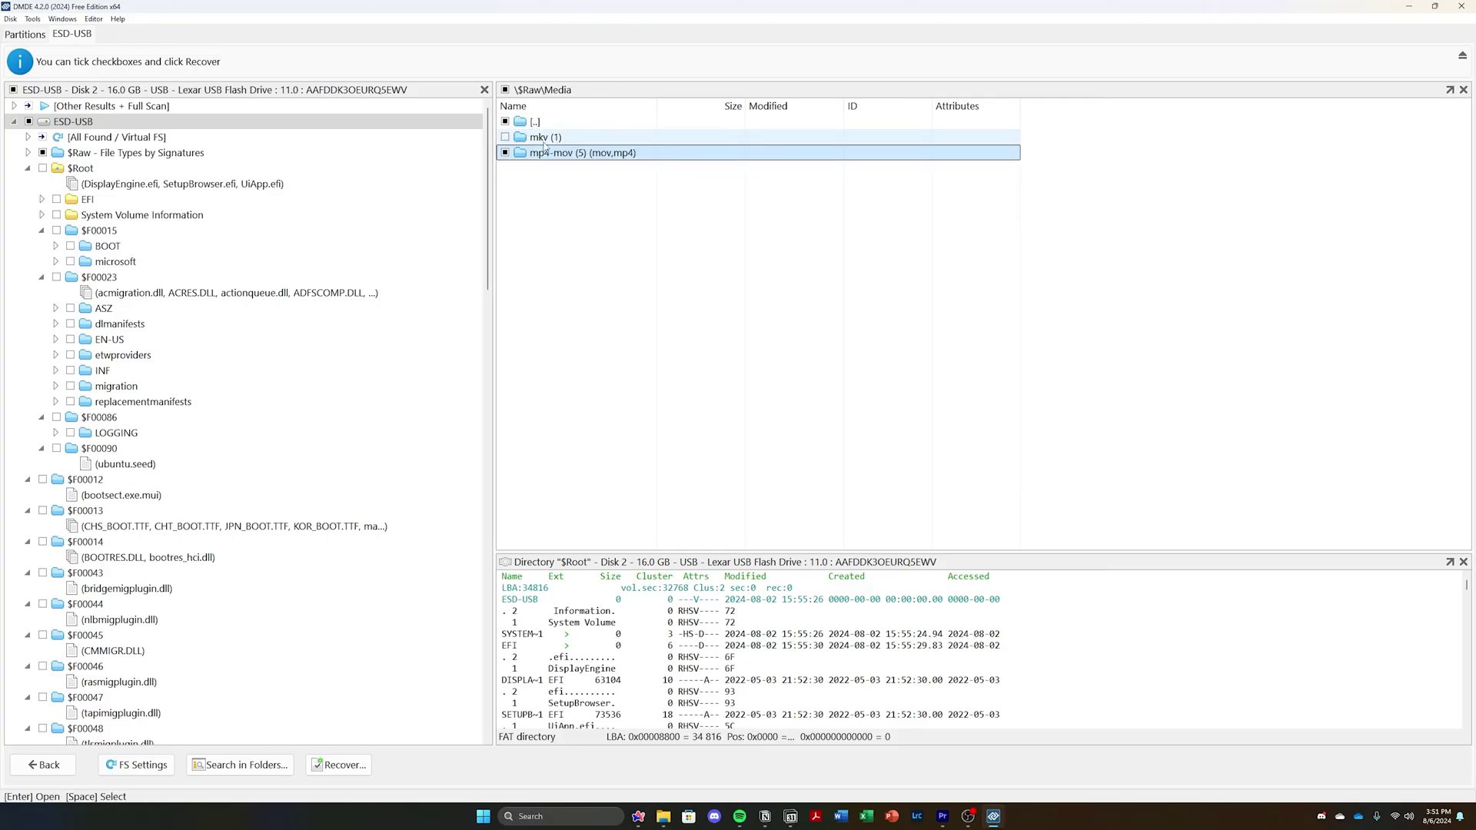
double_click(546, 140)
double_click(536, 122)
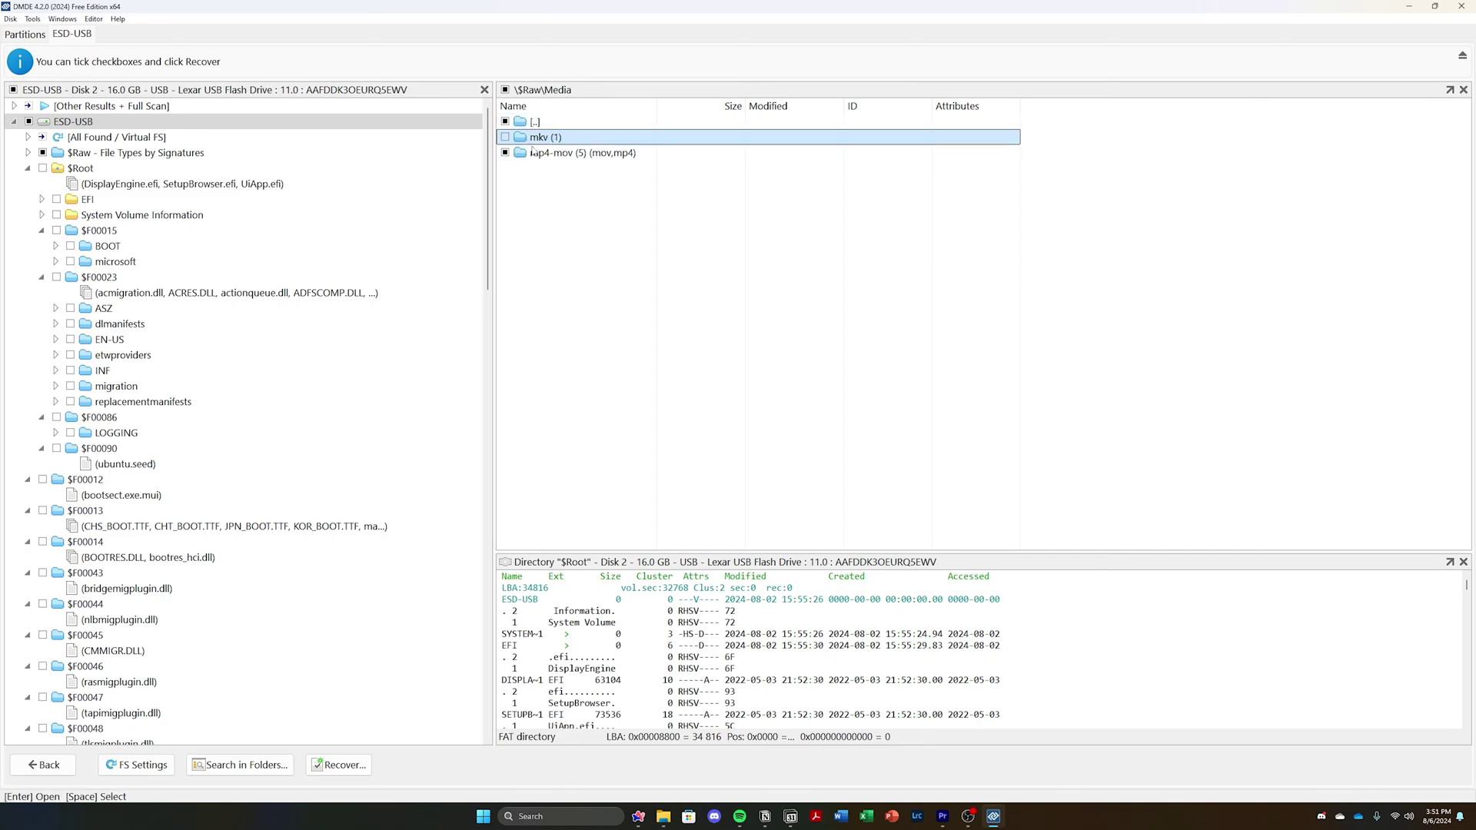
click(530, 154)
double_click(530, 153)
click(505, 153)
click(506, 169)
click(506, 183)
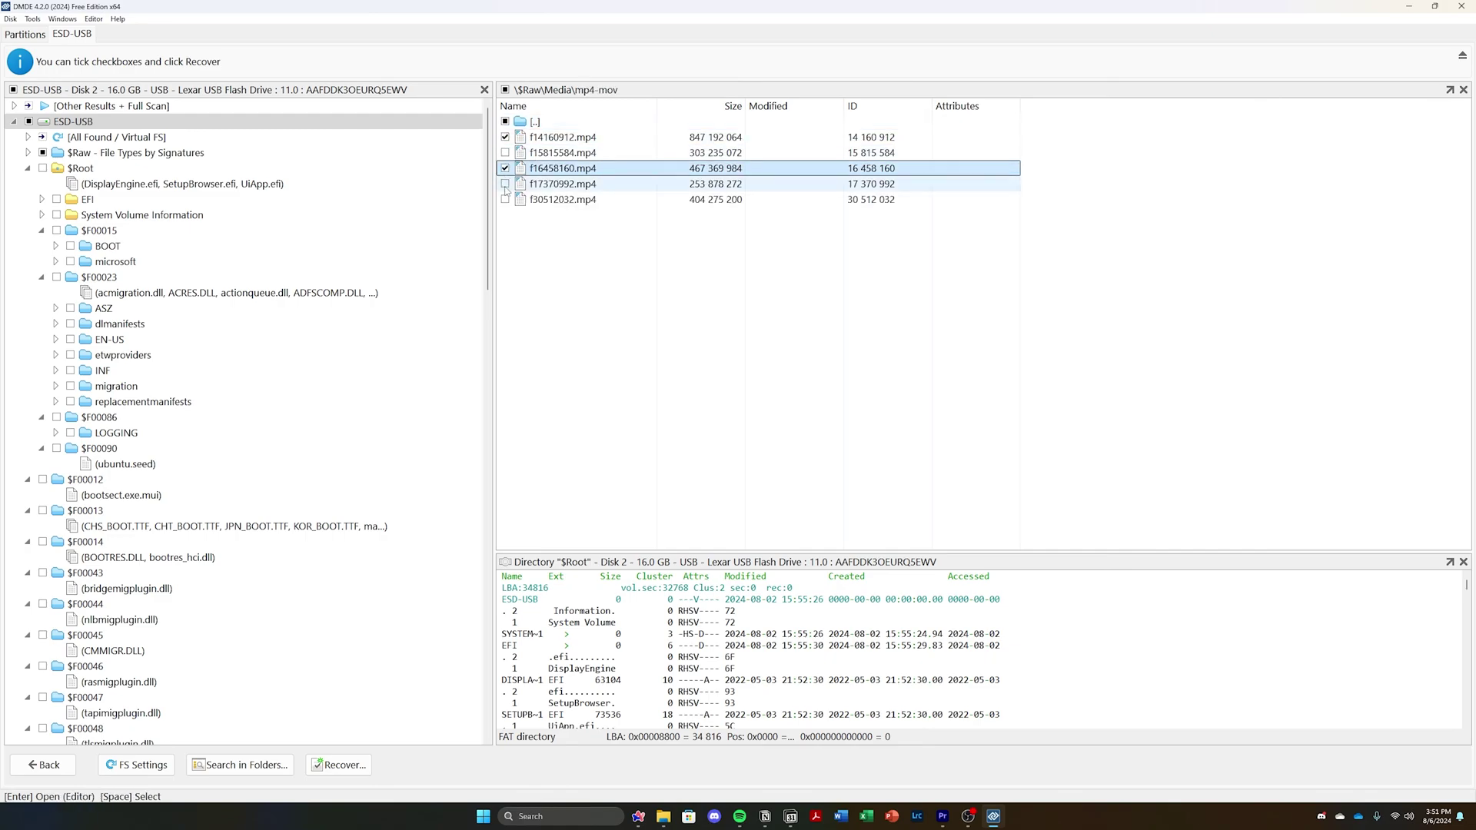
click(505, 200)
click(506, 153)
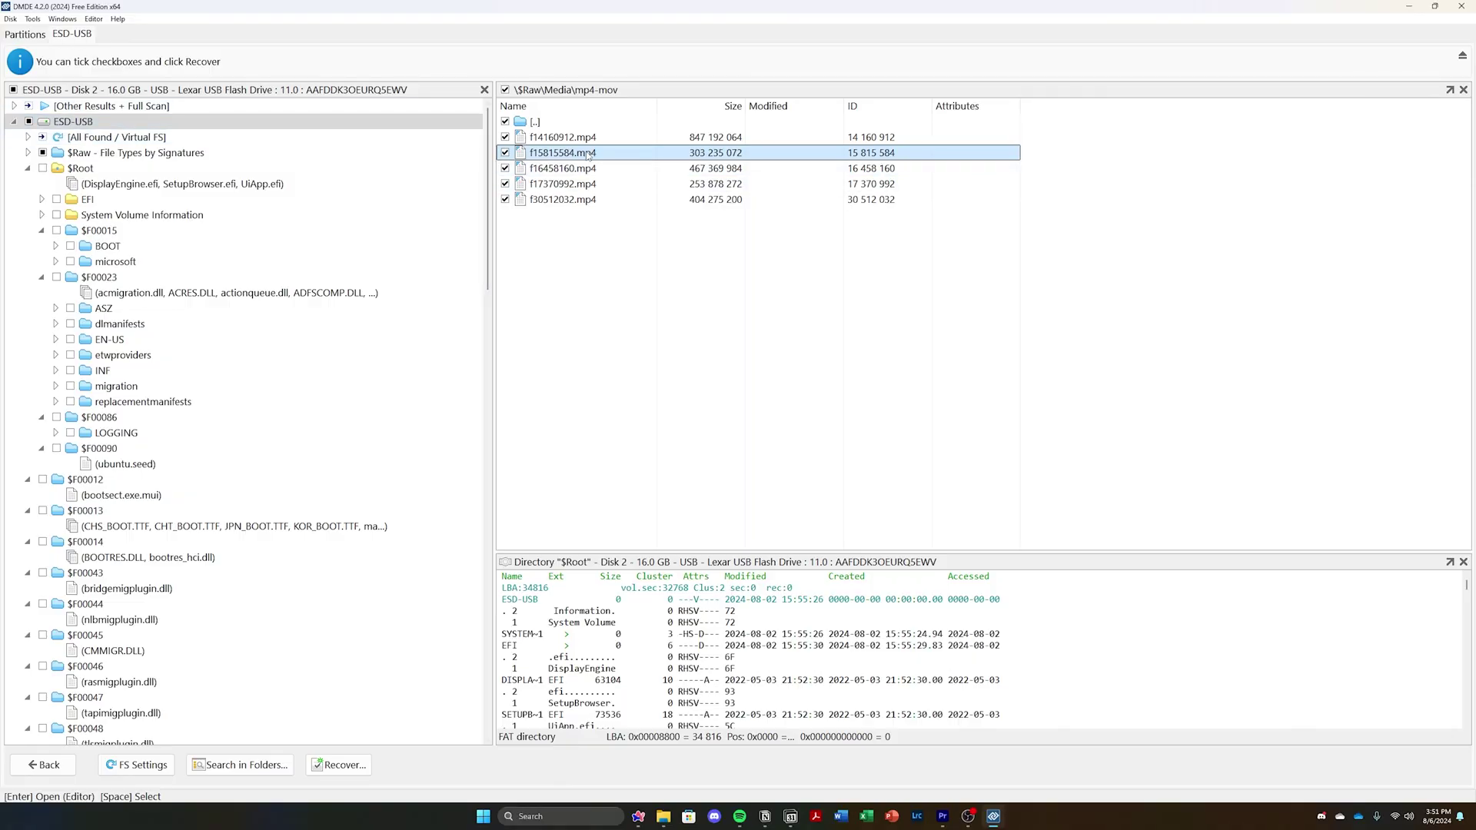
Recover the five marked mp4 files into the Downloads folder
click(324, 765)
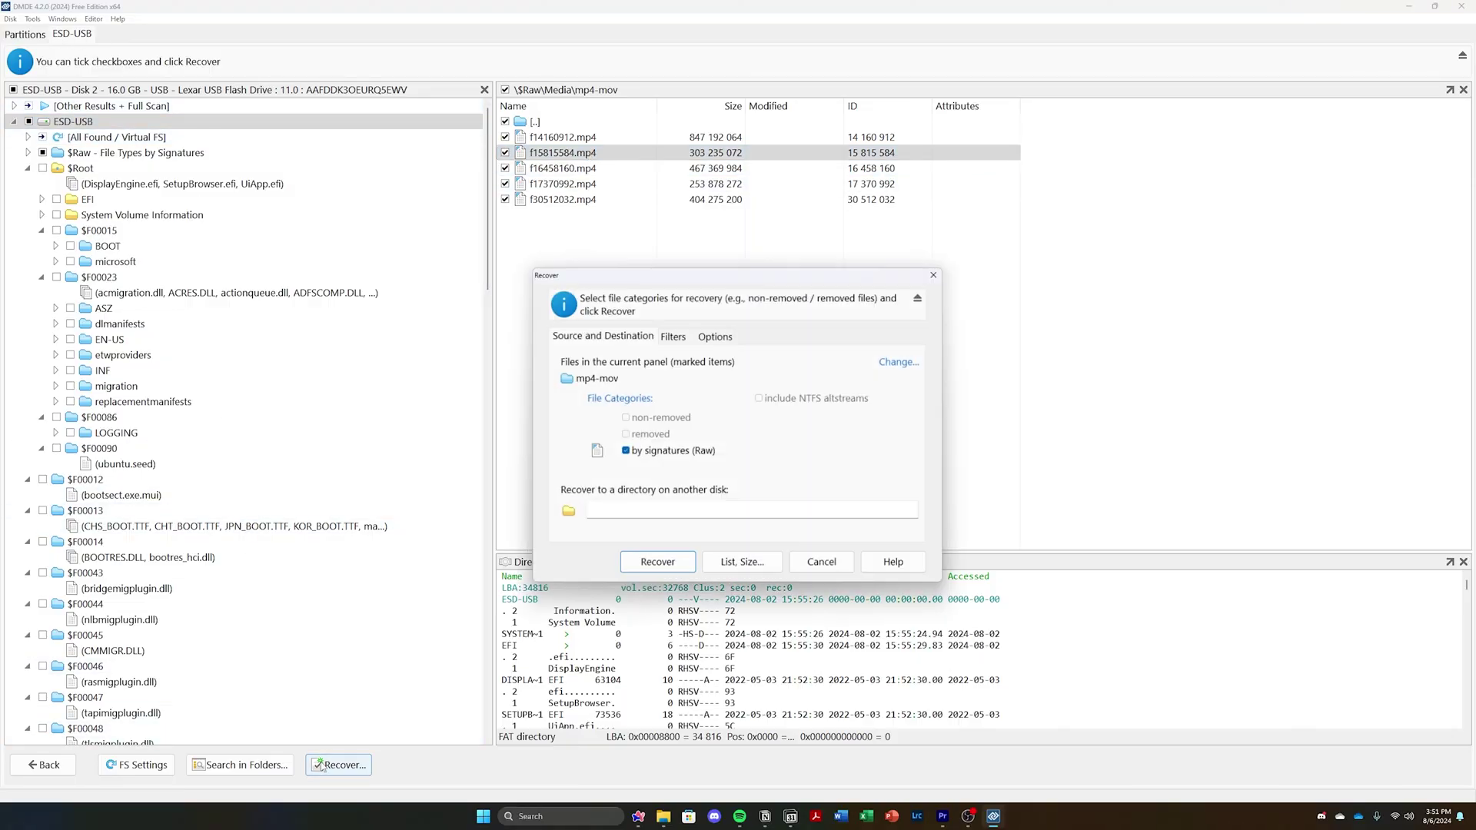
click(685, 562)
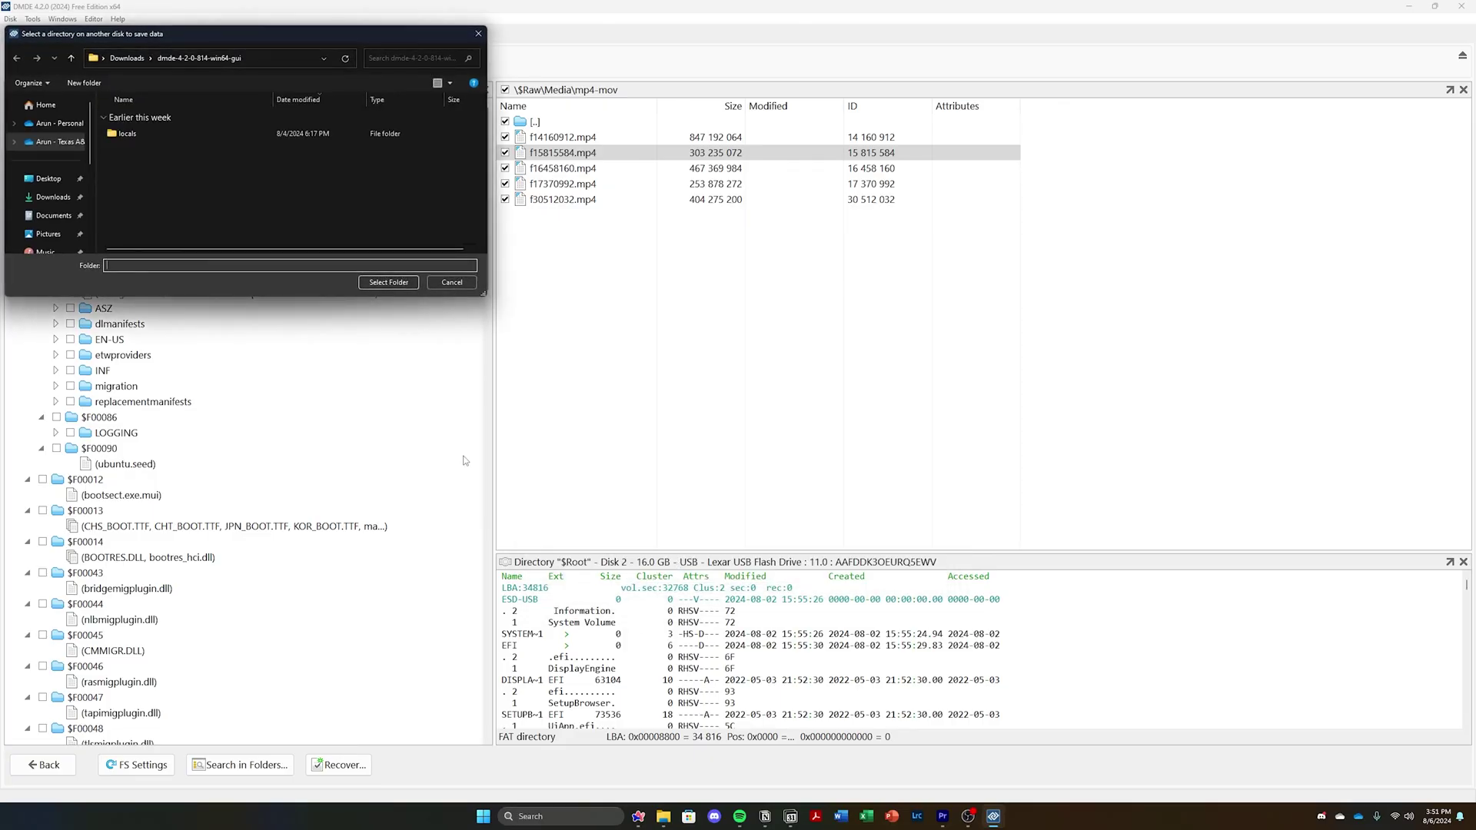
click(374, 280)
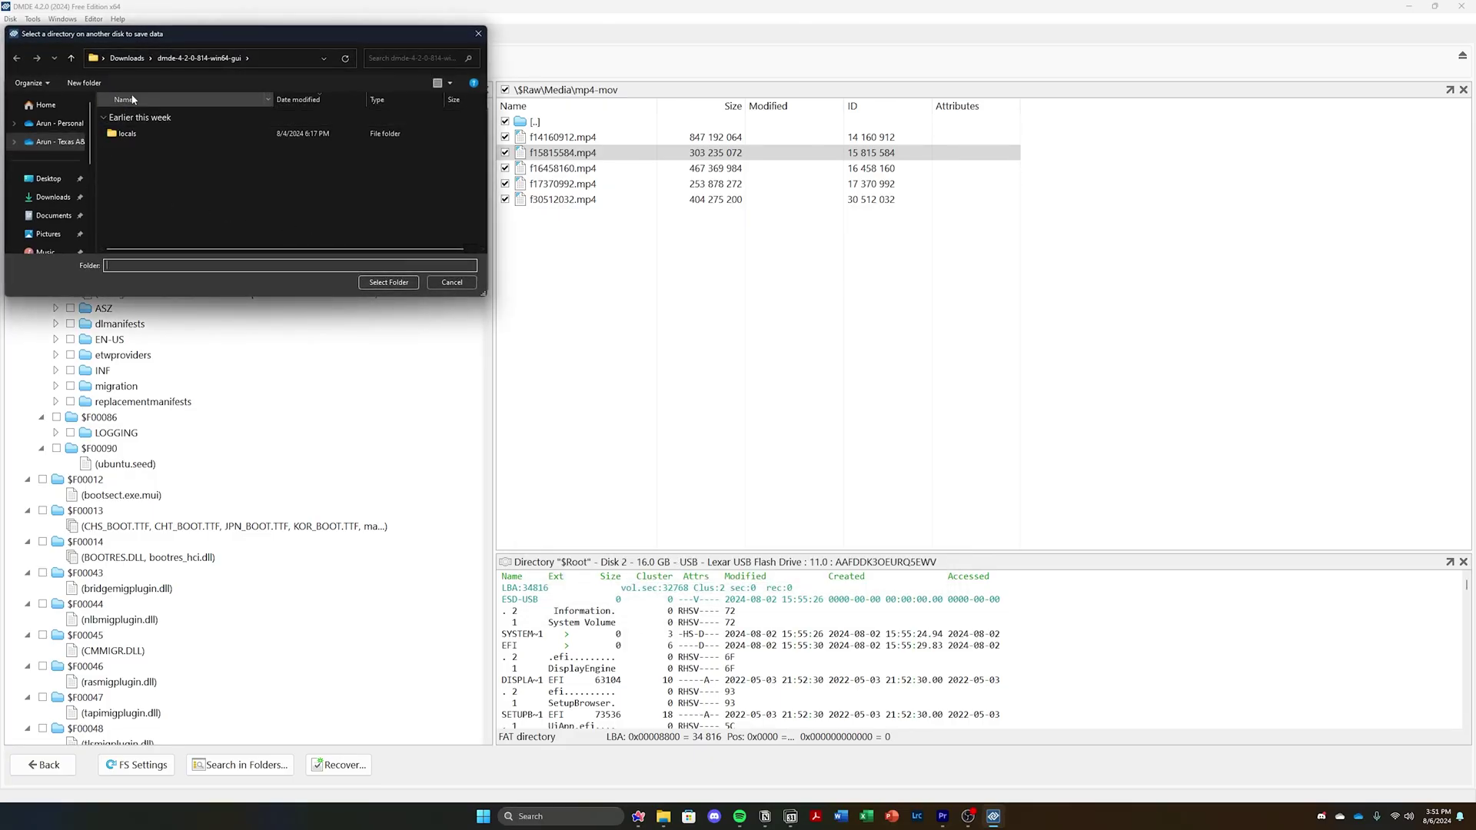
click(381, 283)
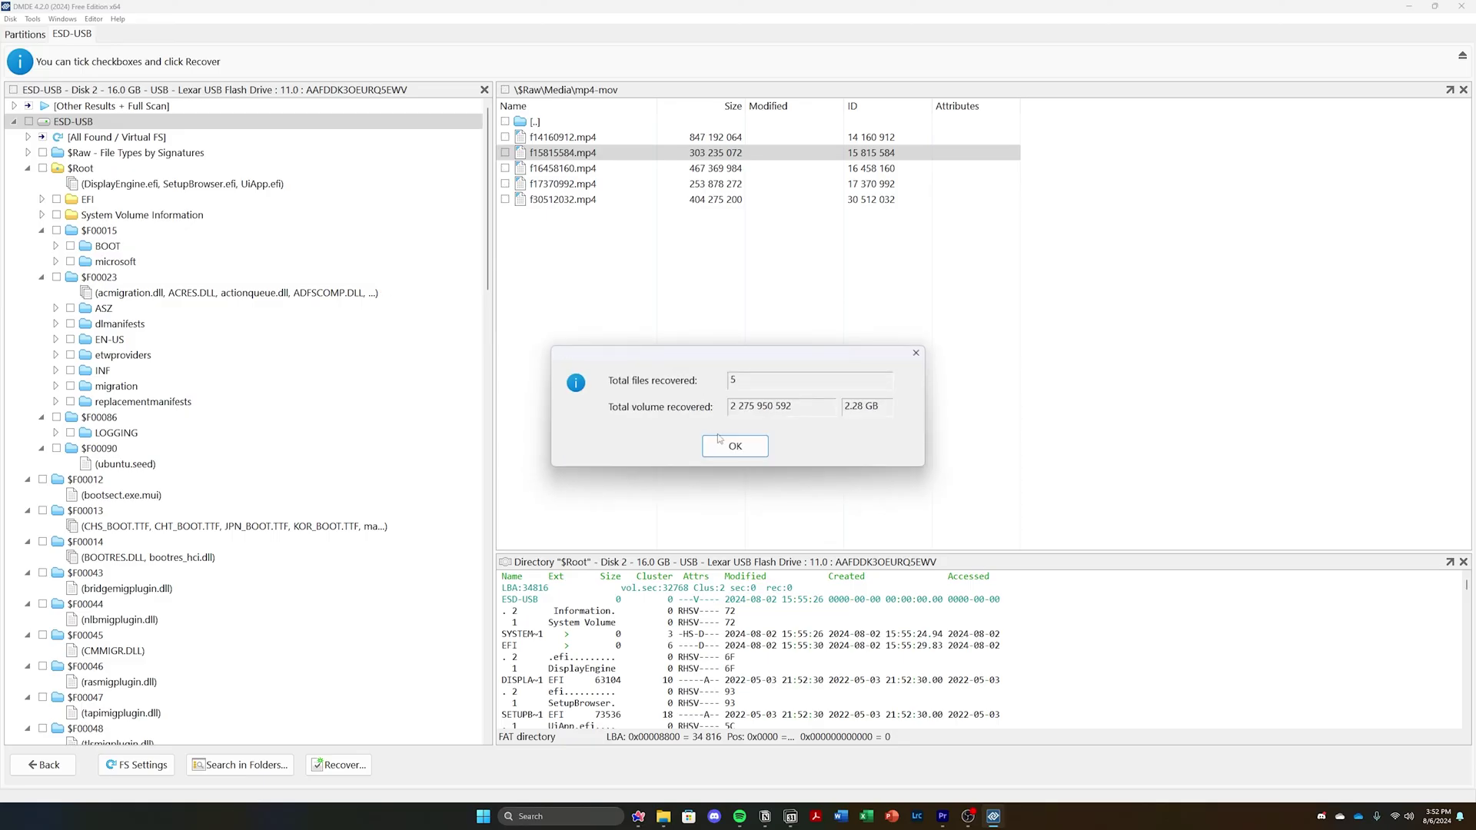
Dismiss the recovery summary and open Downloads in File Explorer
click(730, 446)
click(669, 818)
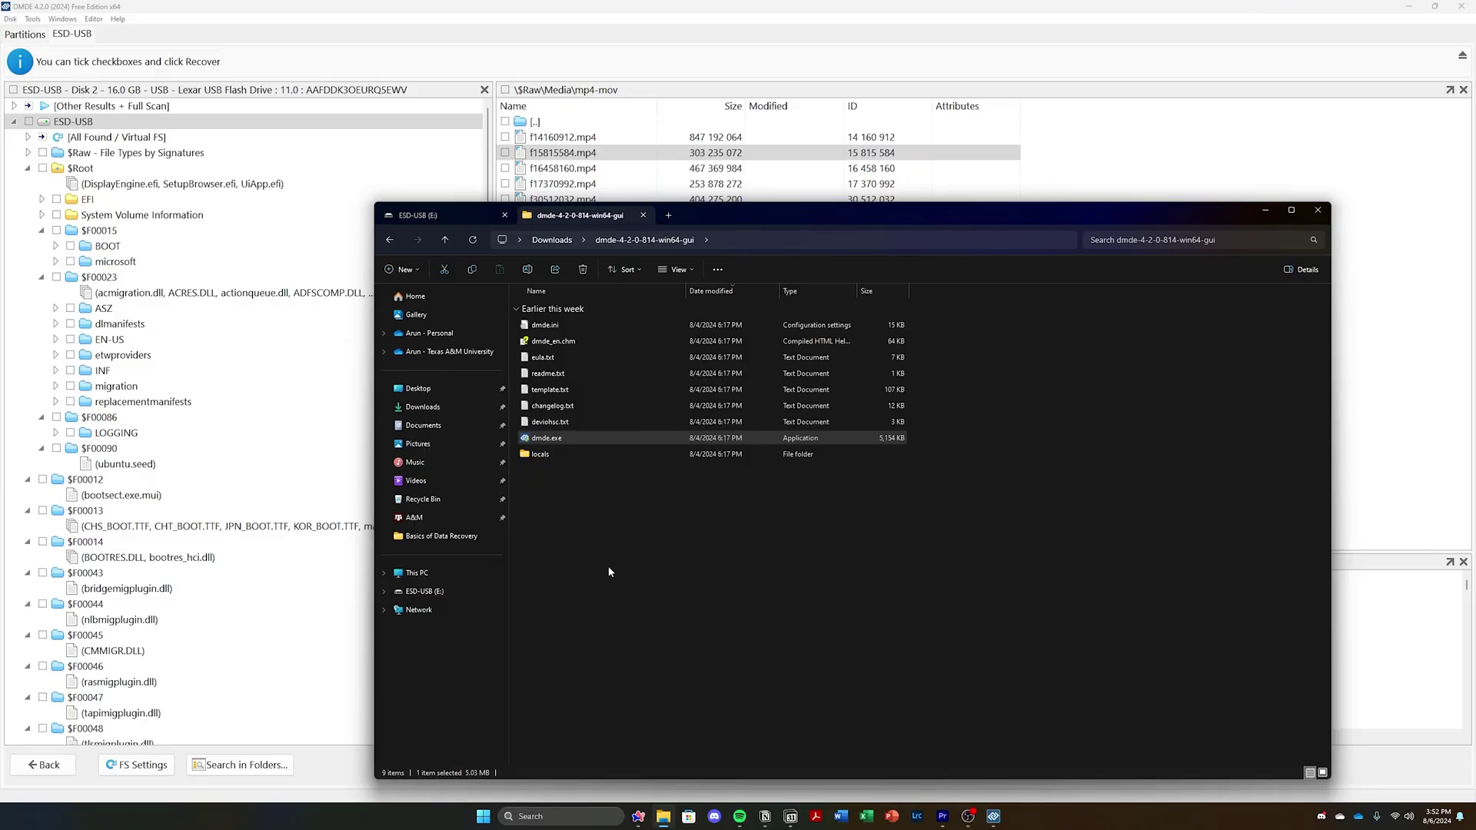
click(552, 239)
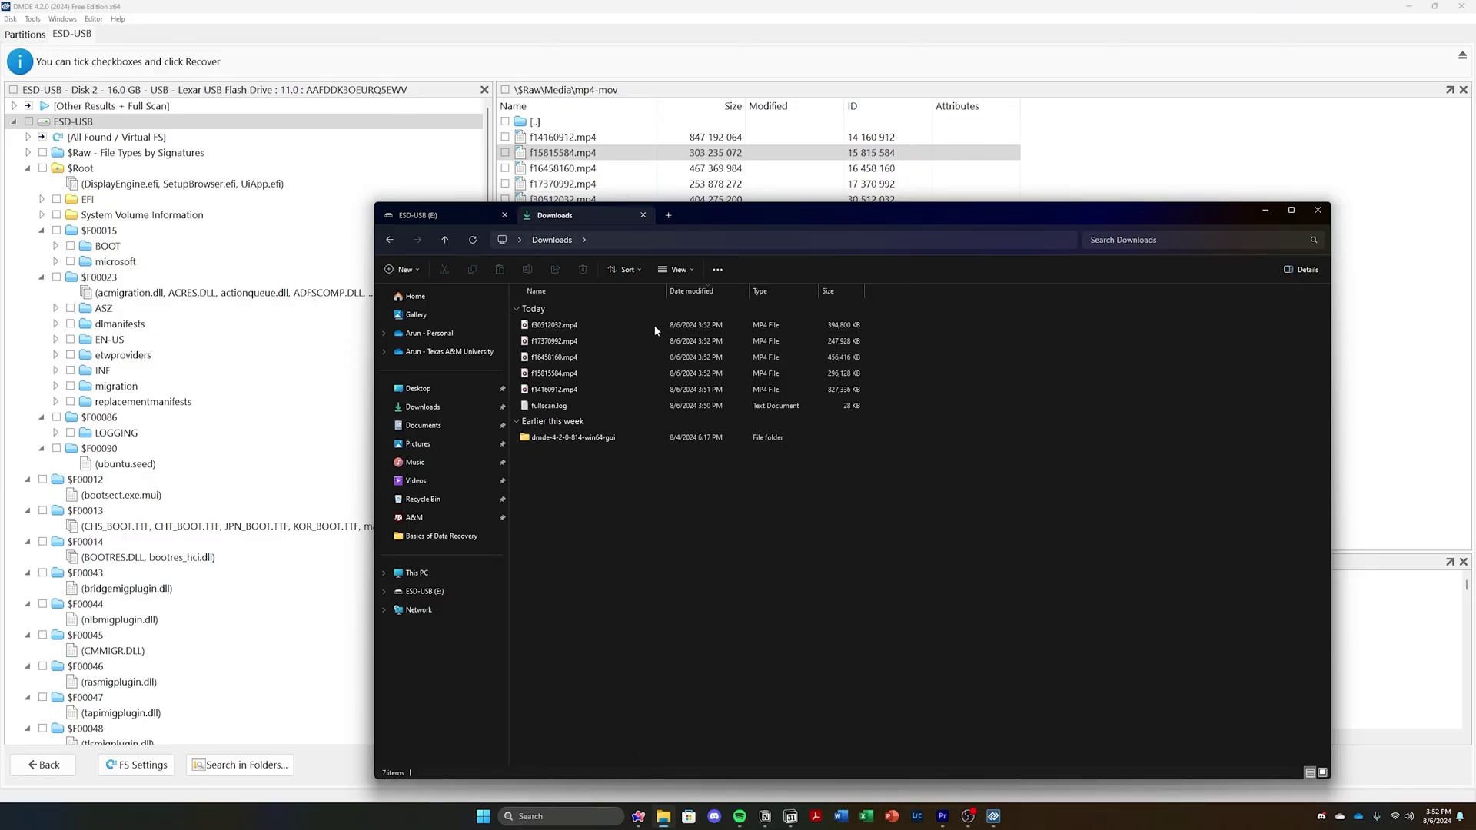
View Downloads as Medium icons, then switch back to Details to confirm the recovered mp4 files
click(676, 269)
click(701, 338)
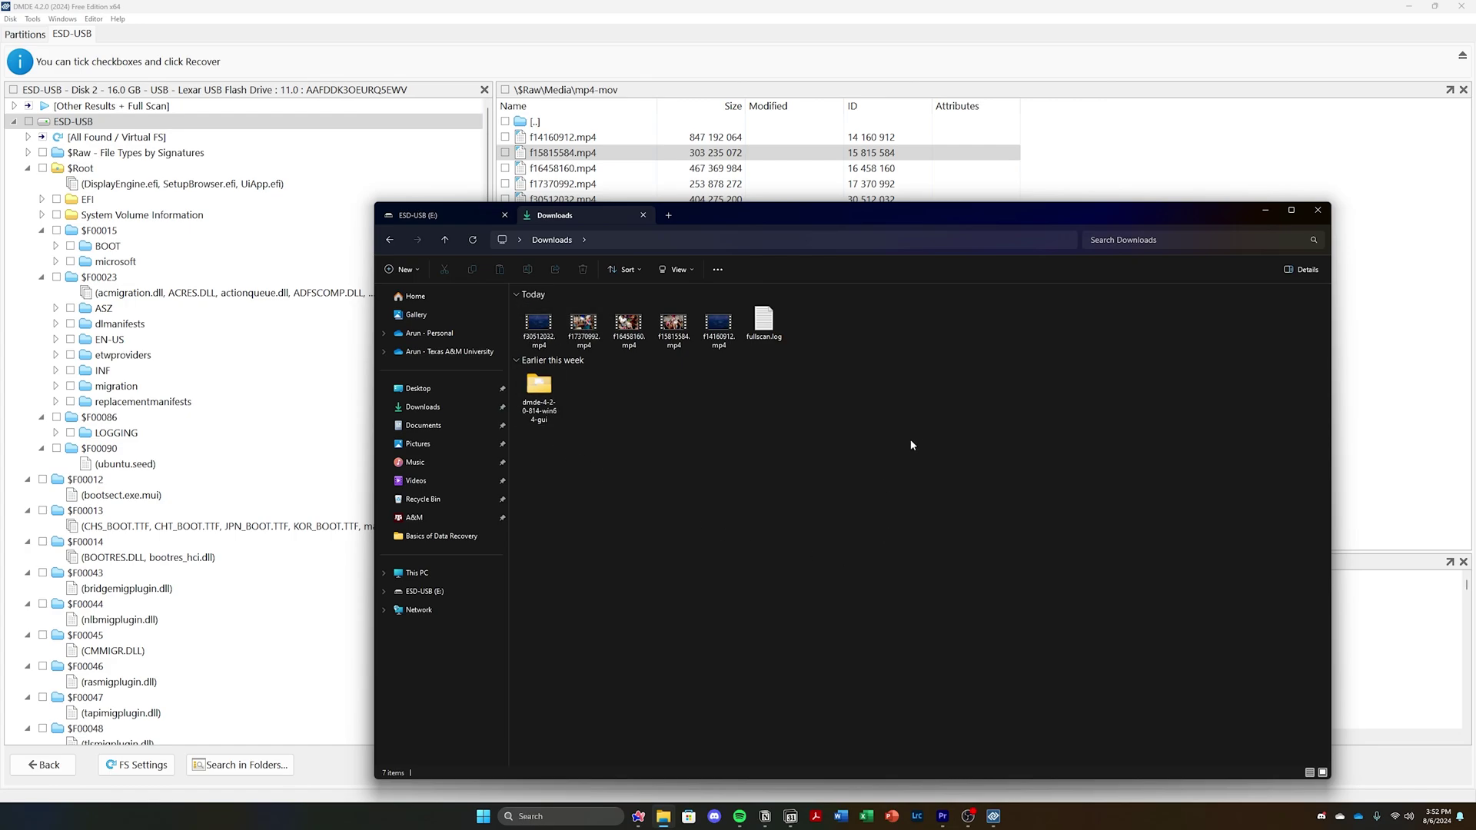
click(676, 269)
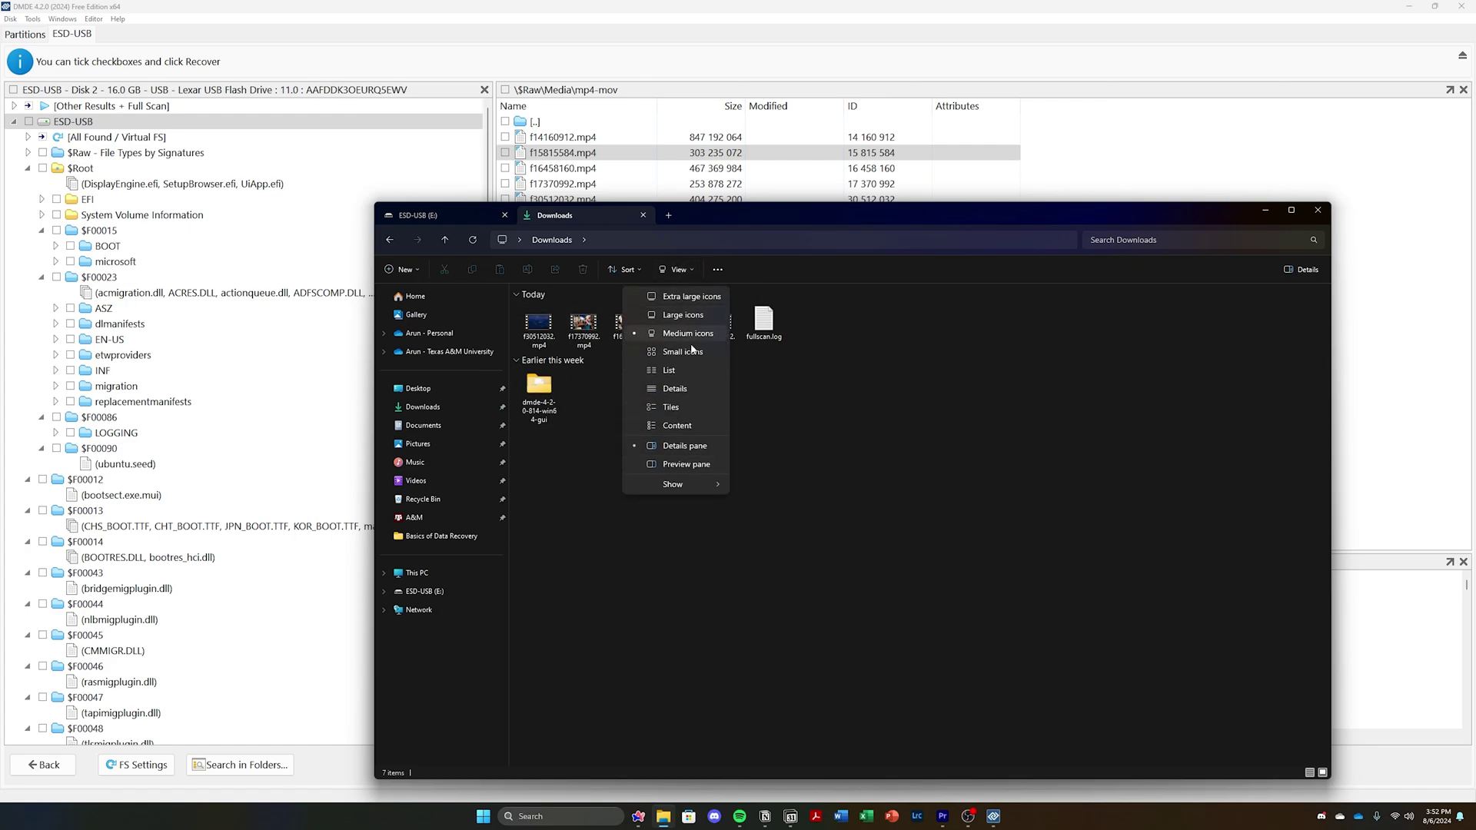
click(703, 387)
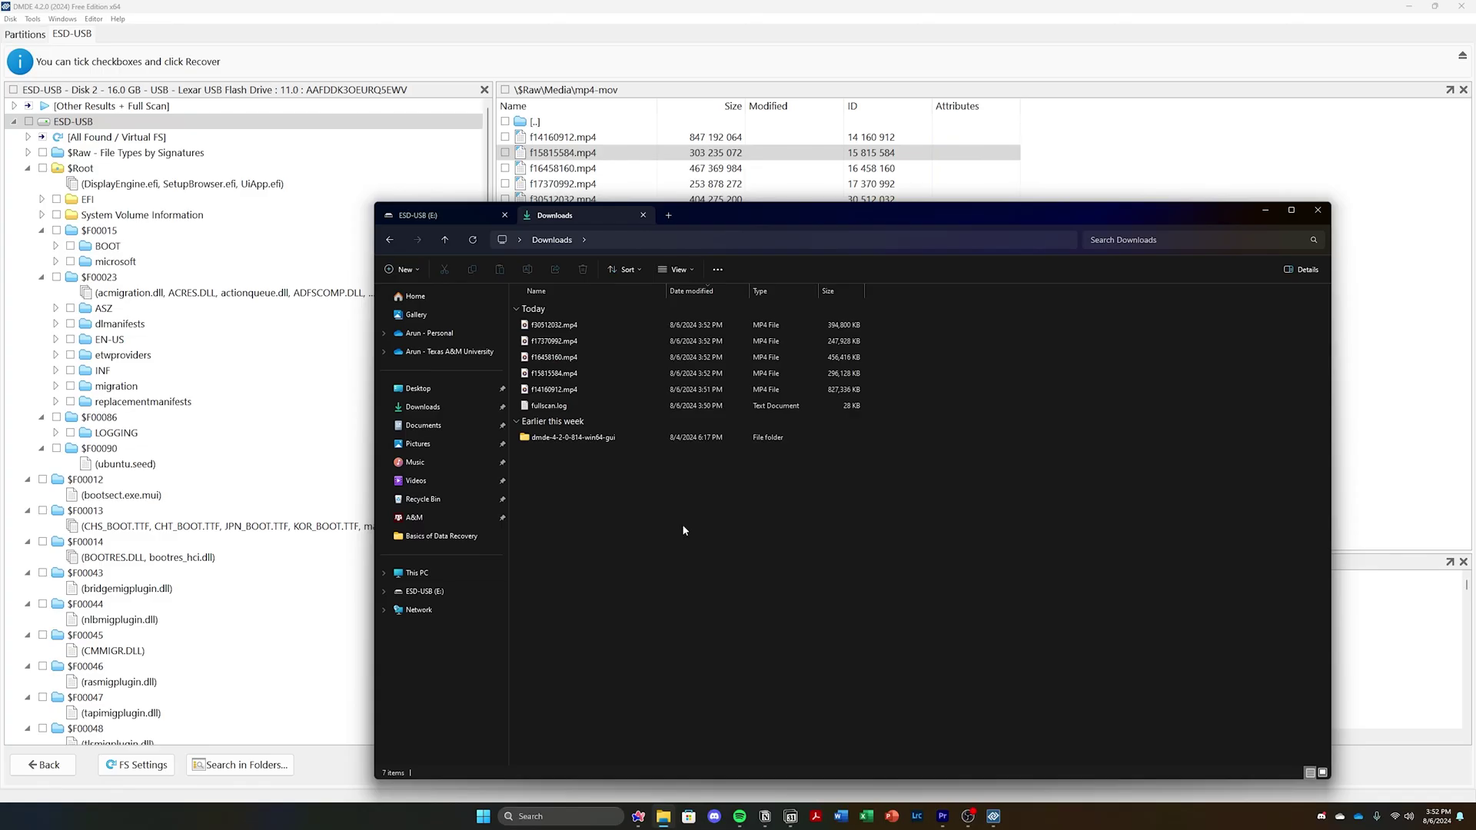